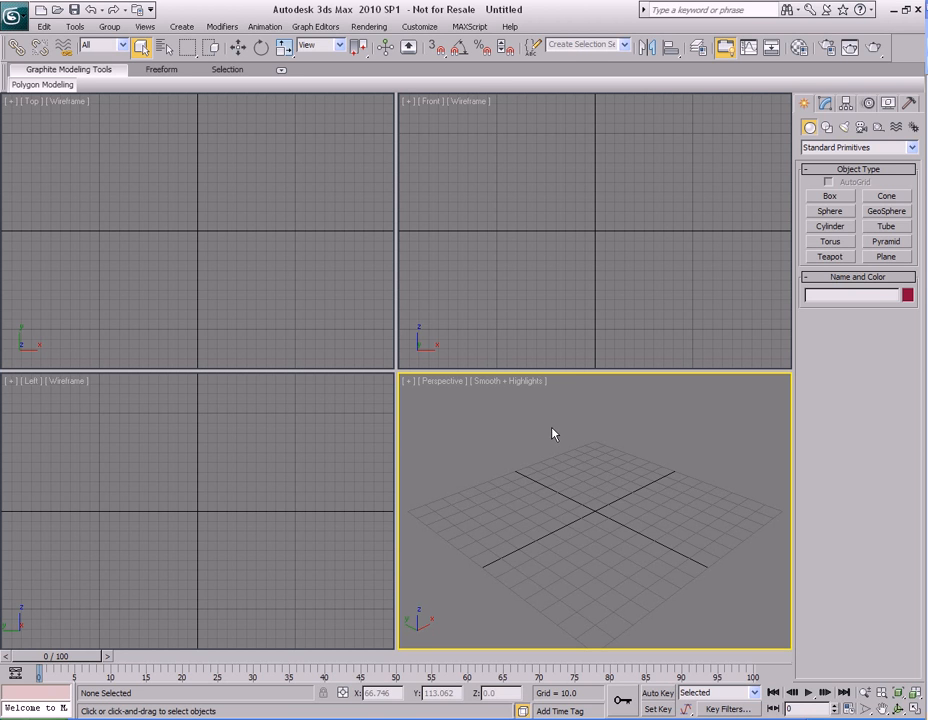
- View the reference image 2473swh.jpg from the project's Electrical Outlets images folder, with the files shown as thumbnails
left_click(368, 27)
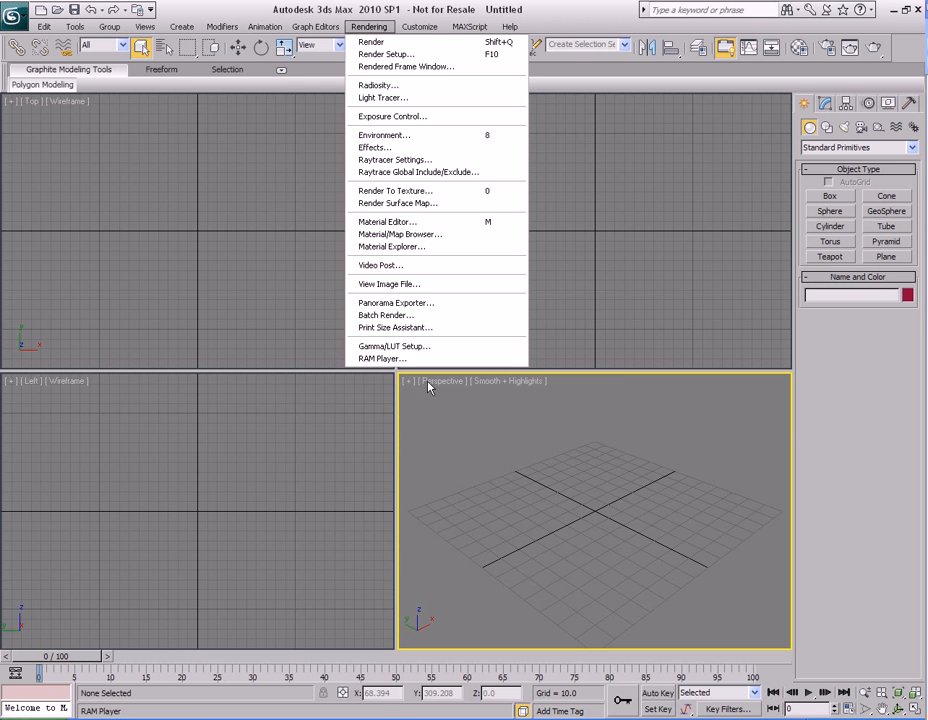
left_click(388, 284)
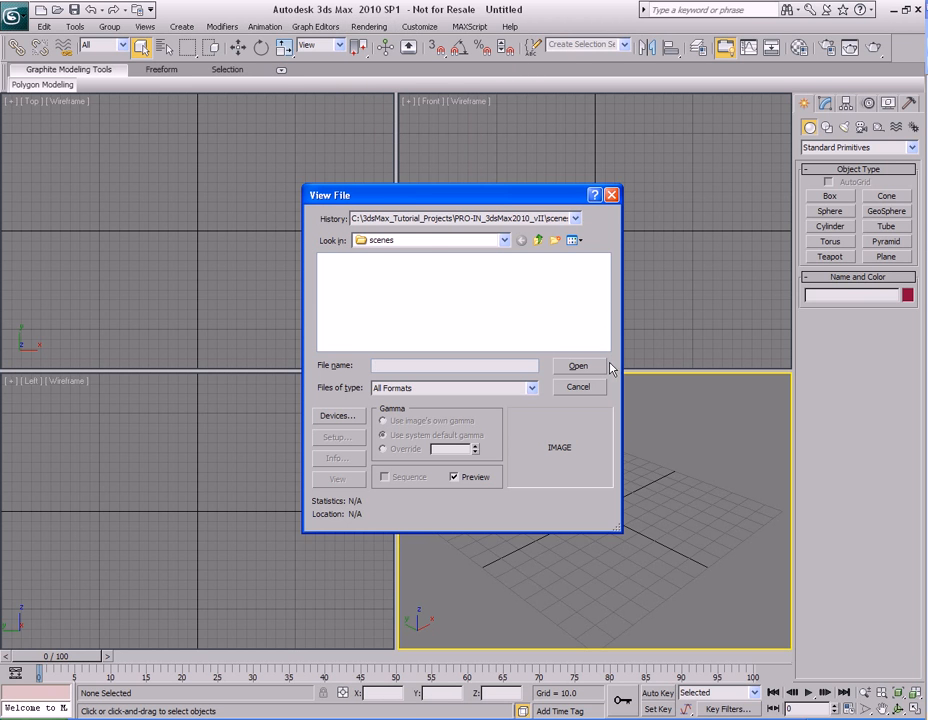
left_click(538, 240)
double_click(424, 321)
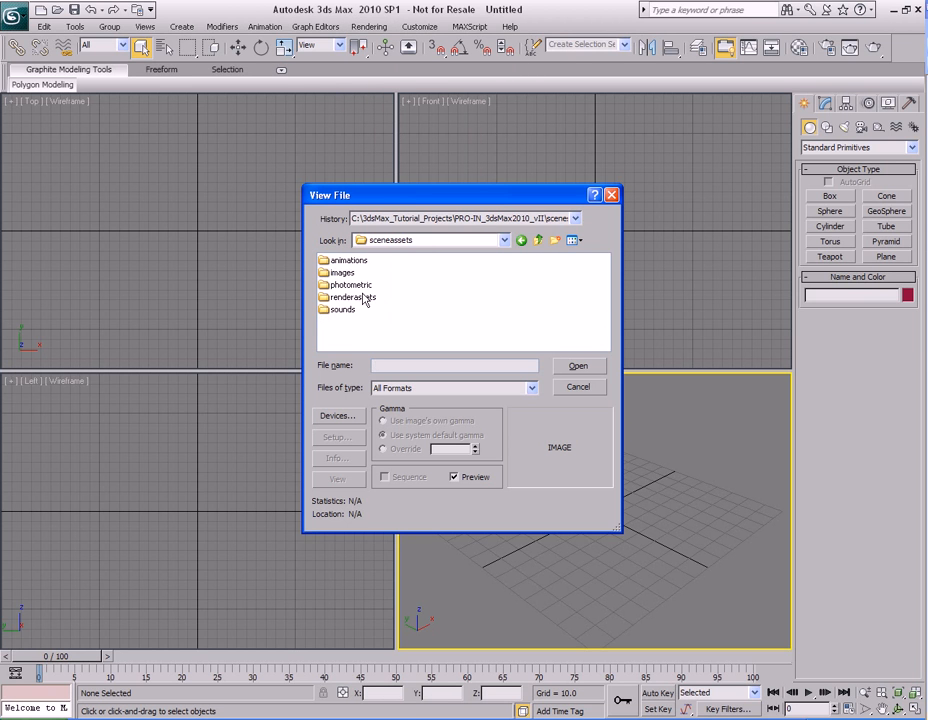
double_click(348, 274)
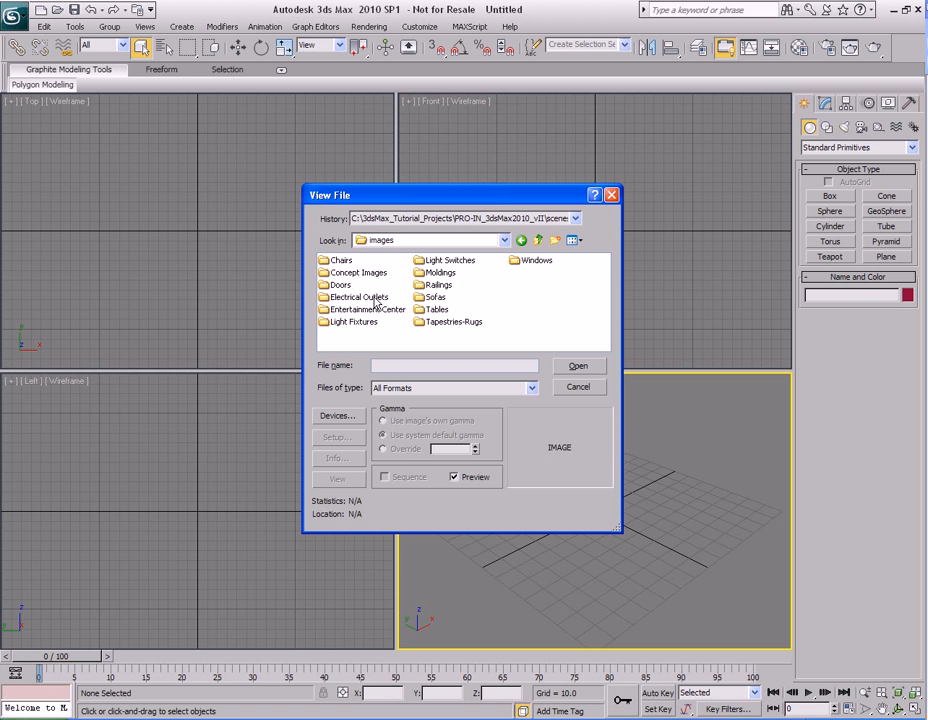
double_click(376, 299)
left_click(574, 241)
left_click(578, 257)
mouse_move(604, 289)
left_mouse_down()
mouse_move(603, 313)
mouse_move(603, 287)
left_mouse_up()
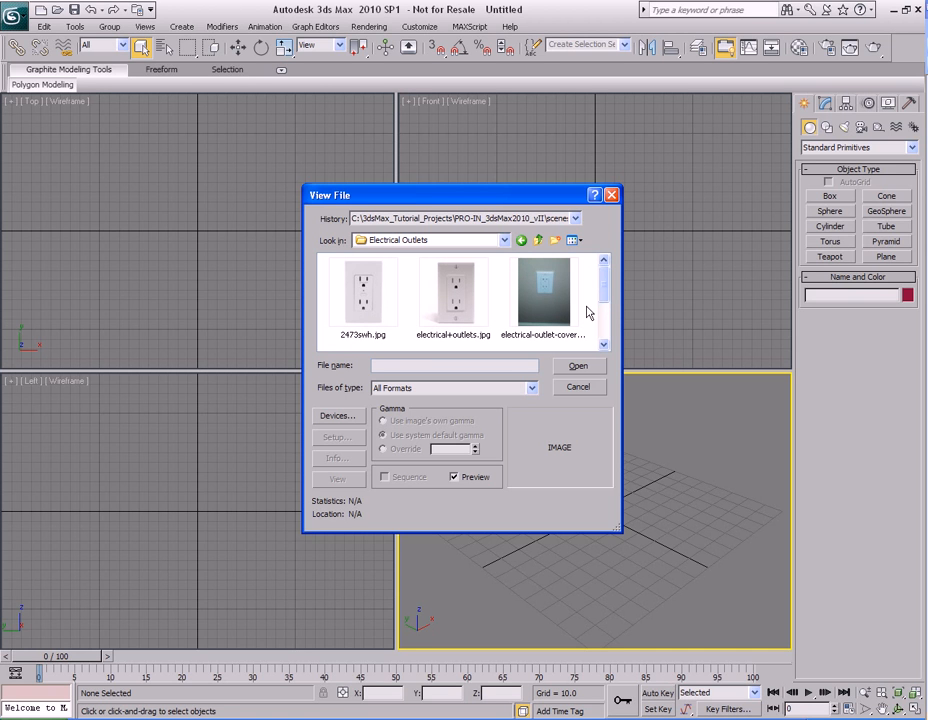
double_click(370, 297)
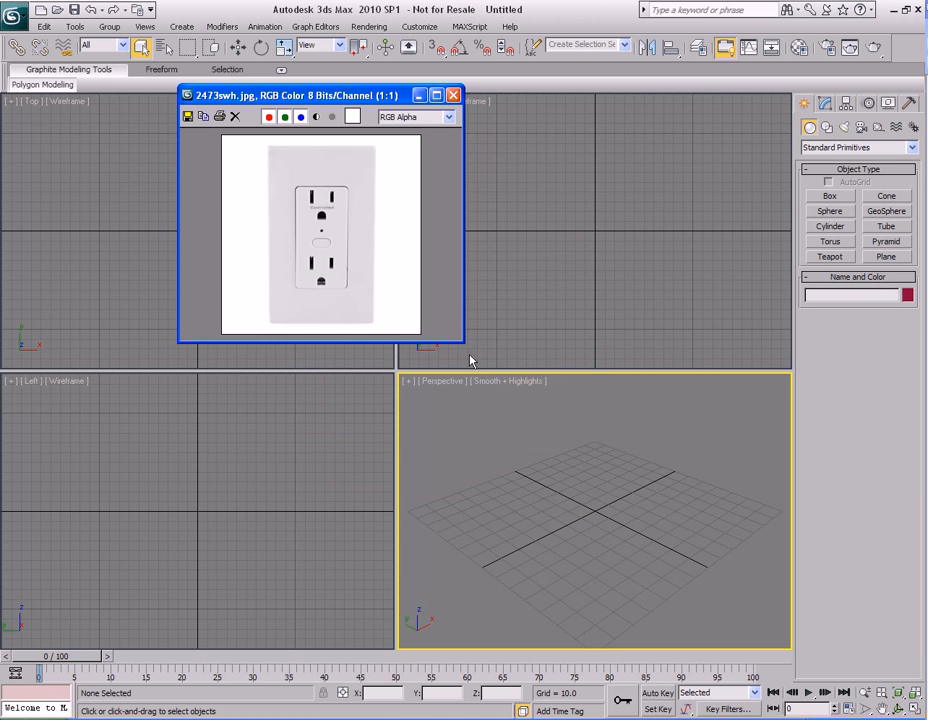
- Enlarge the image window, examine the outlet's cover plate, sockets and button at 2:1, and close the image
left_click_drag(463, 342, 703, 603)
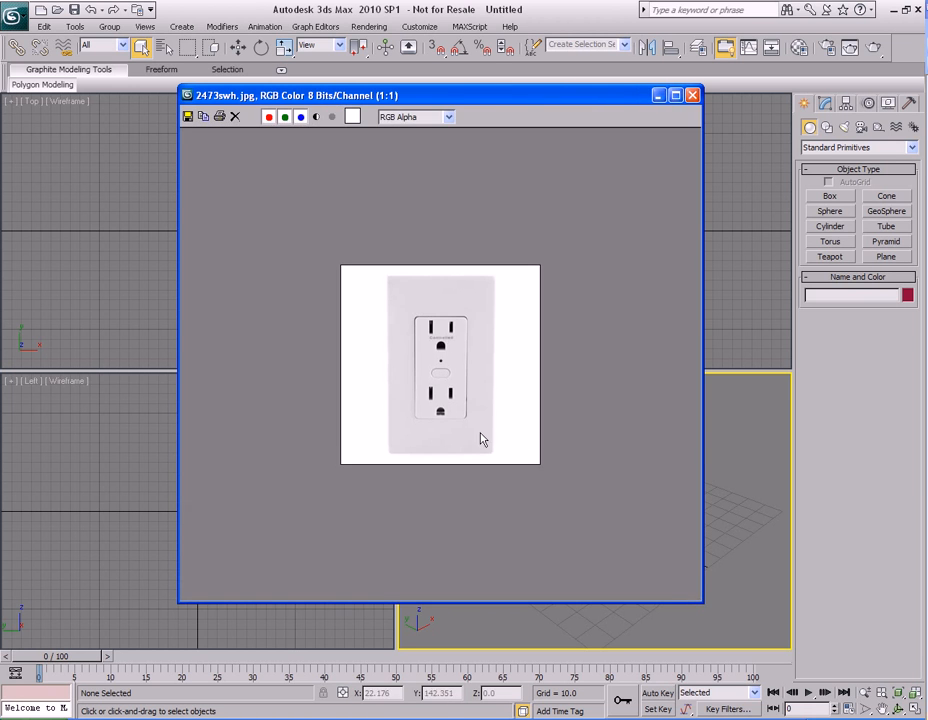
scroll(481, 440, "up", 2)
scroll(481, 439, "down", 1)
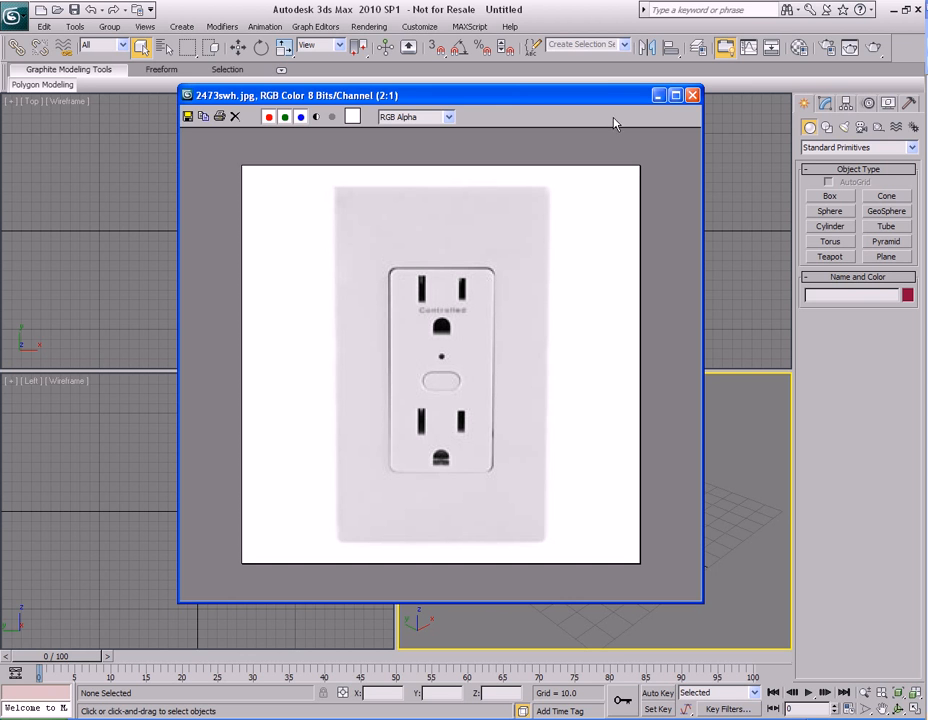
left_click_drag(612, 103, 451, 50)
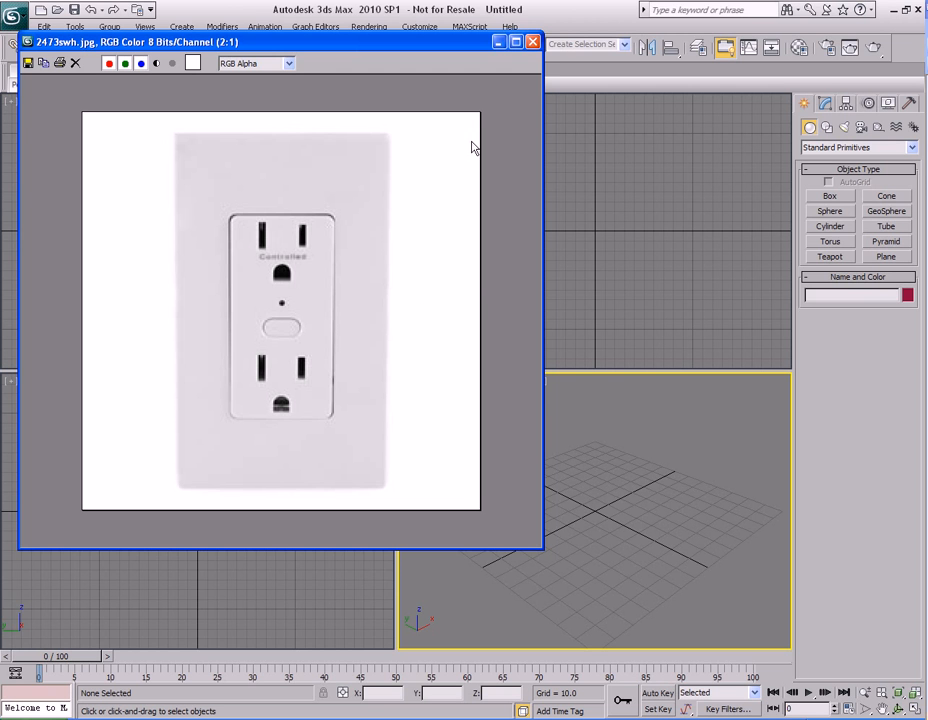
left_click_drag(451, 44, 479, 113)
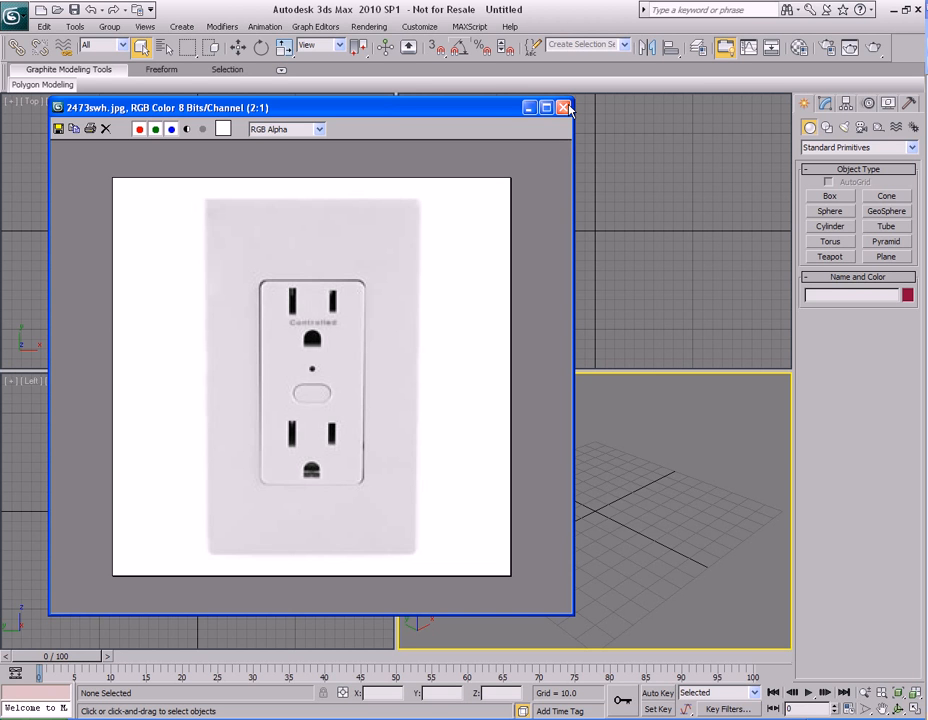
left_click(564, 108)
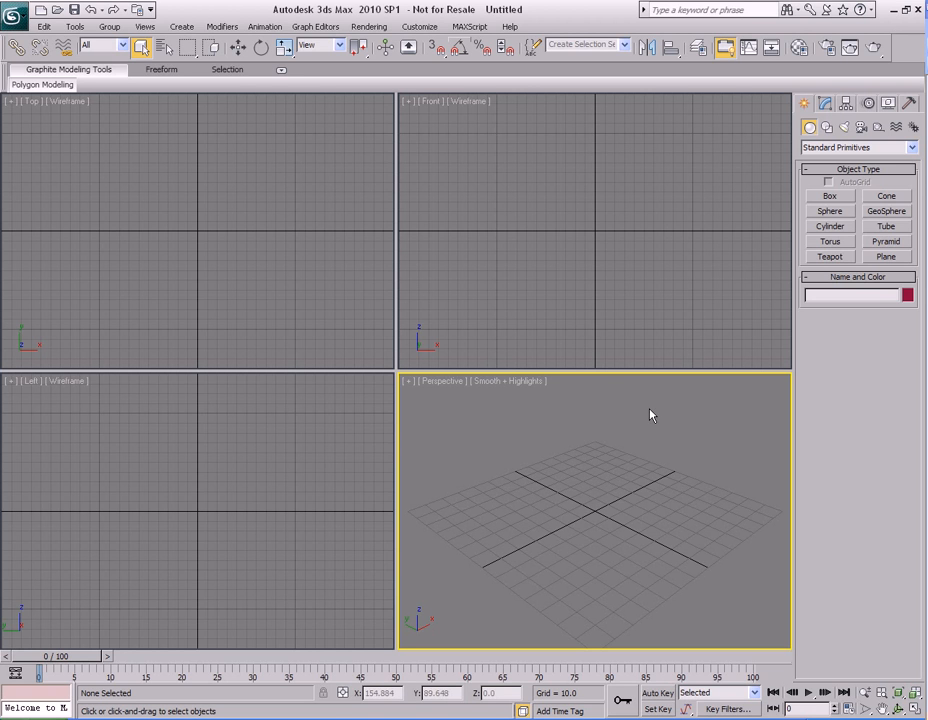
- Maximize the Front viewport and choose 2473swh.jpg from the Electrical Outlets folder as its background image
left_click(494, 177)
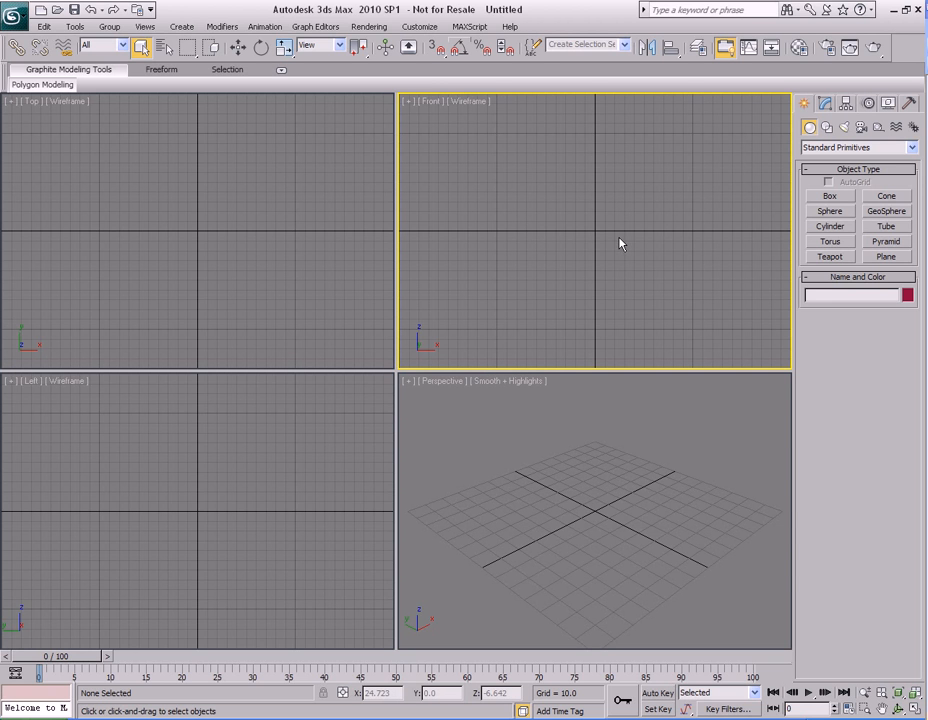
key("alt+w")
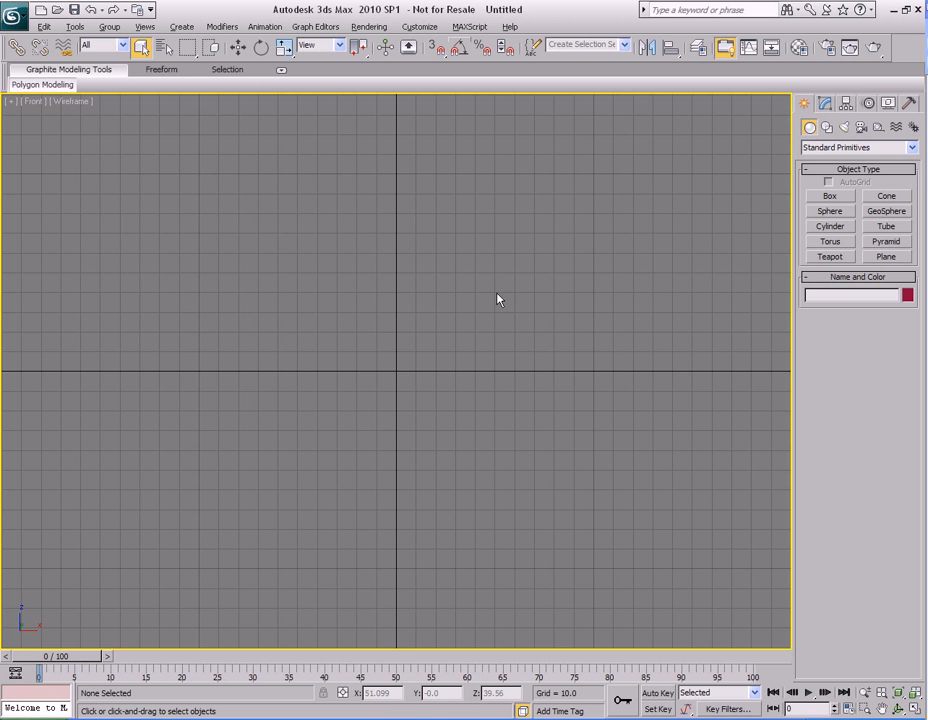
key("alt+b")
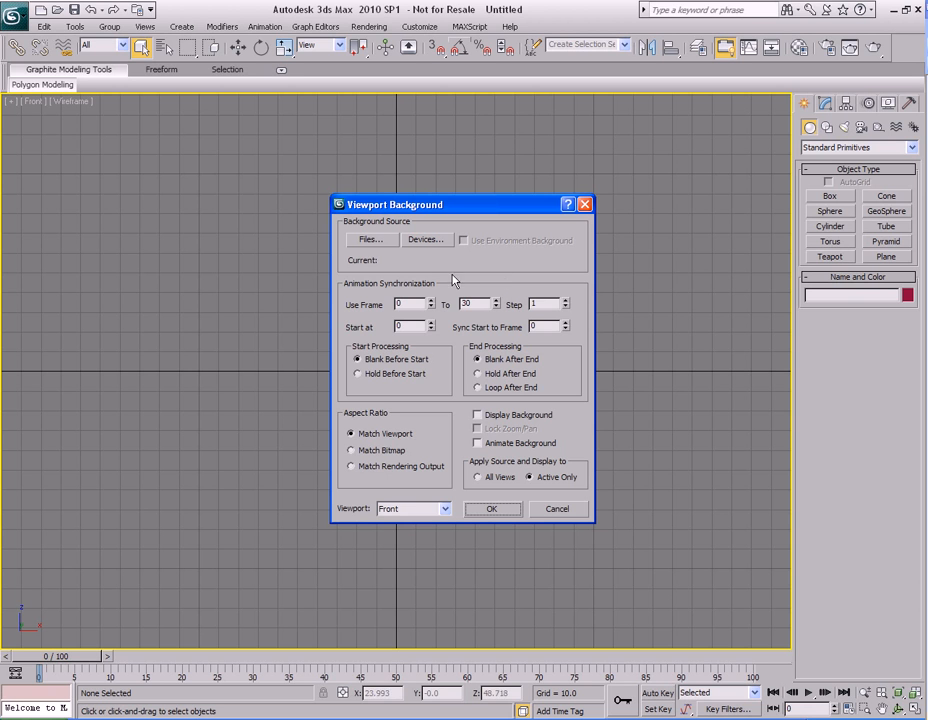
left_click(376, 241)
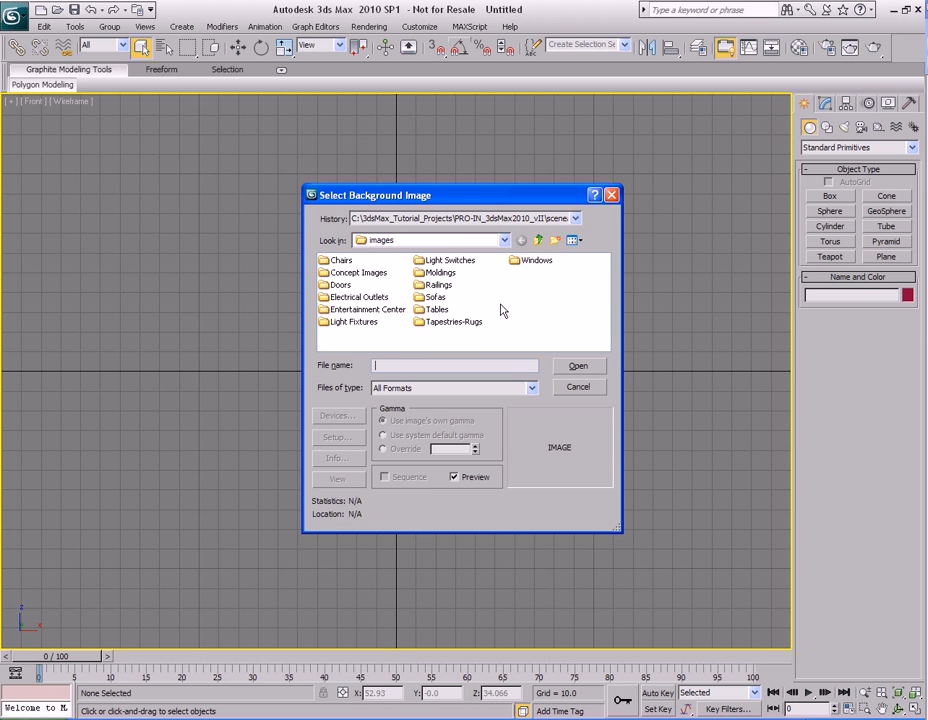
double_click(362, 298)
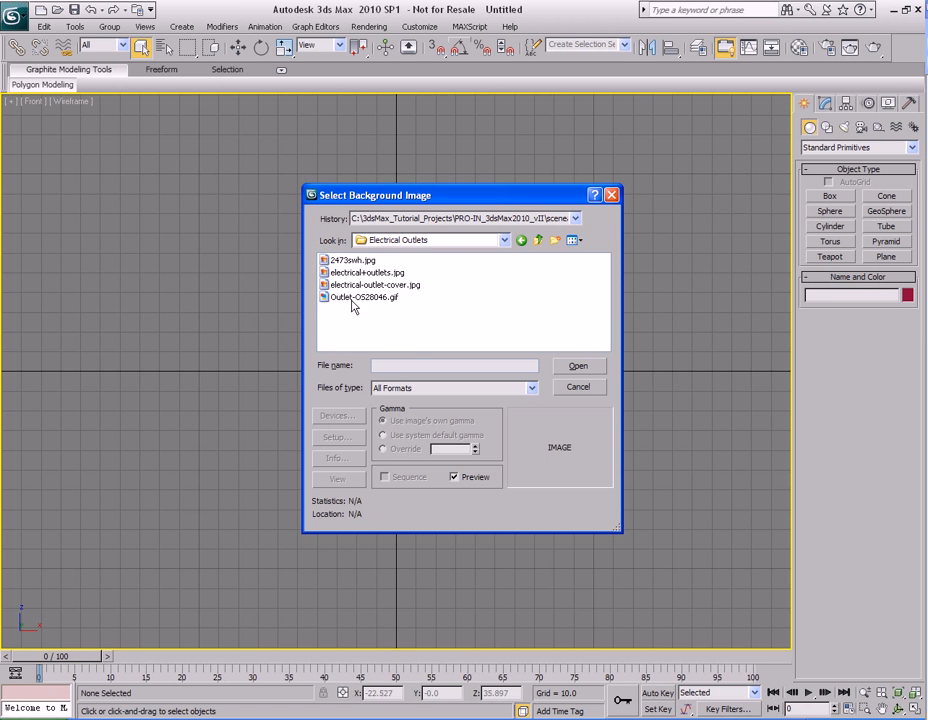
left_click(572, 240)
left_click(582, 253)
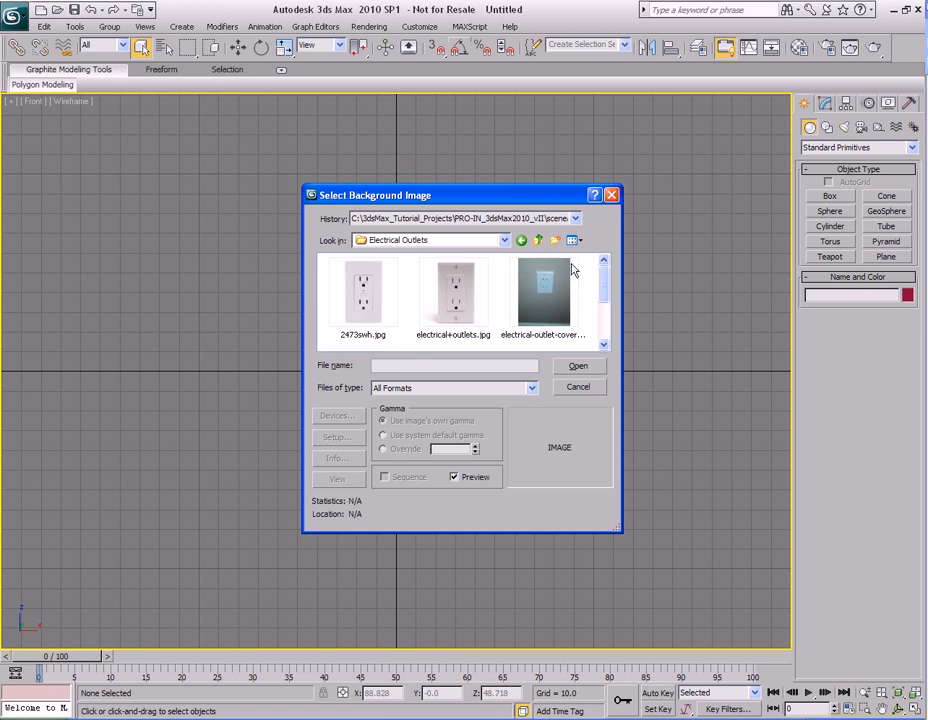
left_click(372, 322)
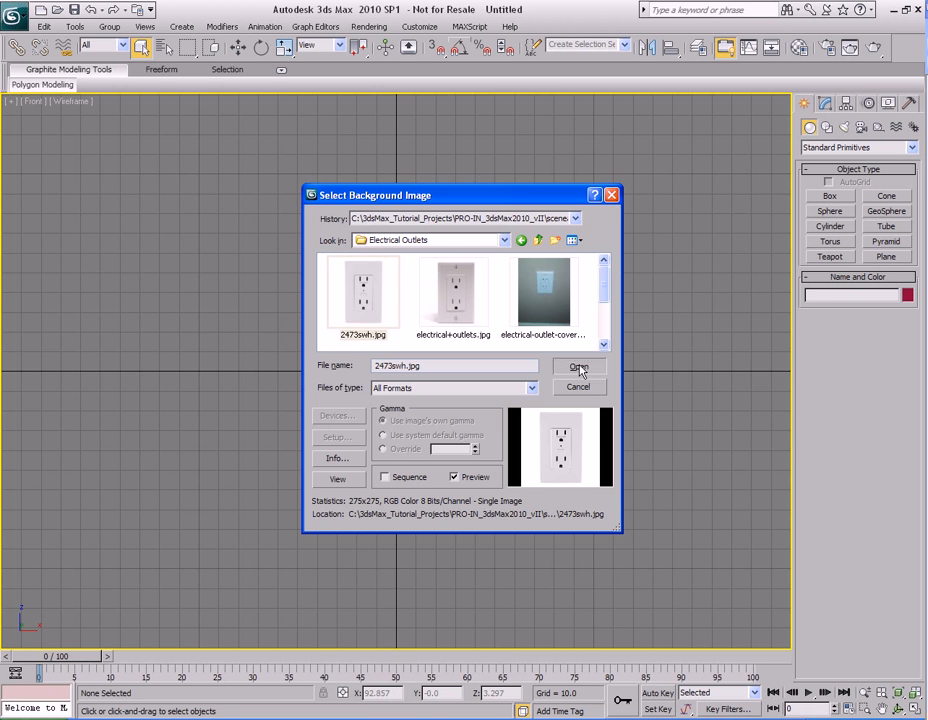
left_click(578, 367)
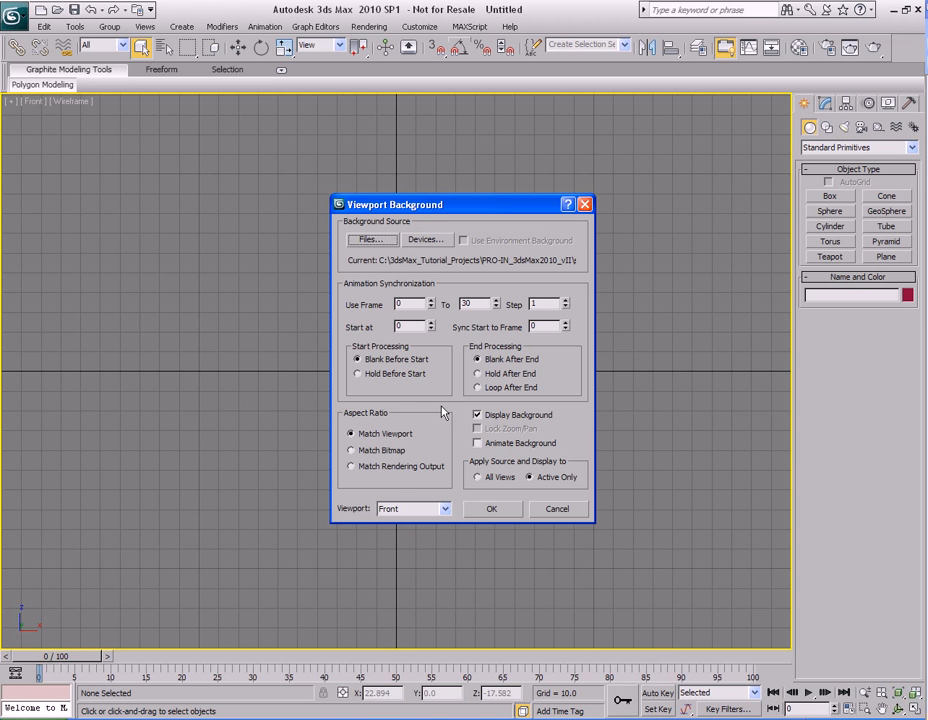
- Apply the viewport background with the Match Viewport aspect ratio
left_click(380, 452)
left_click(385, 434)
left_click(497, 511)
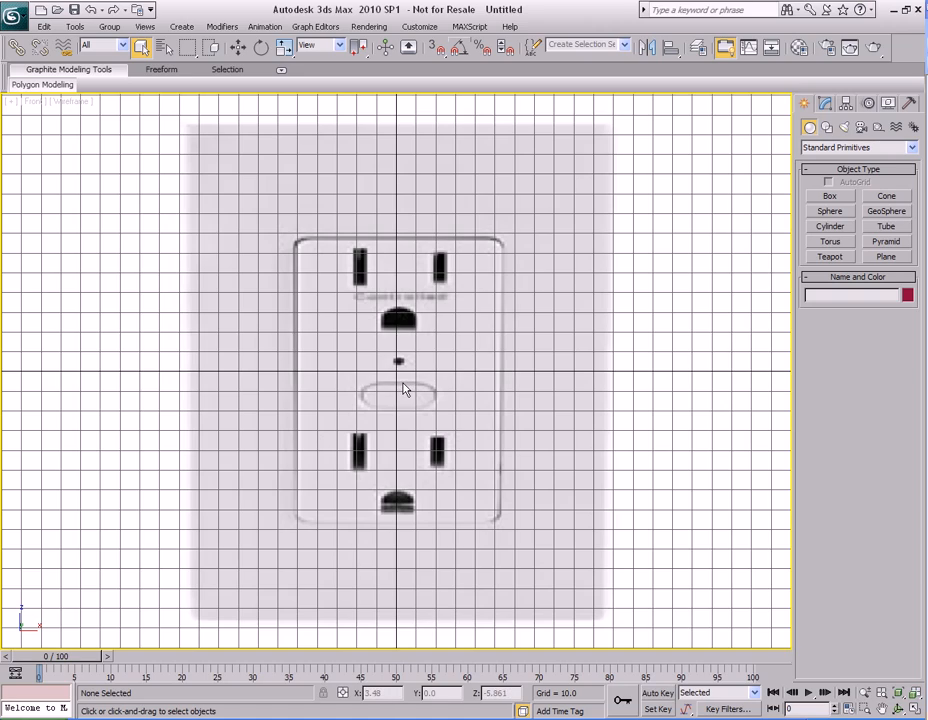
- Create a box about 71 units long and 88 units wide over the middle of the outlet image
middle_click_drag(445, 425, 460, 408)
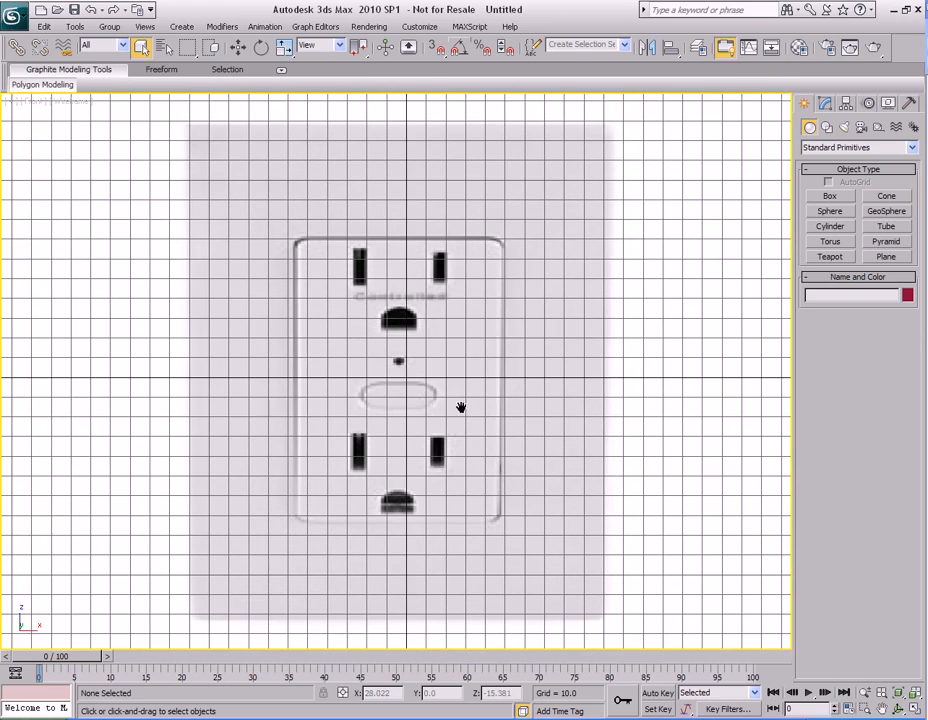
right_click(452, 340)
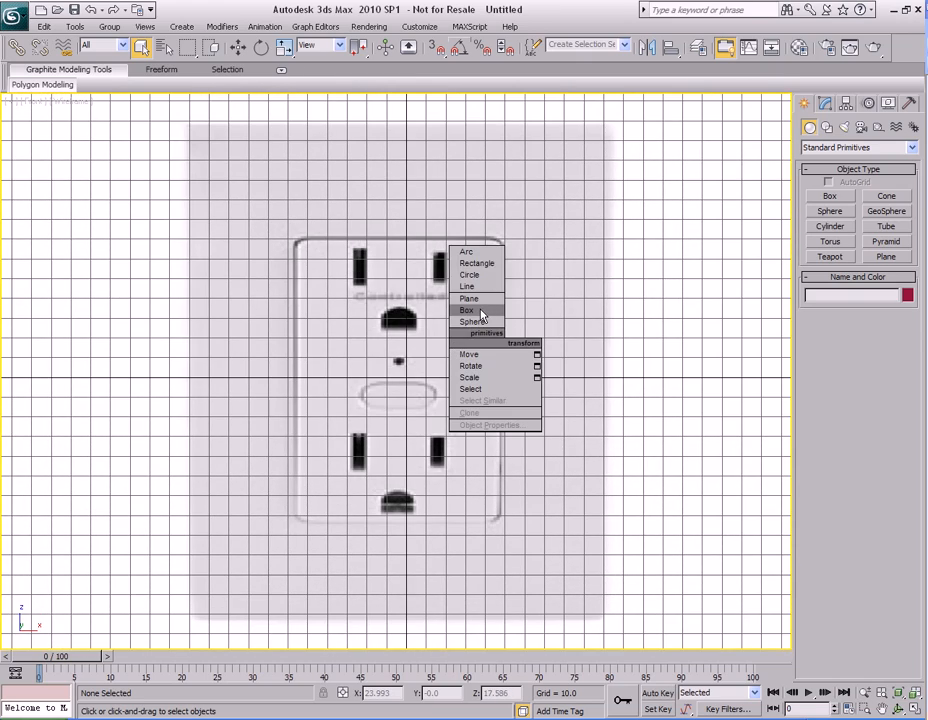
left_click(481, 315)
left_click_drag(311, 341, 482, 472)
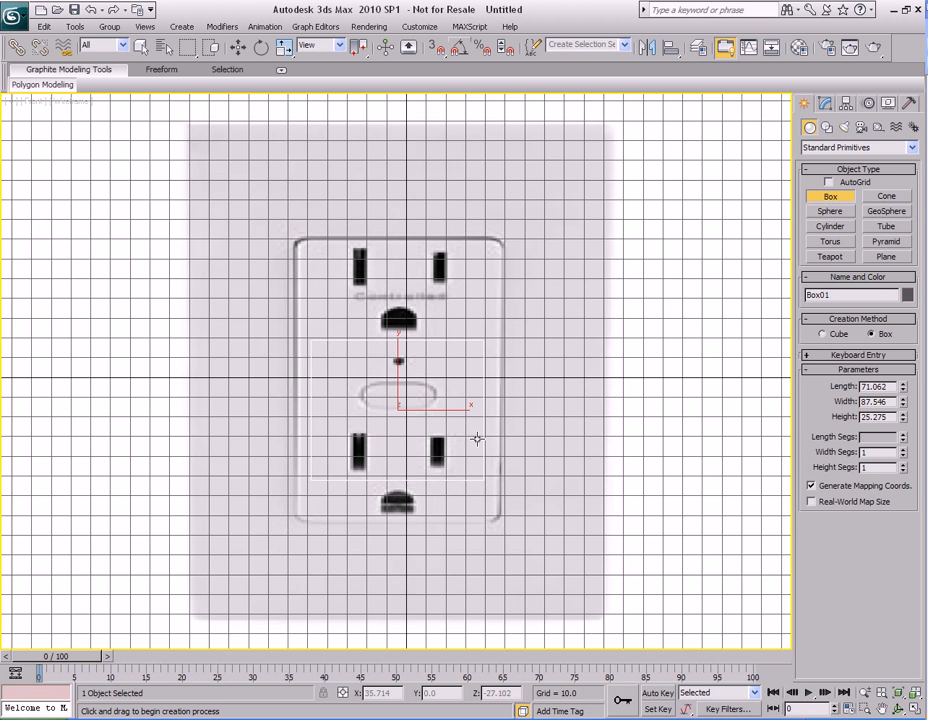
left_click(468, 393)
right_click(532, 441)
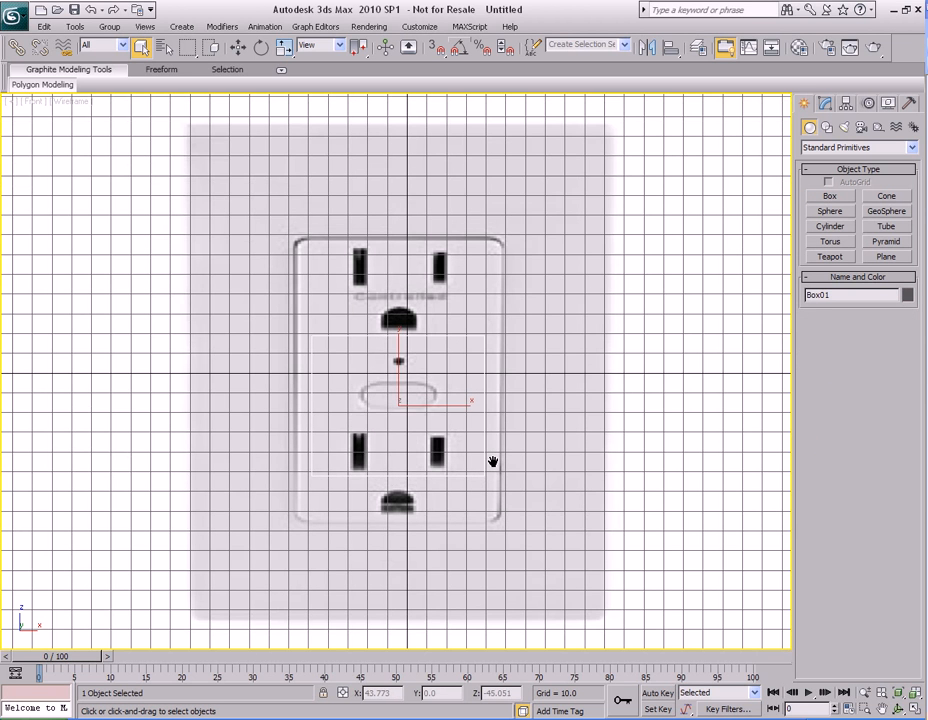
- Display the Front viewport shaded and compare the box's position with the background image while moving the view
key("F3")
mouse_move(451, 454)
middle_mouse_down()
mouse_move(501, 383)
mouse_move(430, 442)
mouse_move(495, 431)
mouse_move(431, 379)
mouse_move(495, 442)
mouse_move(423, 385)
mouse_move(501, 460)
mouse_move(458, 381)
mouse_move(435, 460)
mouse_move(524, 385)
mouse_move(483, 389)
mouse_move(431, 459)
mouse_move(475, 430)
middle_mouse_up()
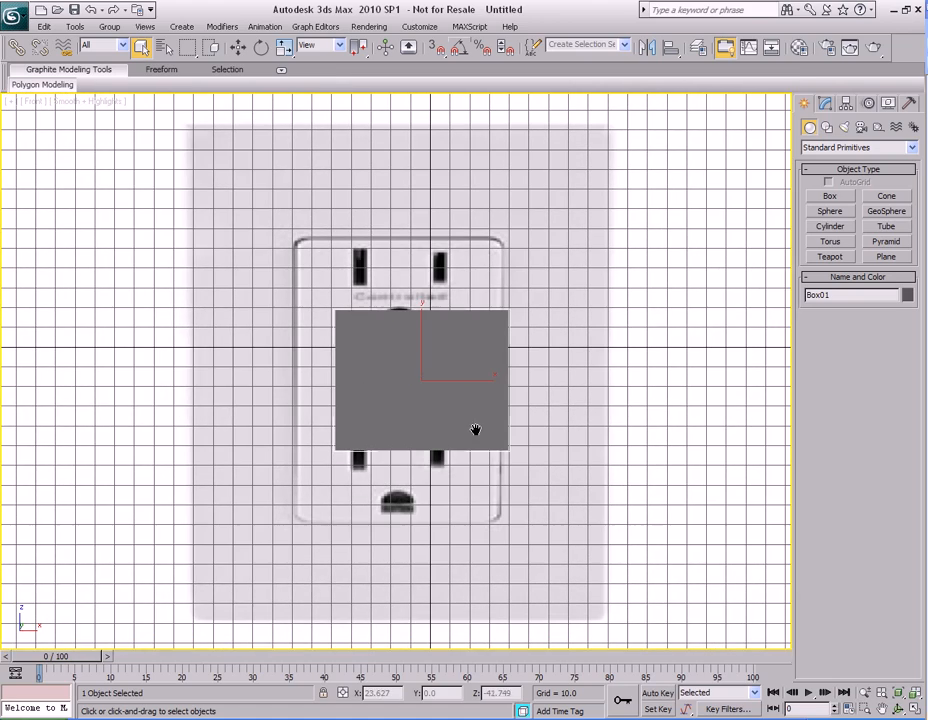
middle_click_drag(530, 357, 505, 360)
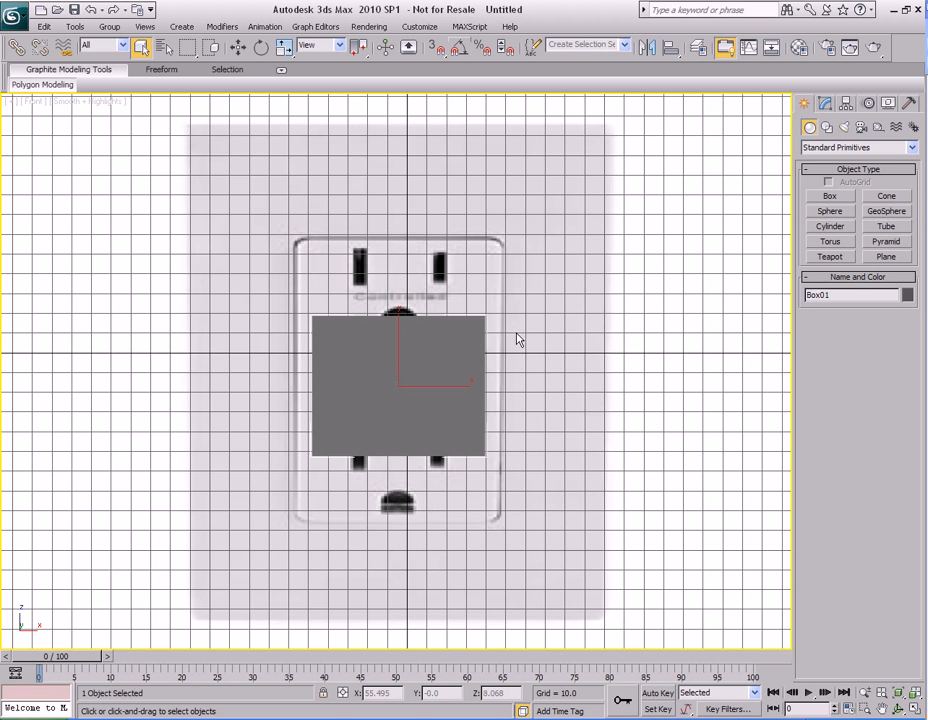
middle_click_drag(514, 373, 516, 347)
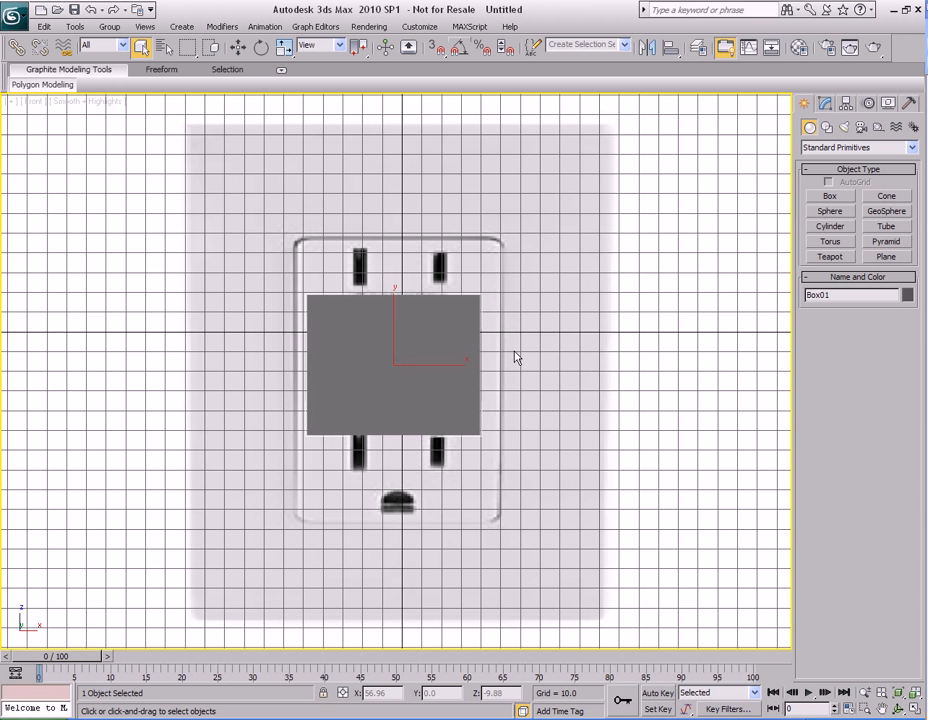
- Set the viewport background's aspect ratio to Match Bitmap and check the box against the outlet image
key("alt+b")
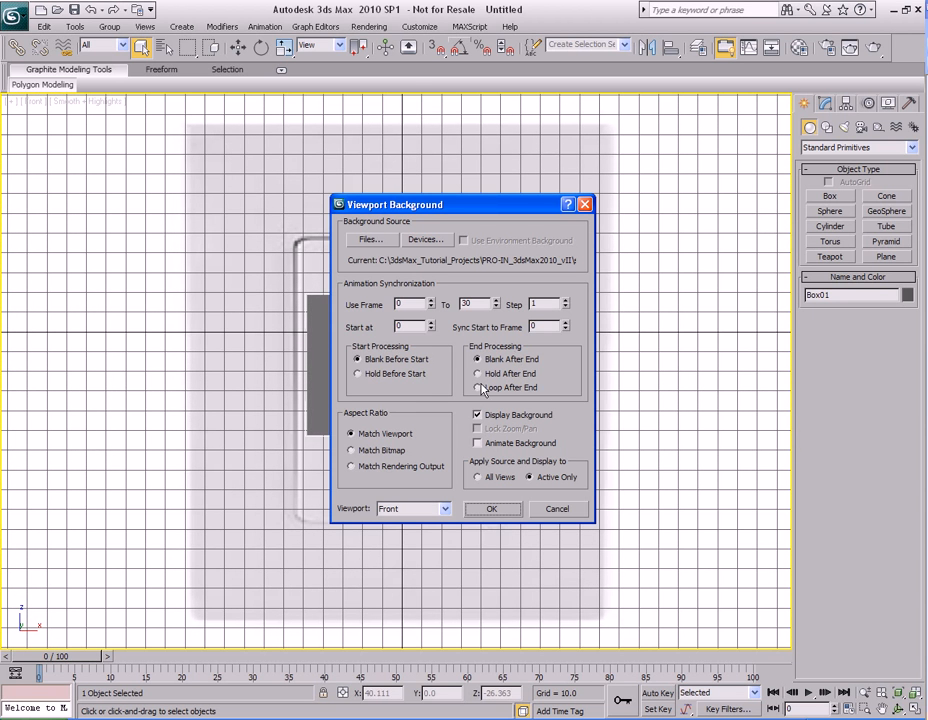
left_click(379, 453)
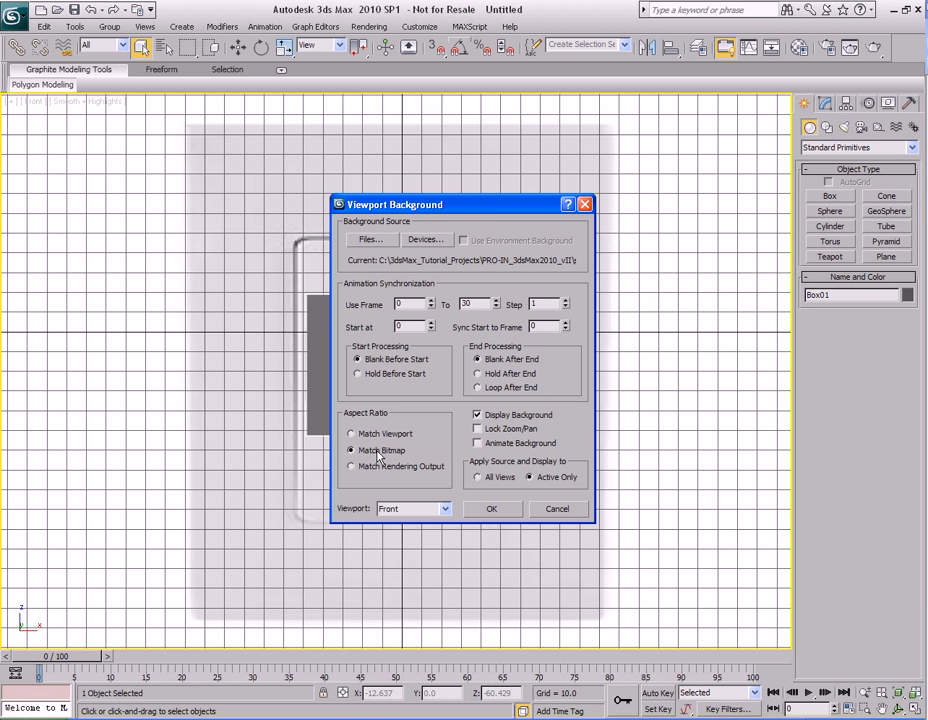
left_click(492, 510)
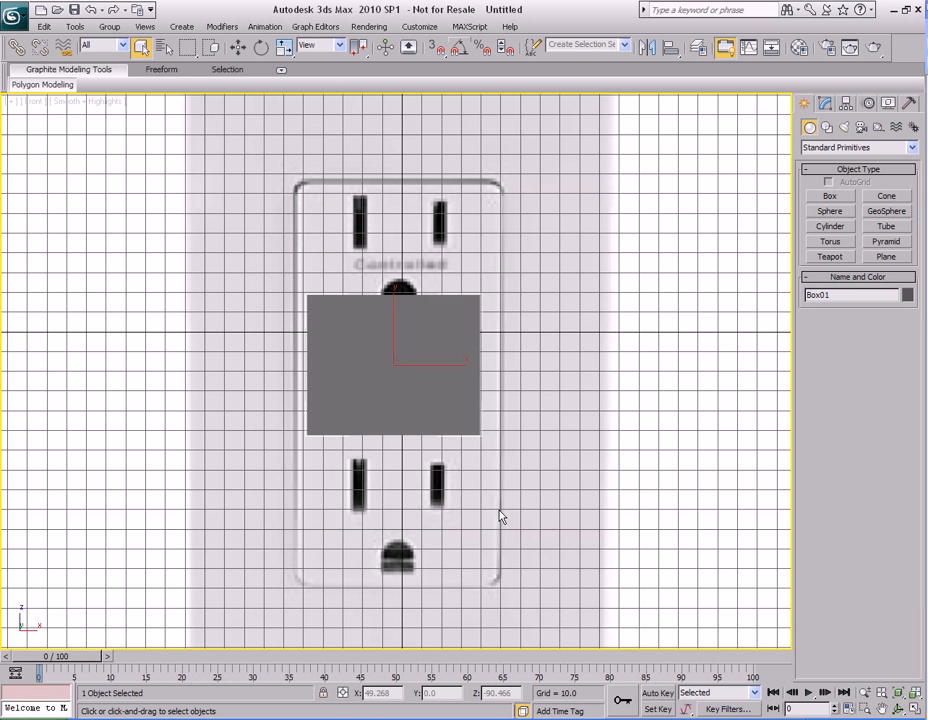
scroll(516, 410, "down", 3)
scroll(516, 410, "up", 1)
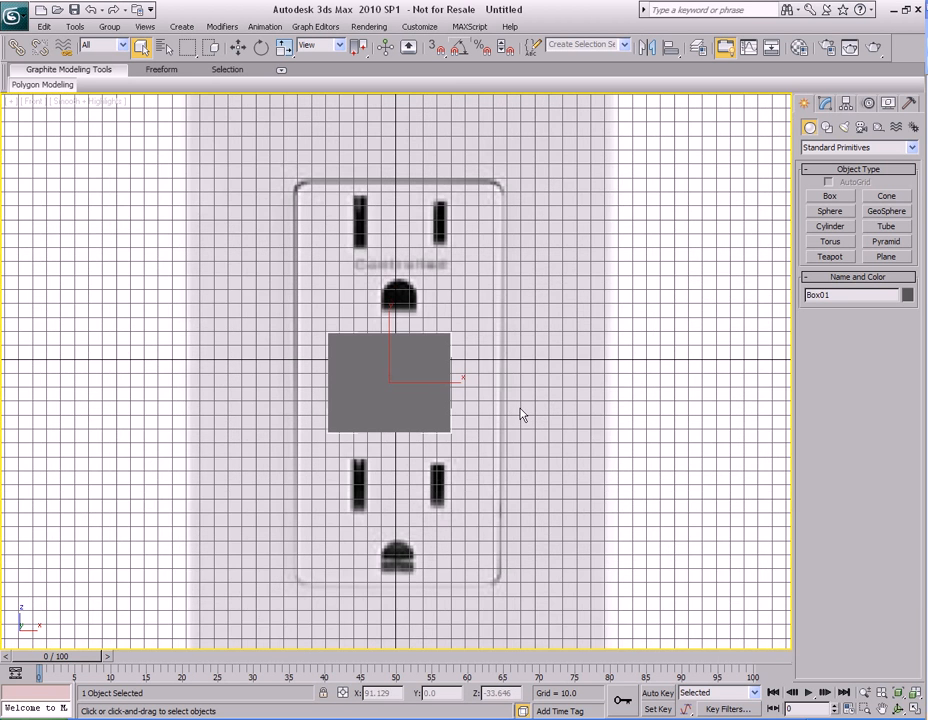
middle_click_drag(502, 461, 521, 420)
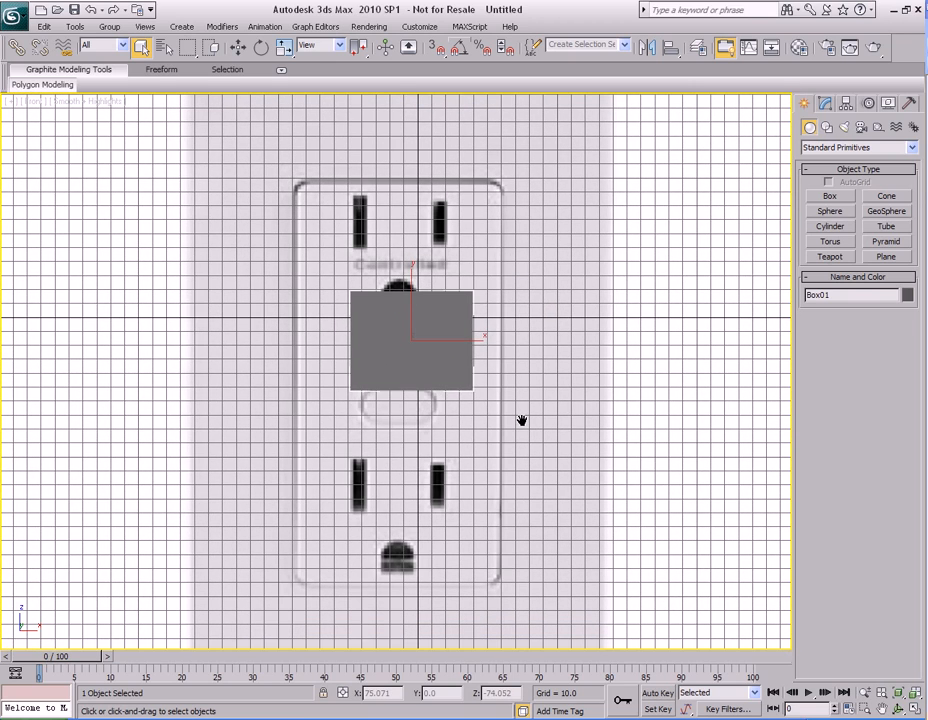
- Enable Lock Zoom/Pan for the viewport background and check that the outlet image follows the box at different zoom levels
key("alt+b")
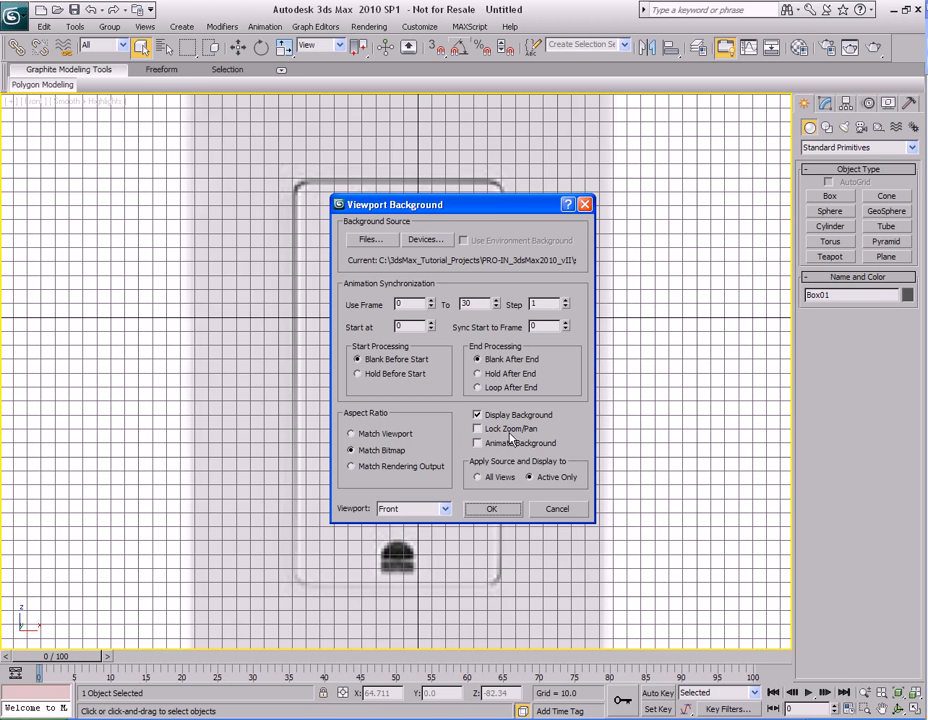
left_click(478, 429)
left_click(492, 512)
scroll(495, 464, "down", 3)
middle_click_drag(503, 431, 503, 464)
scroll(474, 454, "up", 3)
scroll(474, 454, "down", 3)
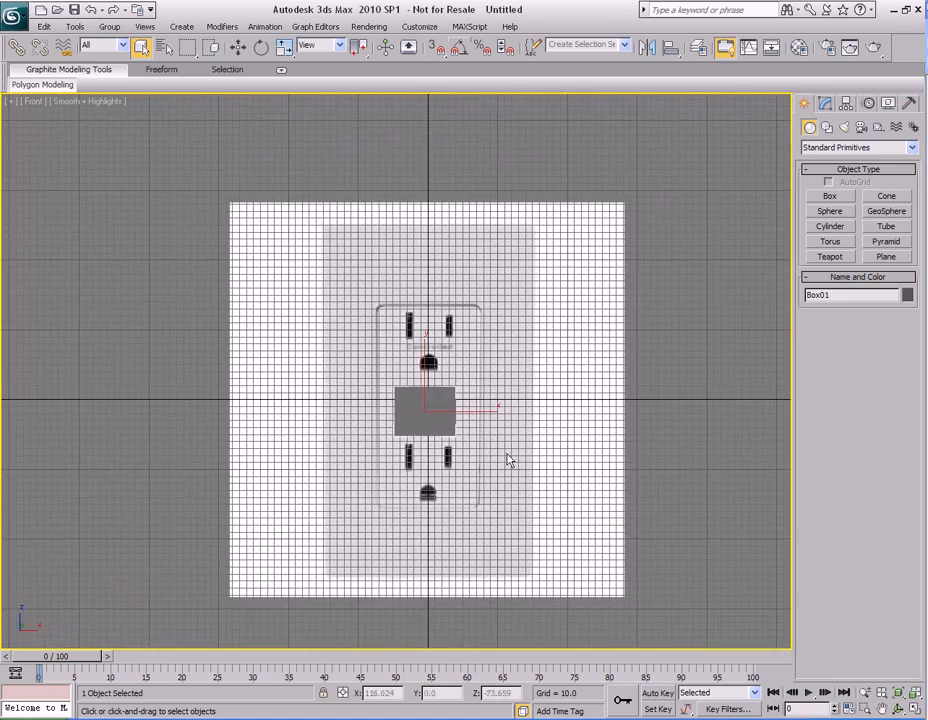
middle_click_drag(503, 406, 480, 398)
scroll(478, 408, "up", 3)
scroll(480, 398, "down", 2)
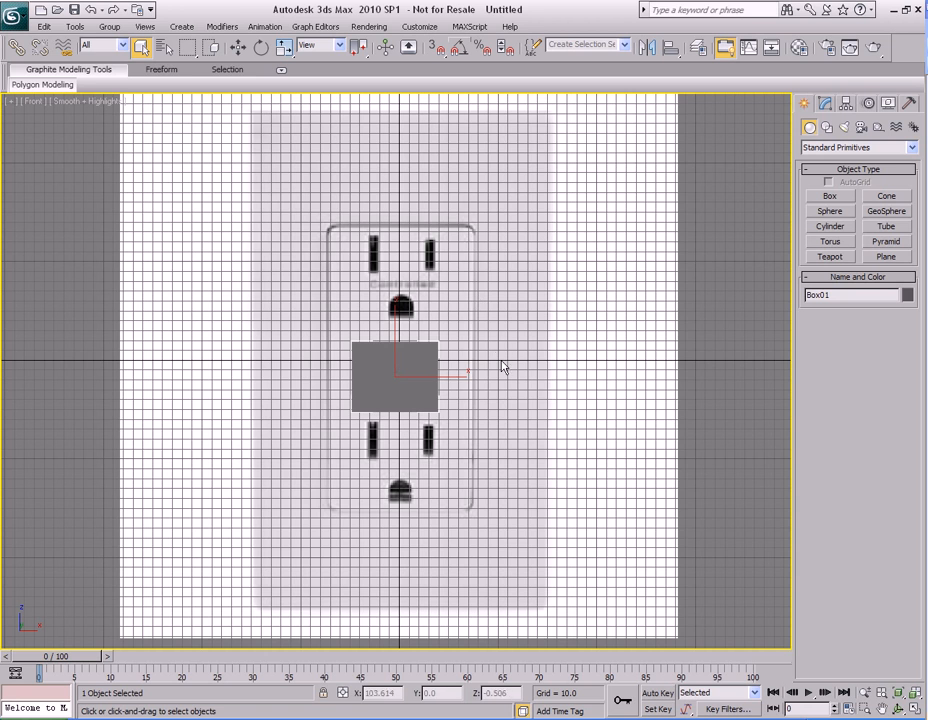
- Hide the grid in the Front viewport and delete the box covering the outlet image
key("g")
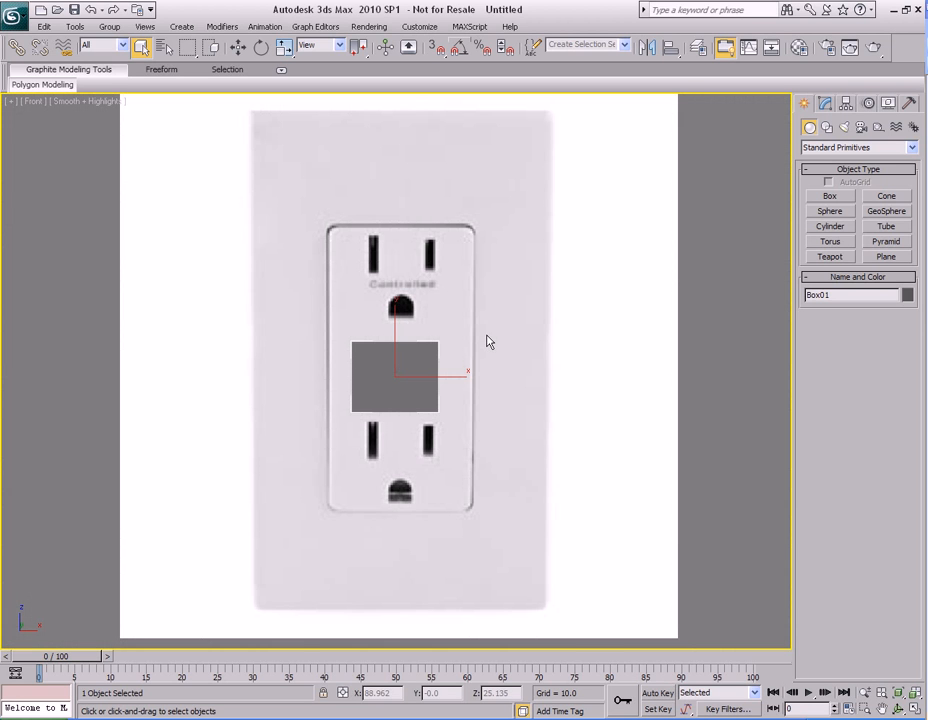
middle_click_drag(412, 380, 425, 365)
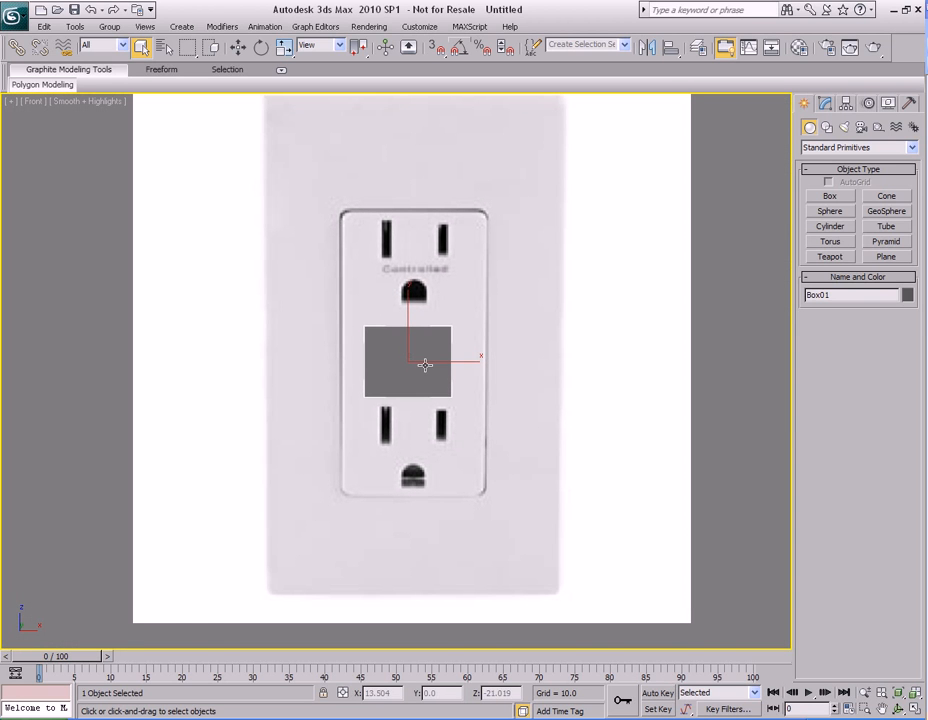
key("Delete")
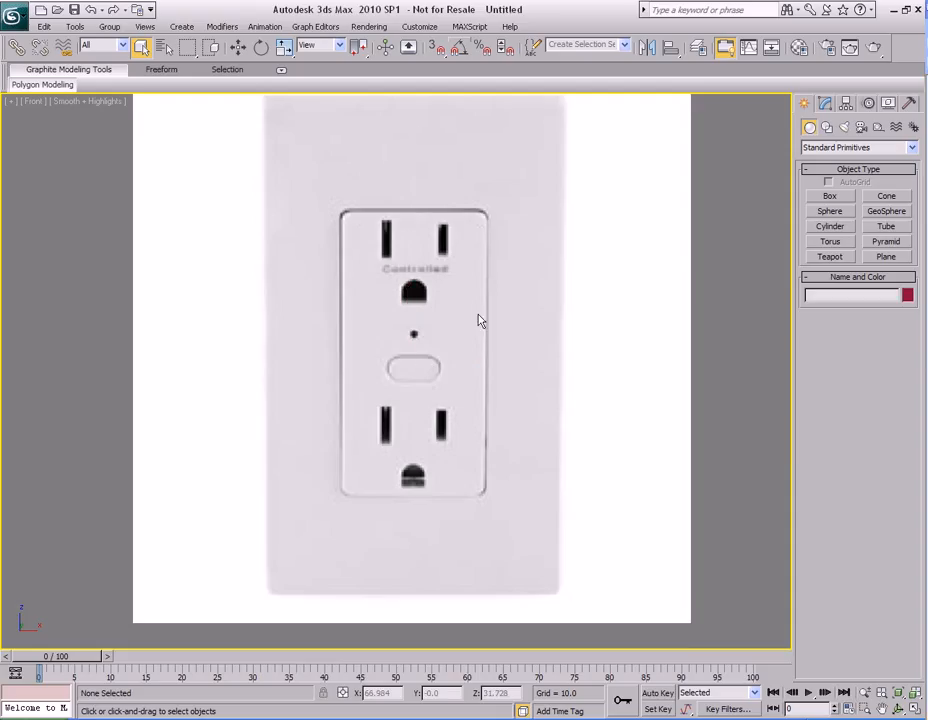
mouse_move(478, 317)
middle_mouse_down()
mouse_move(462, 330)
mouse_move(475, 311)
middle_mouse_up()
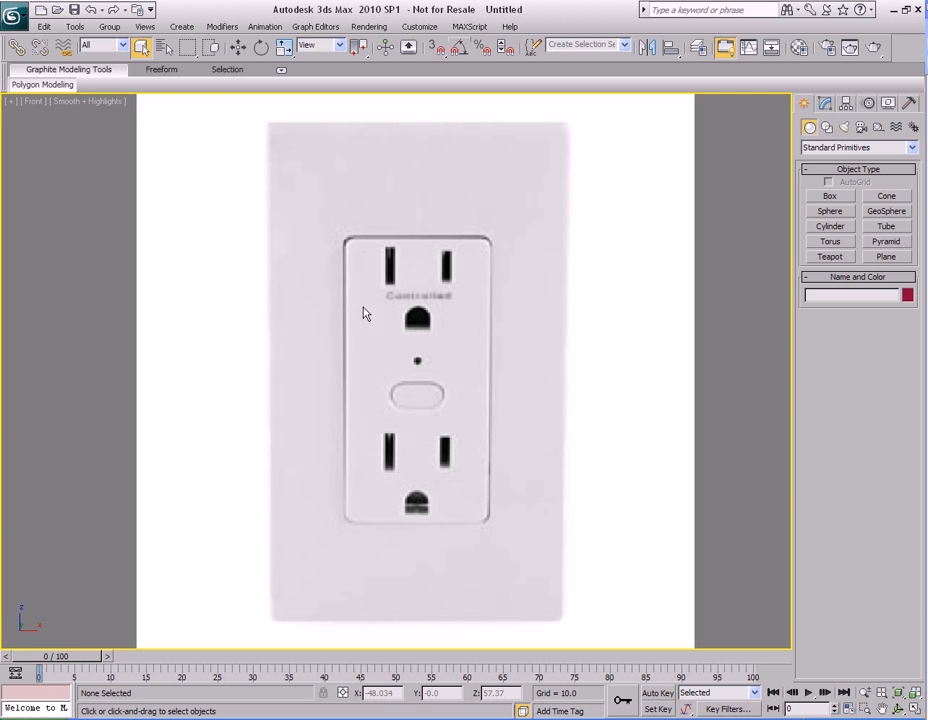
- Create a plane about 506 units long and 299 units wide over the outlet's cover plate
right_click(524, 316)
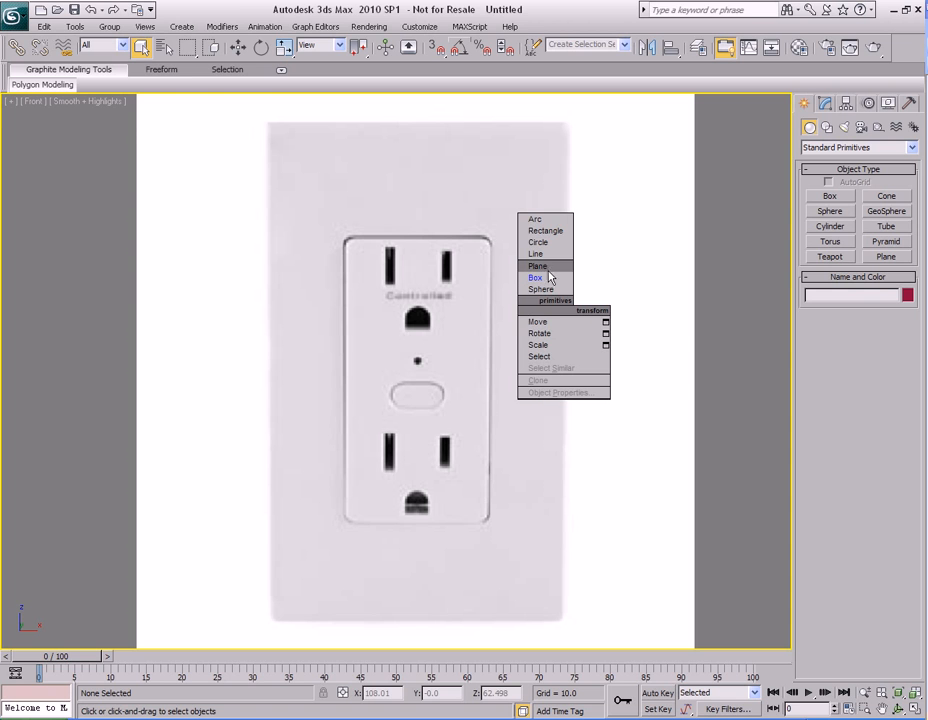
left_click(530, 266)
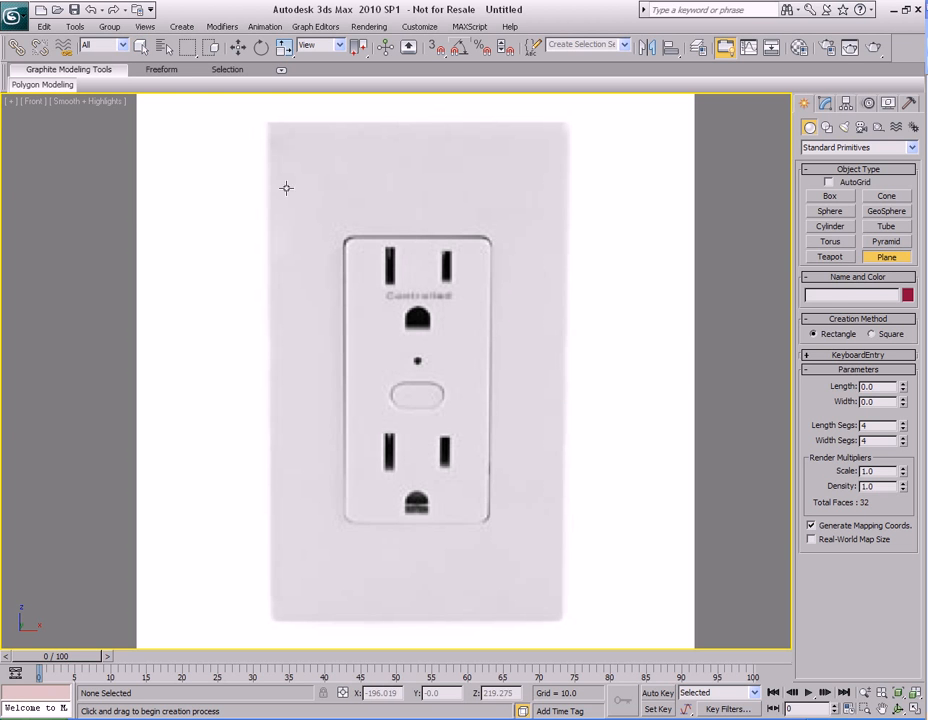
left_click_drag(269, 122, 563, 620)
right_click(476, 422)
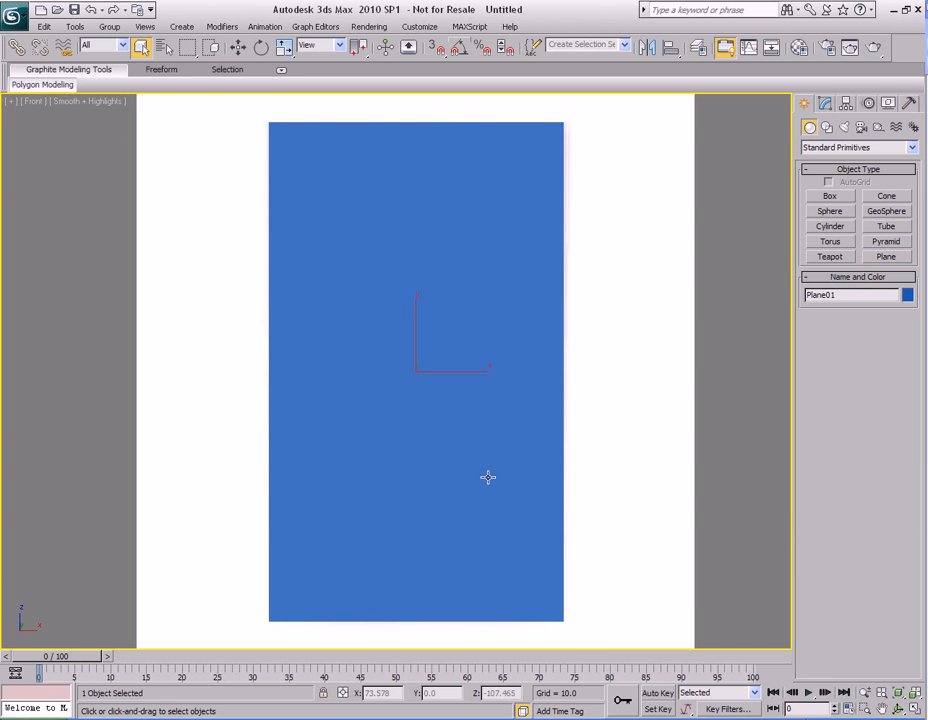
- Show edged faces, reduce the plane to 1 length segment and 1 width segment, and make it see-through
key("1")
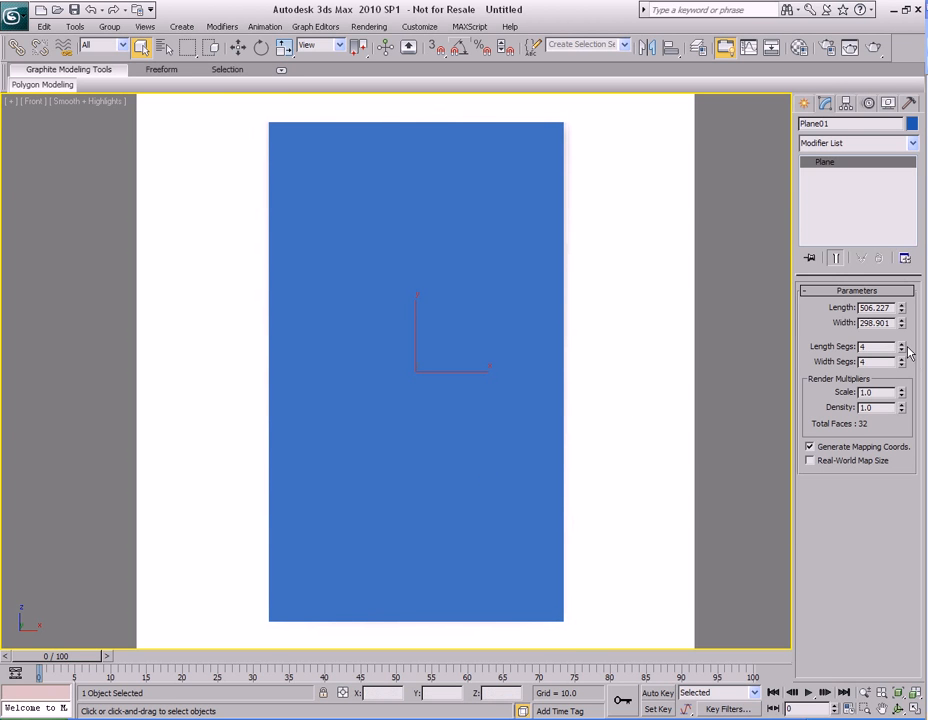
key("F4")
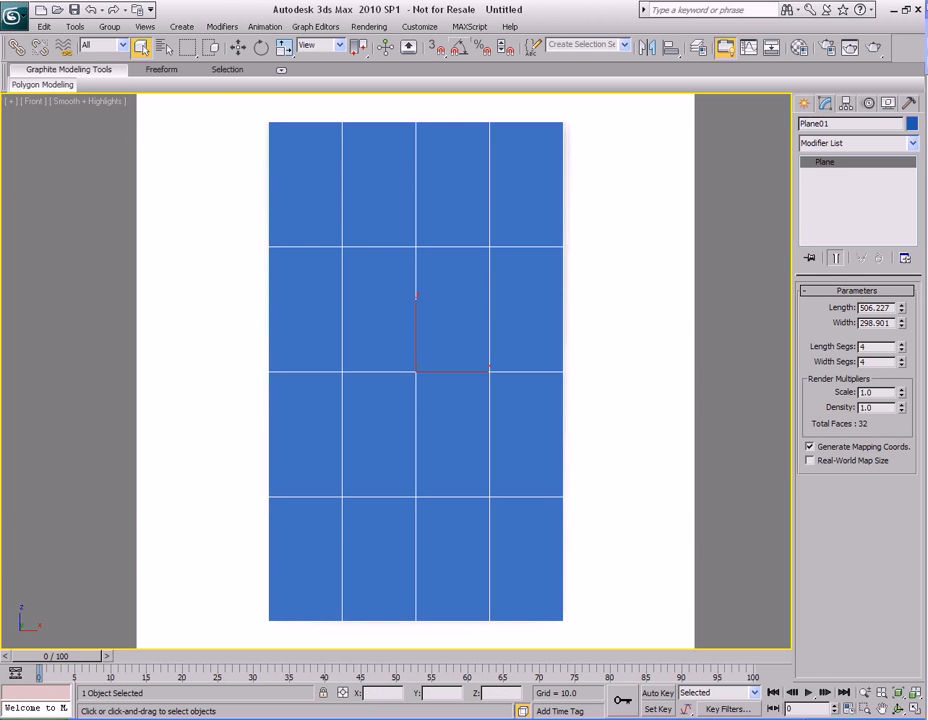
left_click_drag(903, 351, 905, 381)
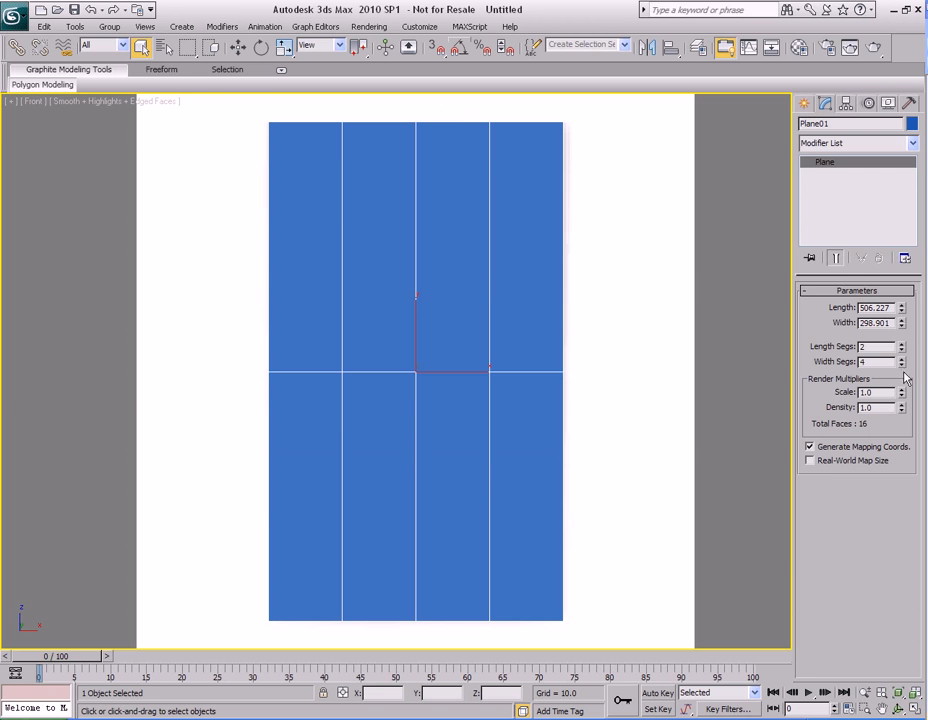
left_click(901, 352)
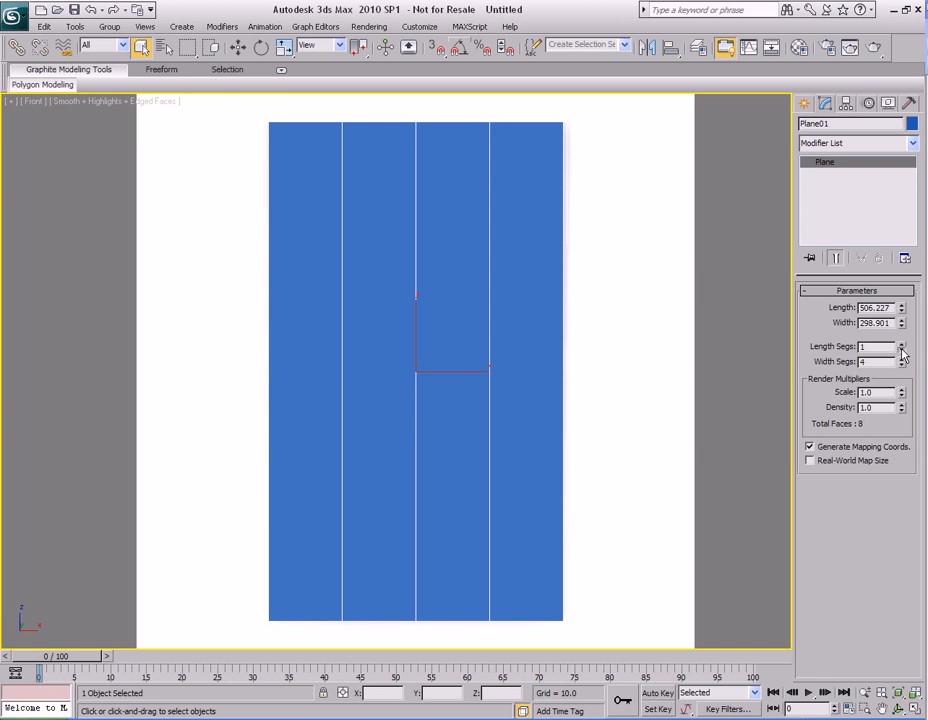
left_click(901, 366)
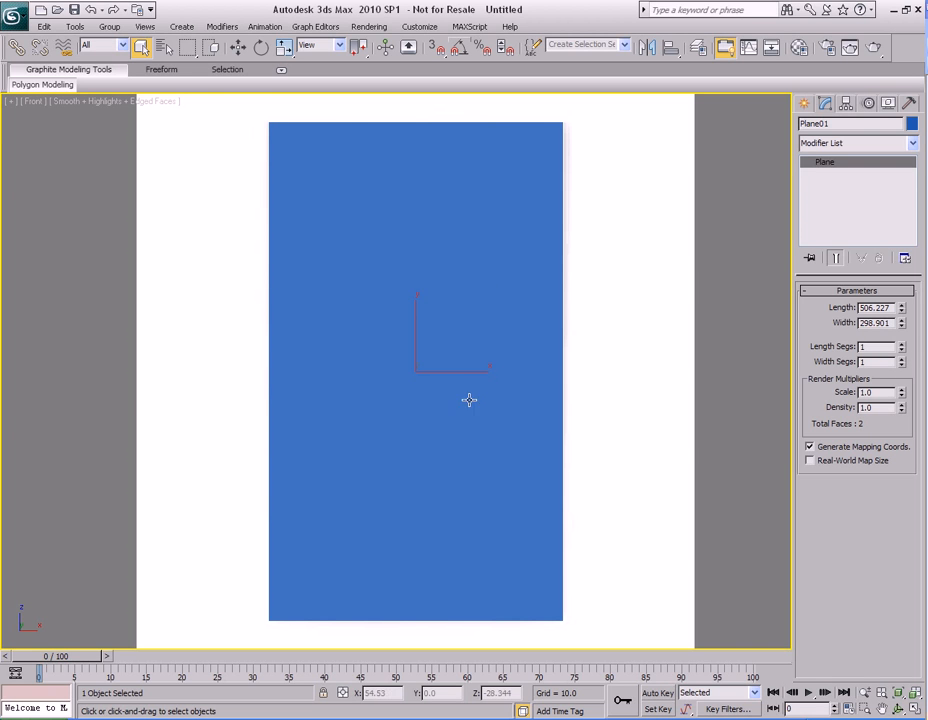
key("alt+x")
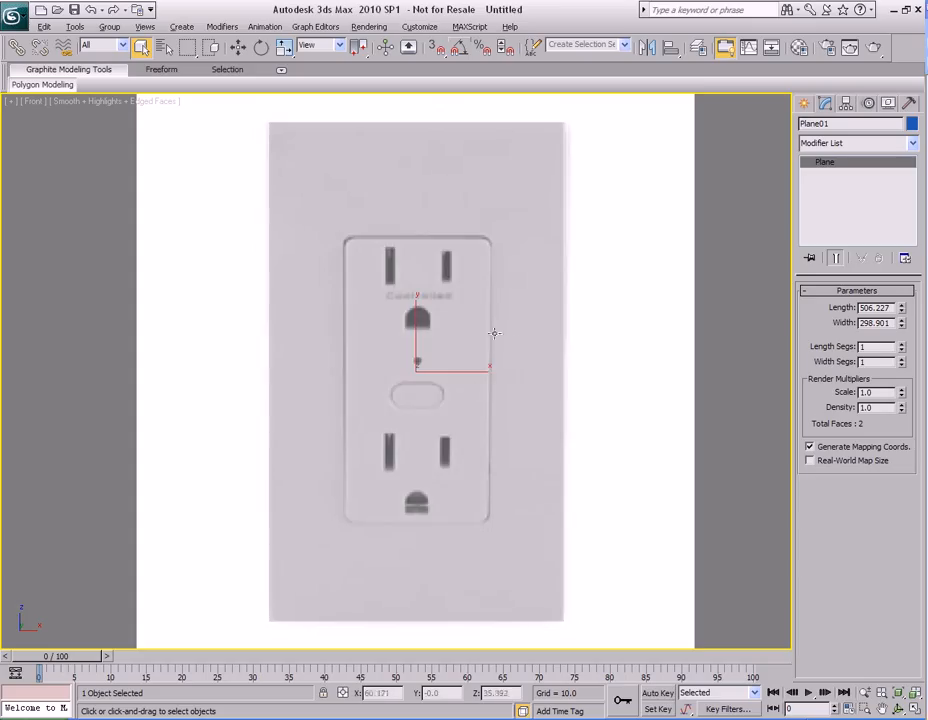
middle_click_drag(613, 408, 586, 408)
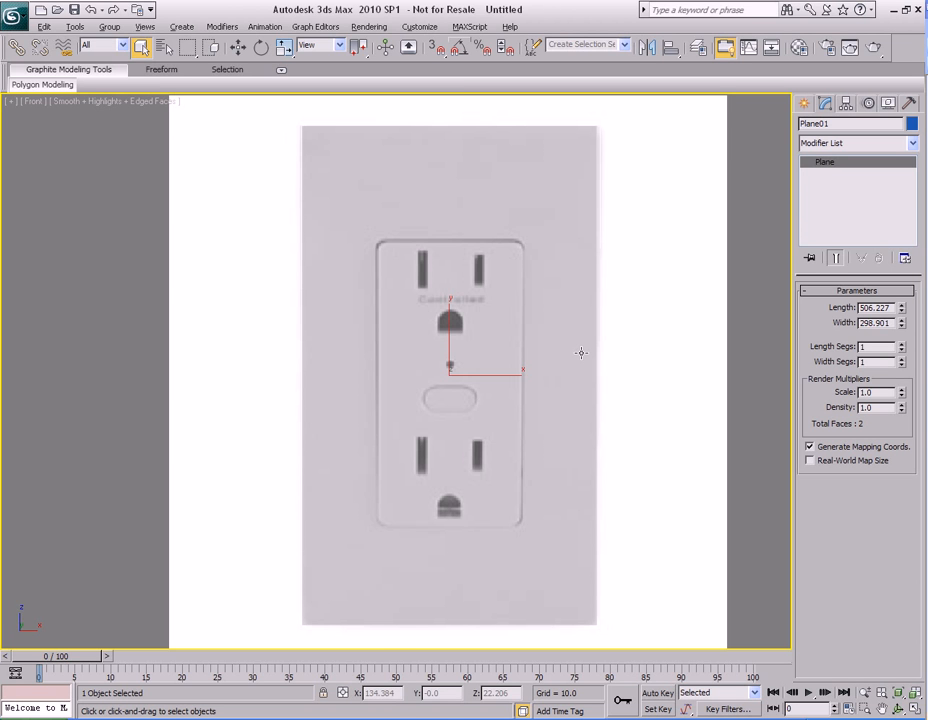
- Frame the plane in the Perspective viewport with edged faces and convert it to Editable Poly
key("alt+w")
right_click(603, 464)
key("alt+w")
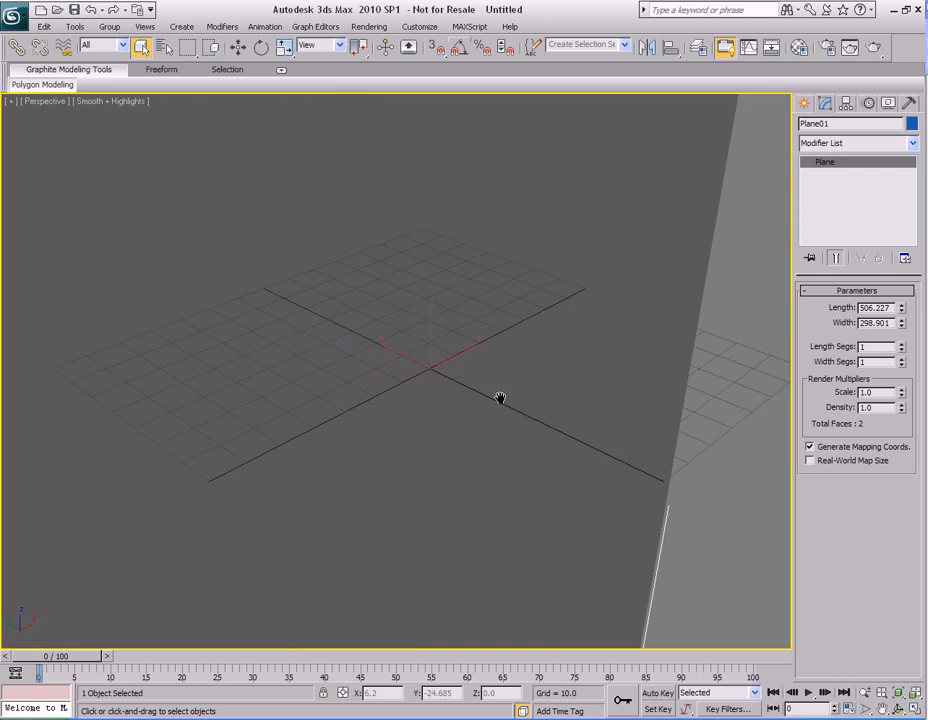
key("z")
mouse_move(524, 389)
middle_mouse_down("alt")
mouse_move(603, 373)
mouse_move(468, 381)
mouse_move(507, 385)
mouse_move(505, 377)
mouse_move(539, 374)
middle_mouse_up("alt")
key("F4")
right_click(468, 303)
mouse_move(497, 489)
left_click(563, 503)
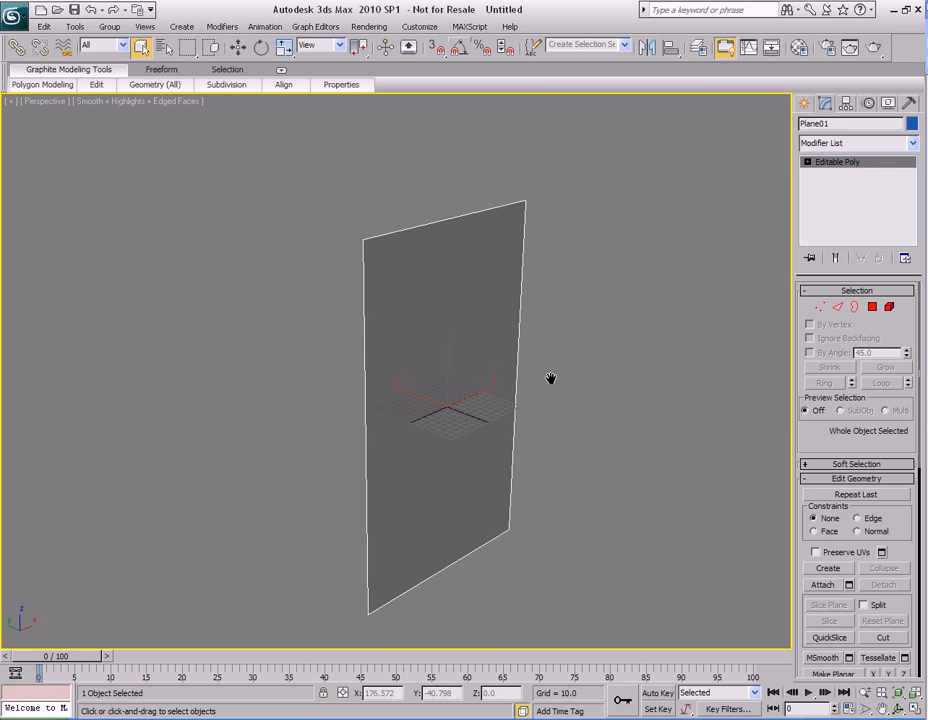
- Extrude the plane's single polygon forward to give the cover plate its thickness, ignoring backfacing
key("4")
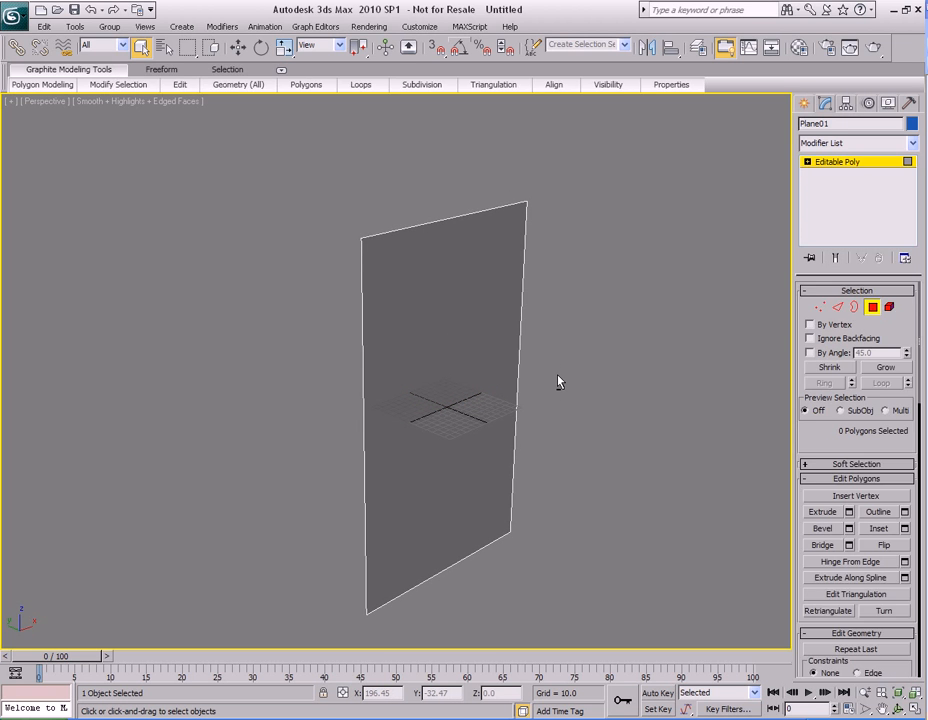
left_click(468, 350)
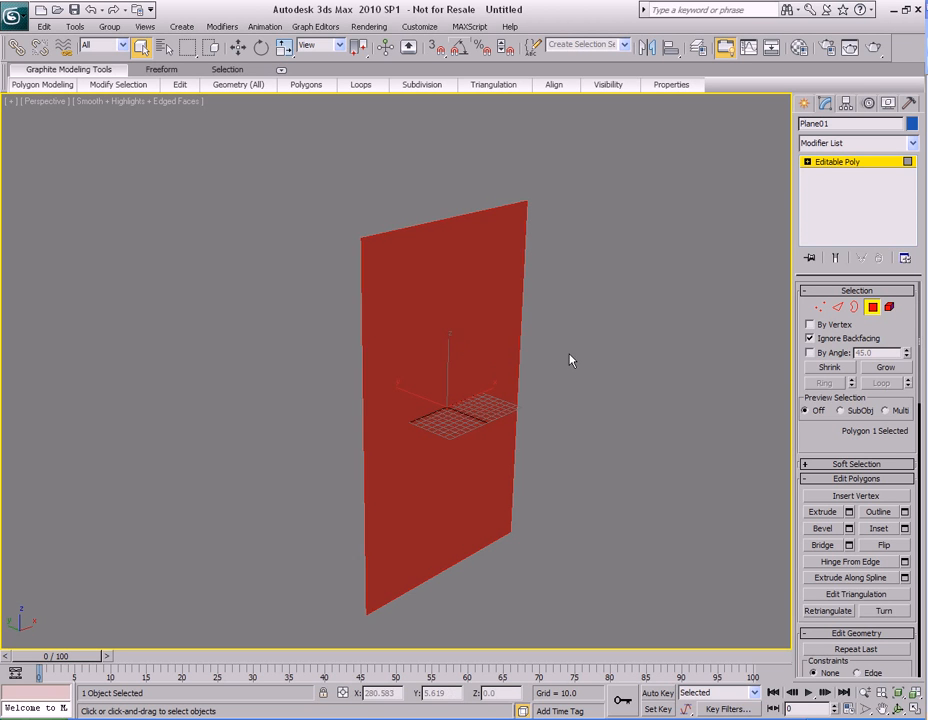
middle_click_drag(538, 354, 478, 337, "alt")
middle_click_drag(512, 302, 457, 312, "alt")
key("shift+e")
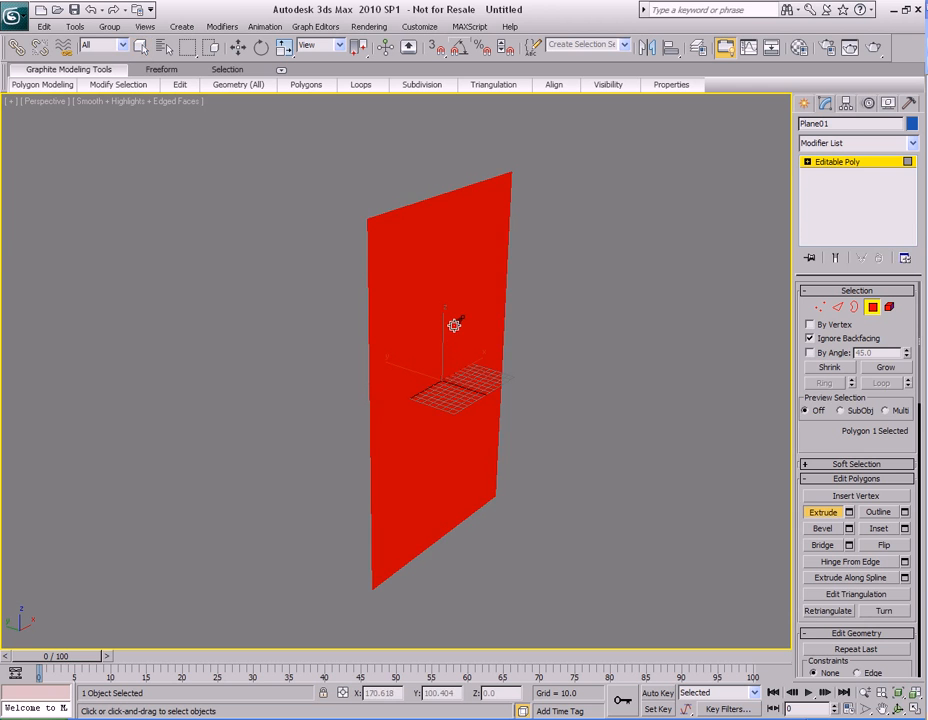
left_click_drag(454, 325, 452, 186)
right_click(452, 186)
- Scale the extruded front polygon down evenly along X and Z to bevel the cover plate's sides
middle_click_drag(452, 186, 512, 307, "alt")
key("w")
mouse_move(414, 402)
left_mouse_down()
mouse_move(421, 383)
mouse_move(451, 389)
left_mouse_up()
key("r")
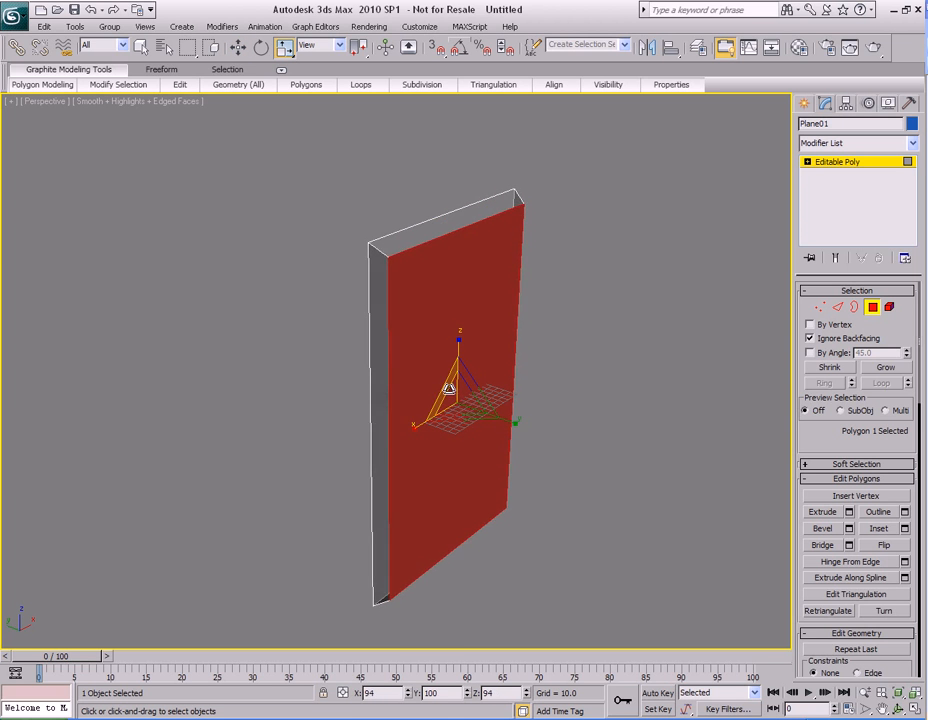
mouse_move(450, 388)
middle_mouse_down("alt")
mouse_move(487, 348)
mouse_move(460, 352)
mouse_move(483, 340)
mouse_move(467, 336)
mouse_move(462, 321)
mouse_move(491, 377)
mouse_move(559, 389)
mouse_move(528, 373)
mouse_move(541, 373)
middle_mouse_up("alt")
key("q")
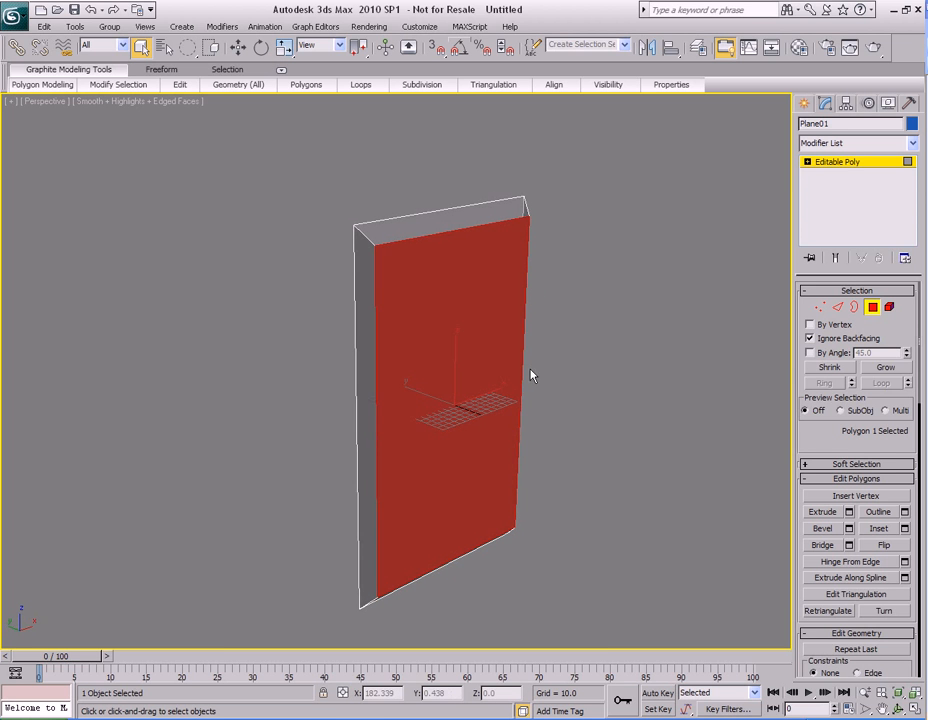
- Inset the front polygon in the maximized Front viewport to about the height of the outlet's central insert
key("alt+w")
right_click(559, 232)
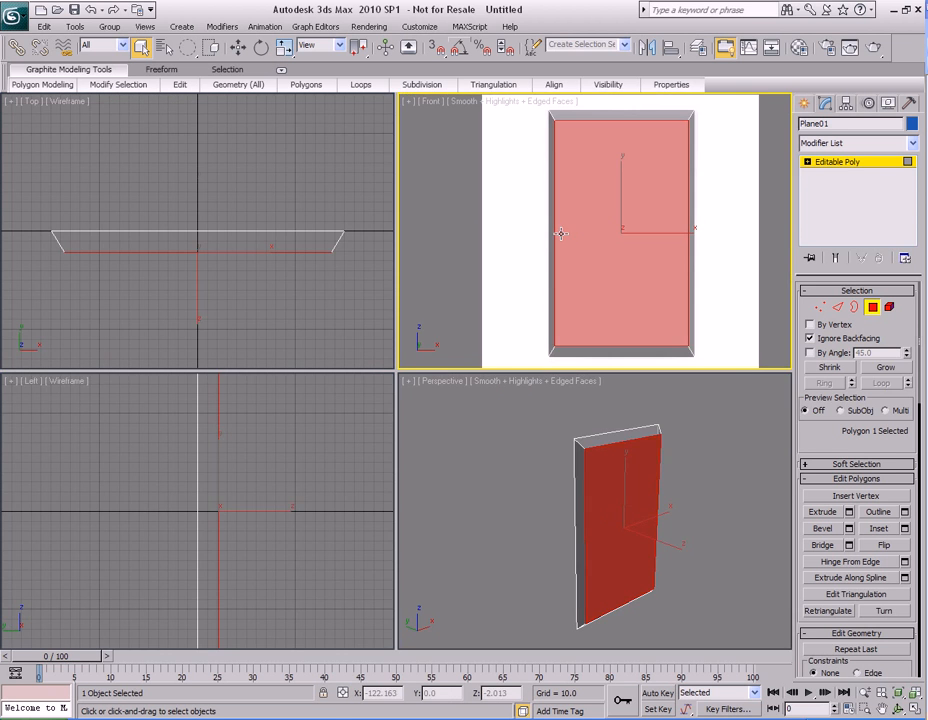
key("alt+w")
middle_click_drag(543, 333, 557, 340)
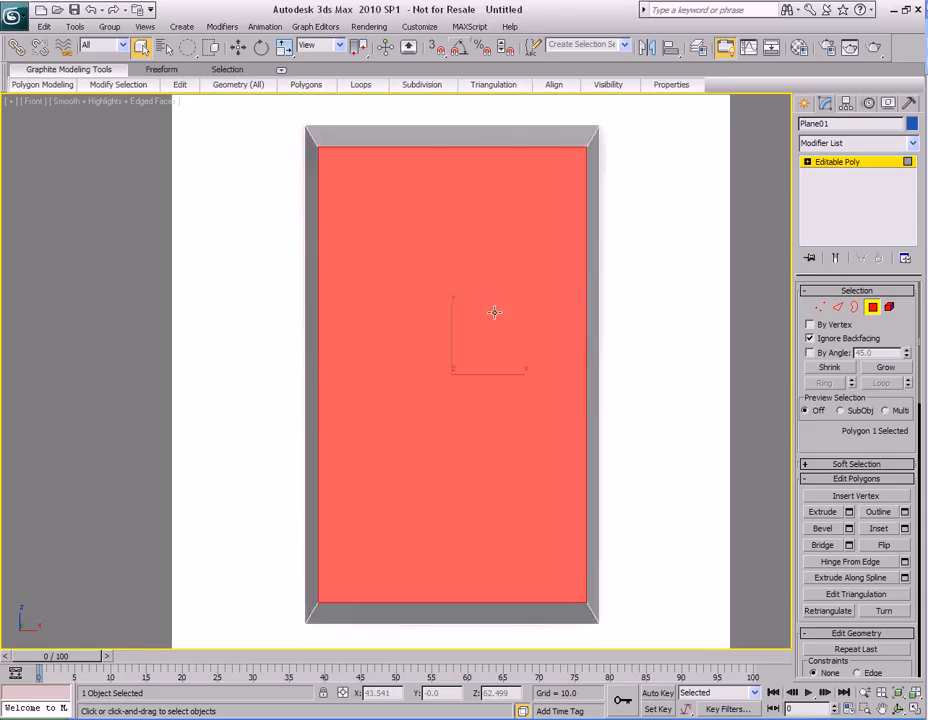
right_click(507, 266)
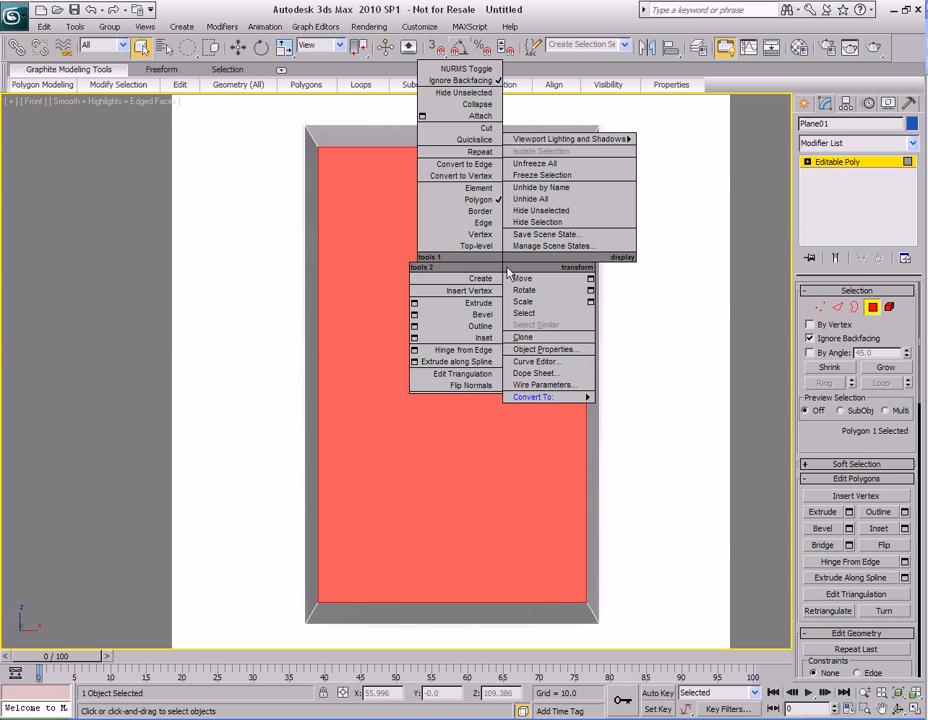
left_click(473, 339)
left_click_drag(472, 331, 431, 383)
right_click(495, 375)
- Move the inset polygon down about 8 units and widen it horizontally to match the outlet's central insert in the image
middle_click_drag(499, 376, 497, 336)
key("w")
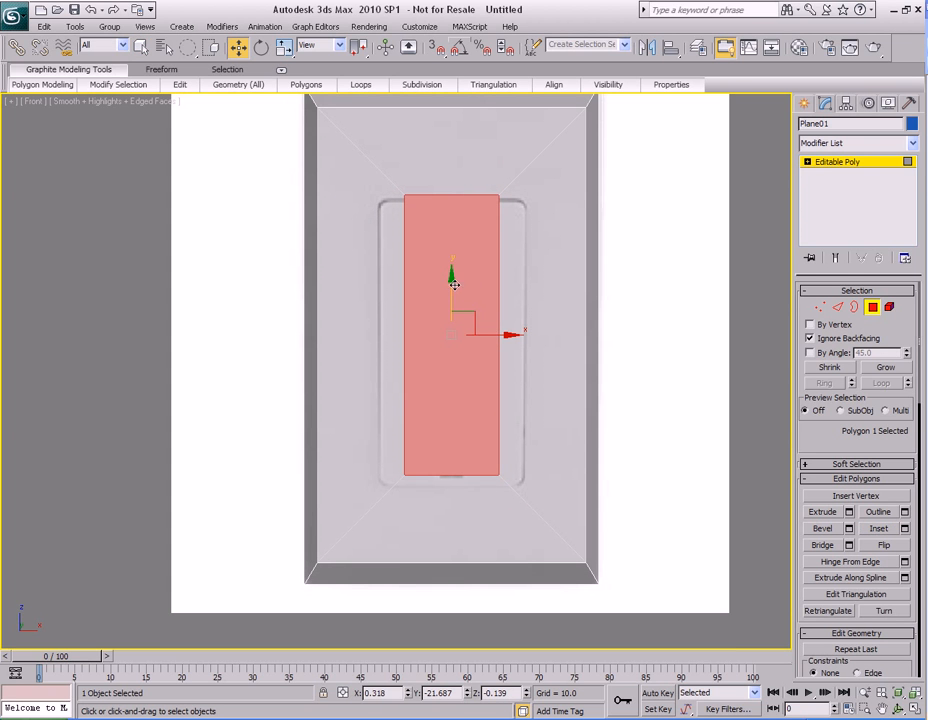
left_click_drag(452, 280, 452, 288)
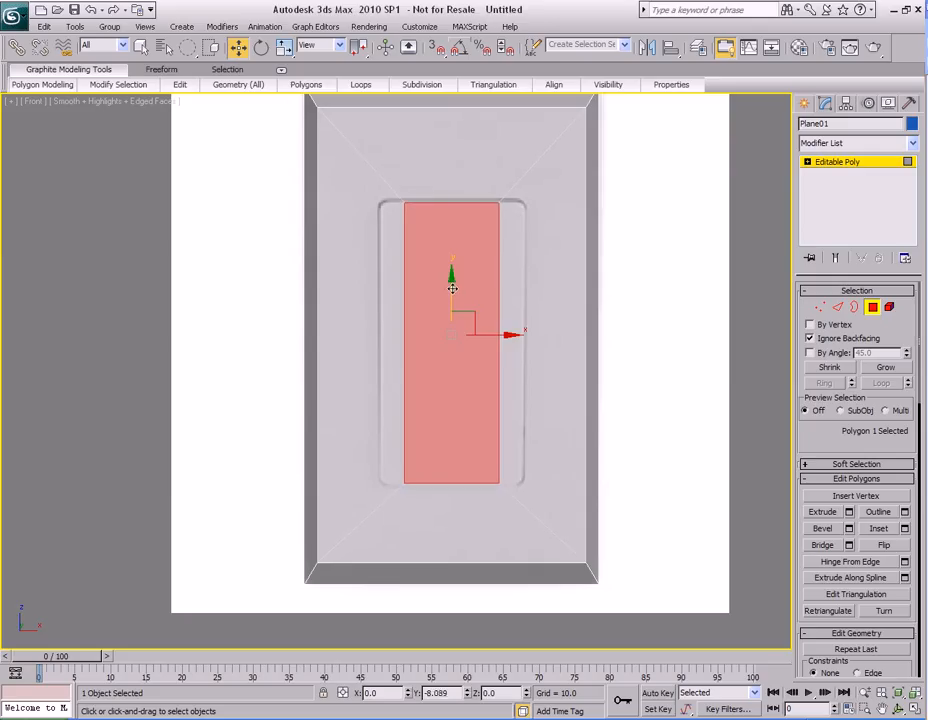
key("r")
left_click_drag(514, 344, 543, 343)
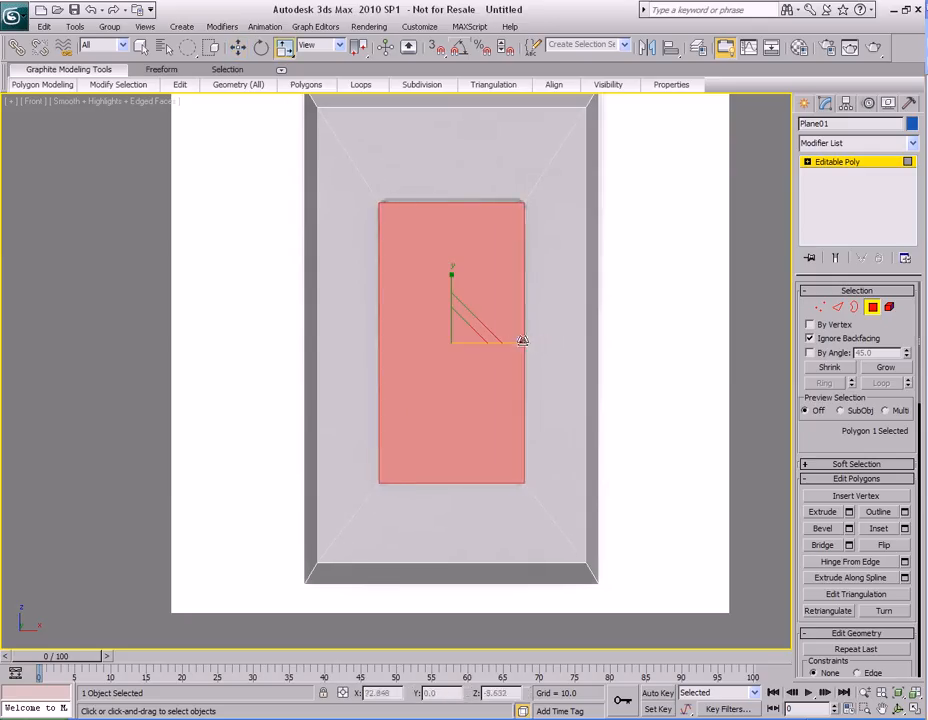
key("F2")
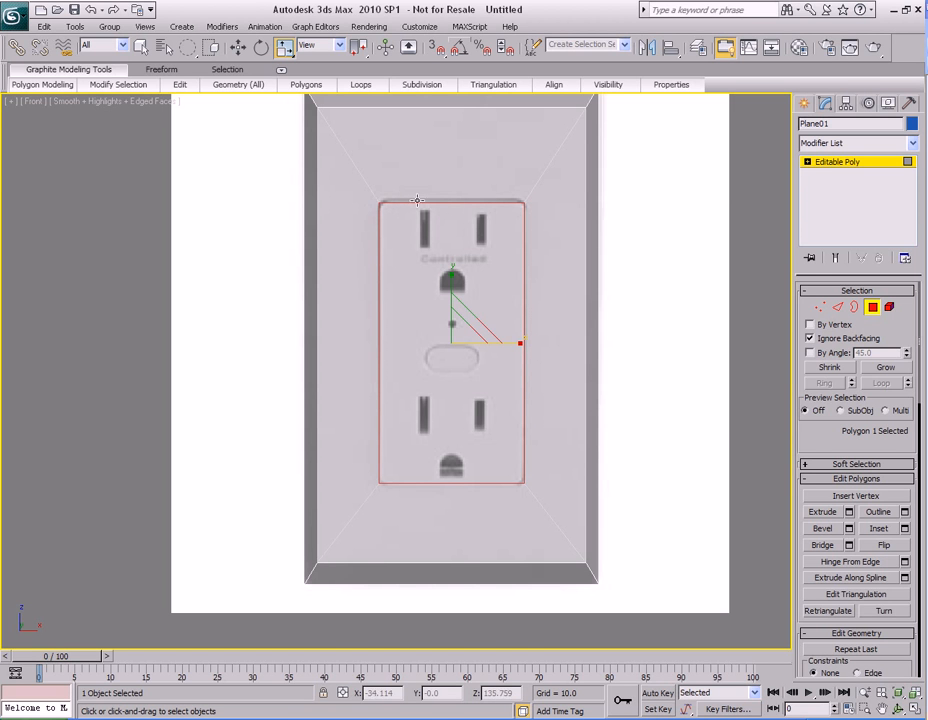
middle_click_drag(500, 298, 476, 348)
key("q")
scroll(510, 345, "up", 2)
key("F2")
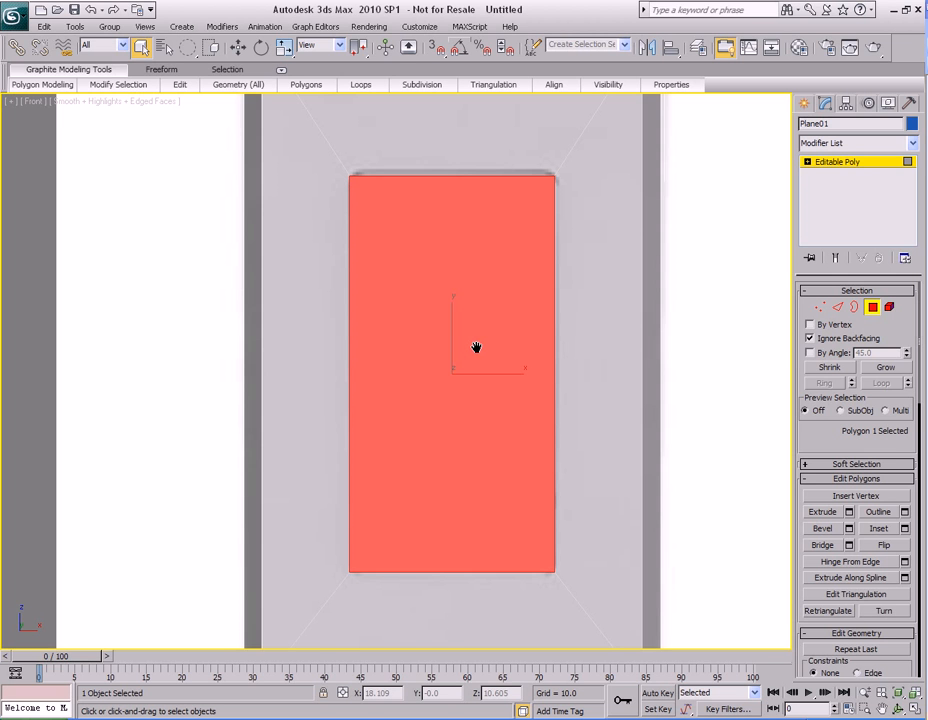
- Select the insert outline's four corner vertices and chamfer them by 5.06
key("1")
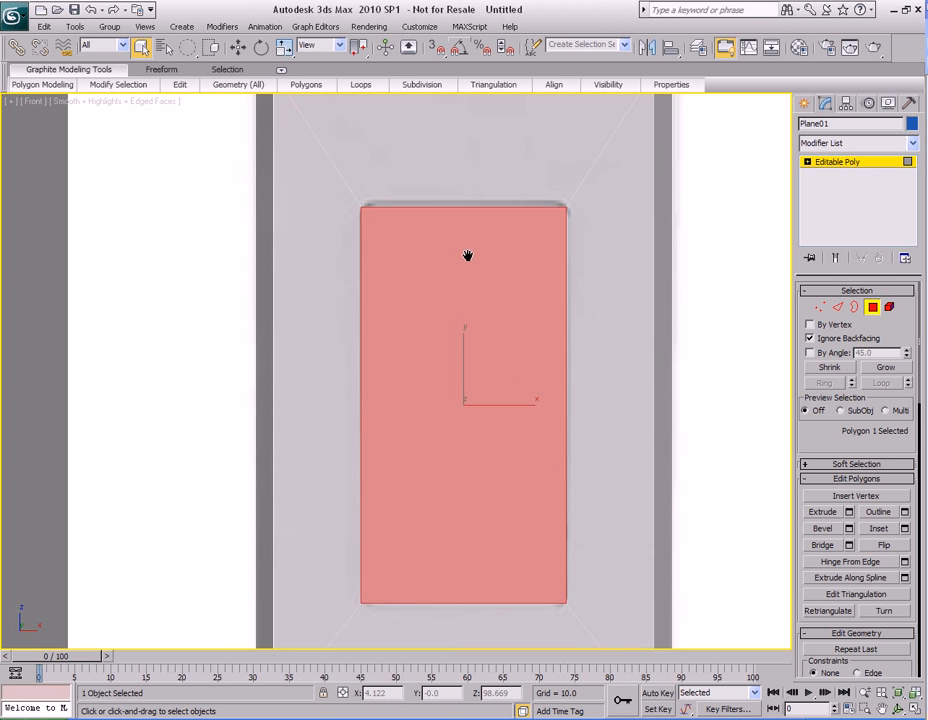
mouse_move(455, 268)
middle_mouse_down()
mouse_move(445, 265)
mouse_move(468, 272)
mouse_move(466, 264)
middle_mouse_up()
left_click(356, 207)
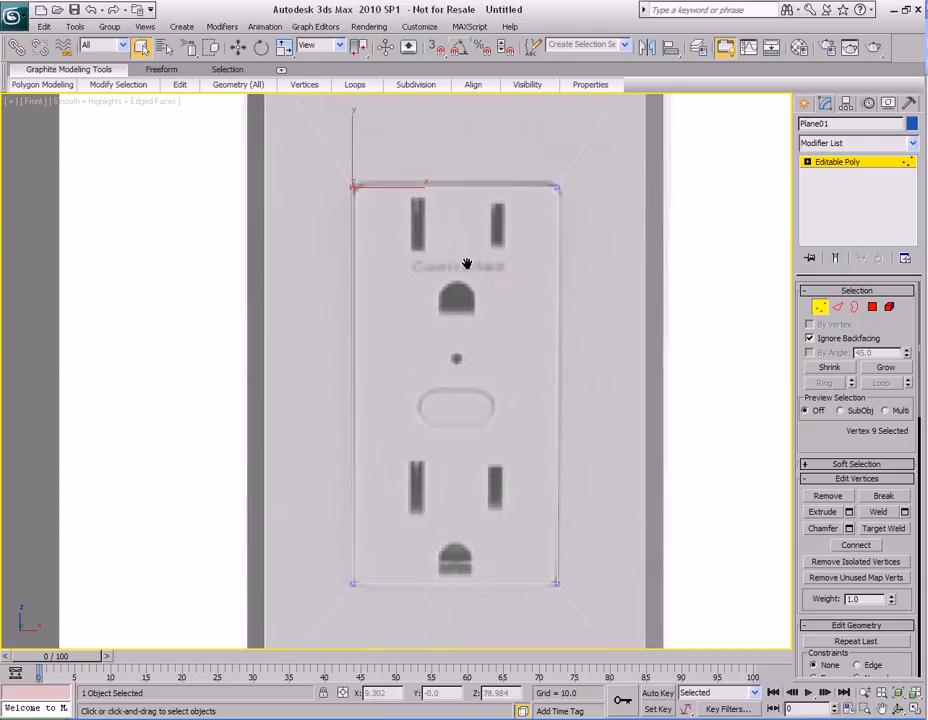
left_click(554, 189, "ctrl")
left_click(555, 583, "ctrl")
left_click(353, 583, "ctrl")
right_click(461, 347)
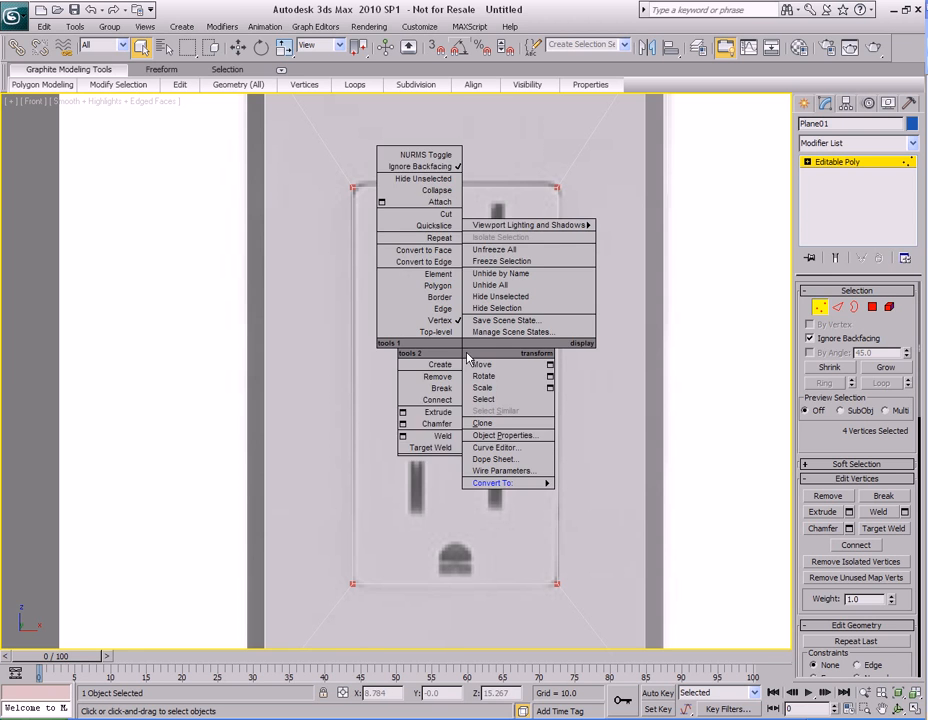
left_click(402, 425)
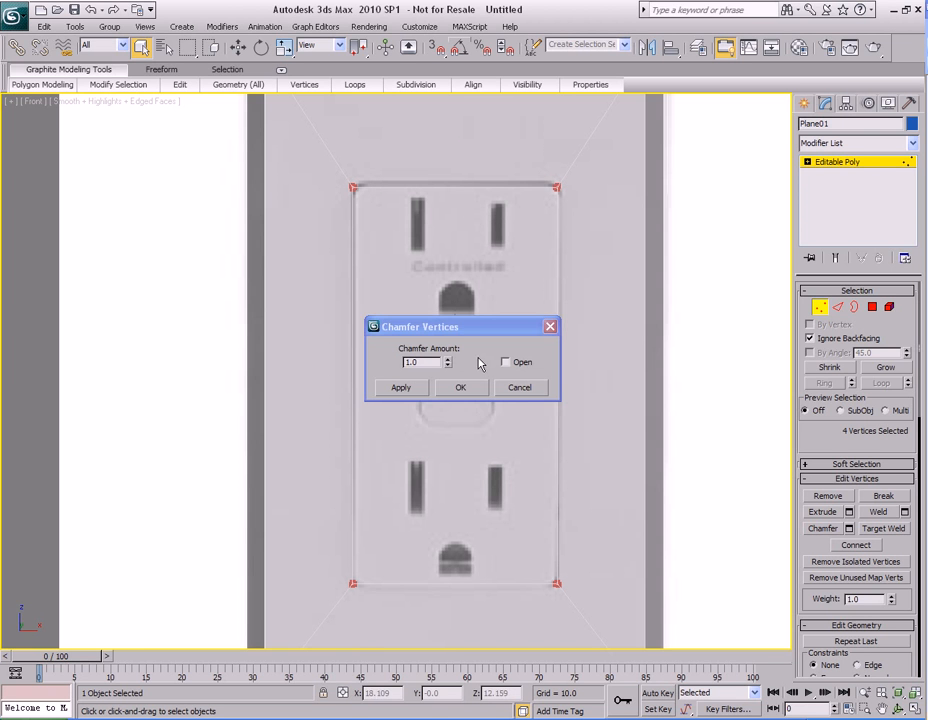
left_click_drag(476, 333, 562, 90)
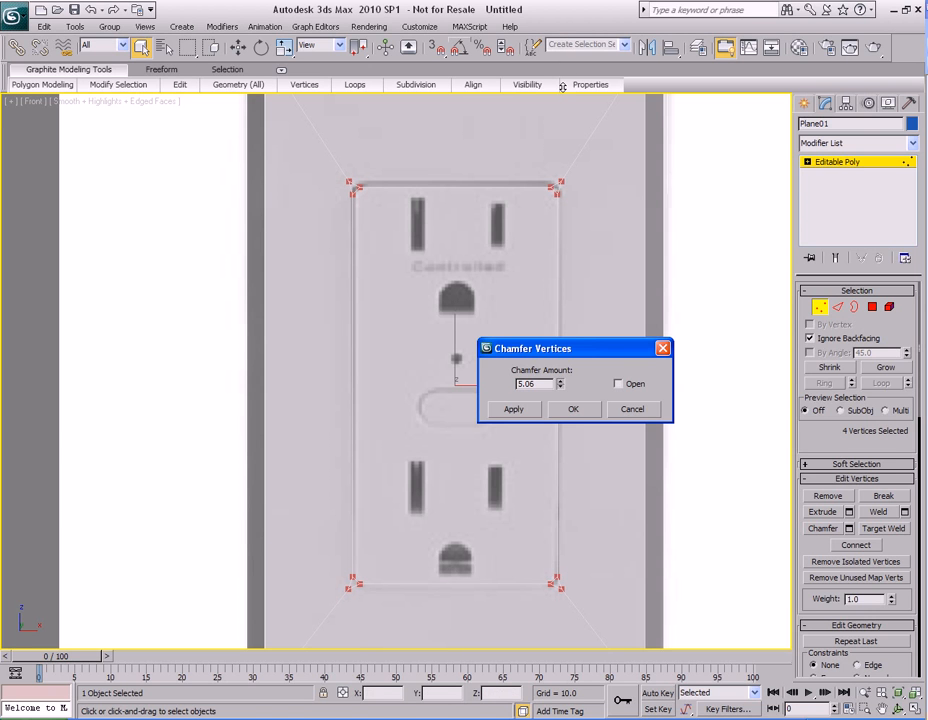
left_click(523, 413)
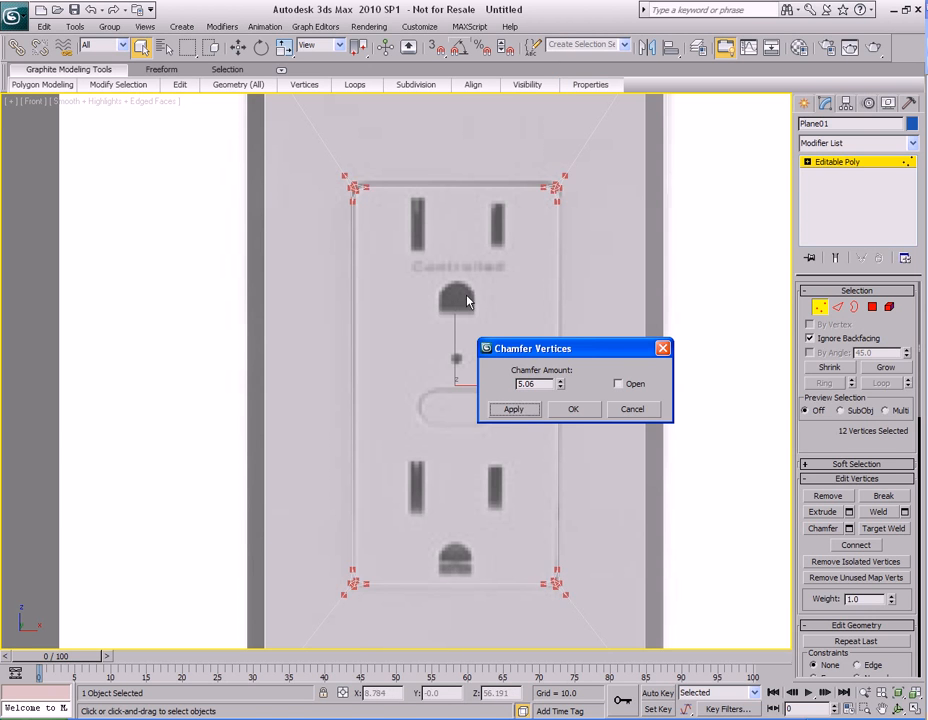
- Chamfer the resulting corner vertices a second time by 2.328 to round the corners further
middle_click_drag(449, 193, 512, 321)
scroll(512, 322, "up", 3)
middle_click_drag(630, 268, 420, 315)
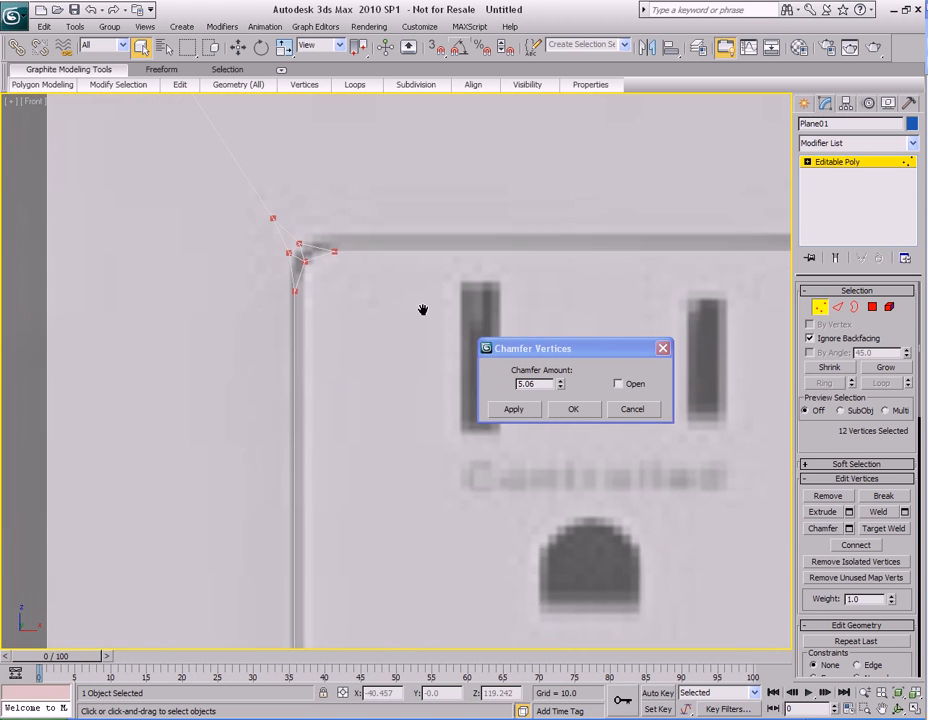
scroll(420, 315, "up", 2)
left_click_drag(562, 387, 555, 419)
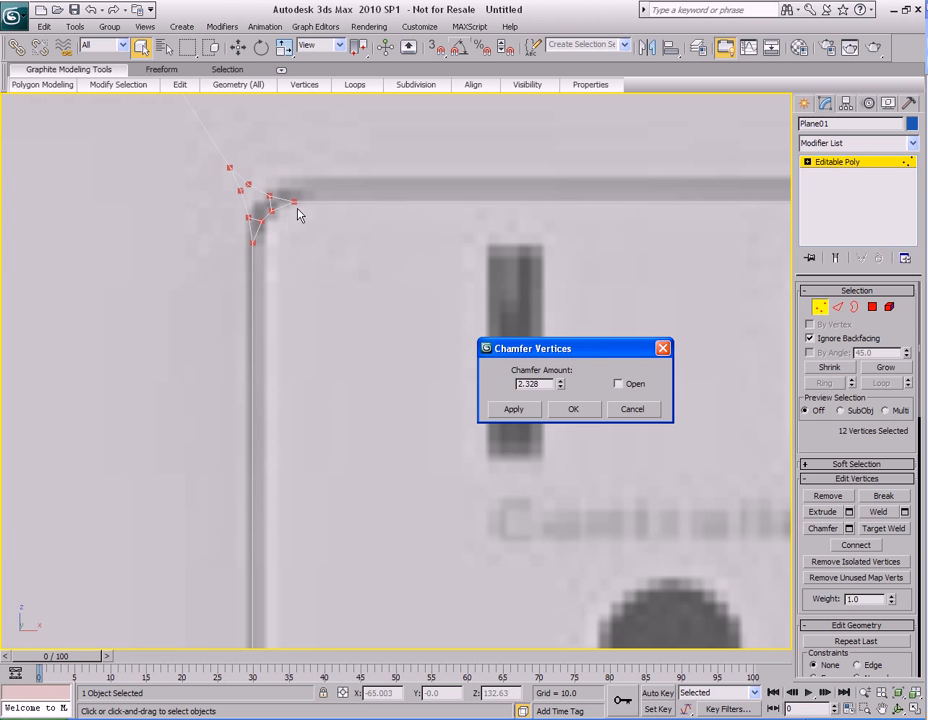
left_click(575, 409)
- Collapse the five outer chamfer vertices at the insert's upper-left corner into a single vertex
middle_click_drag(331, 227, 479, 321)
middle_click_drag(419, 284, 412, 269)
left_click_drag(346, 226, 402, 302)
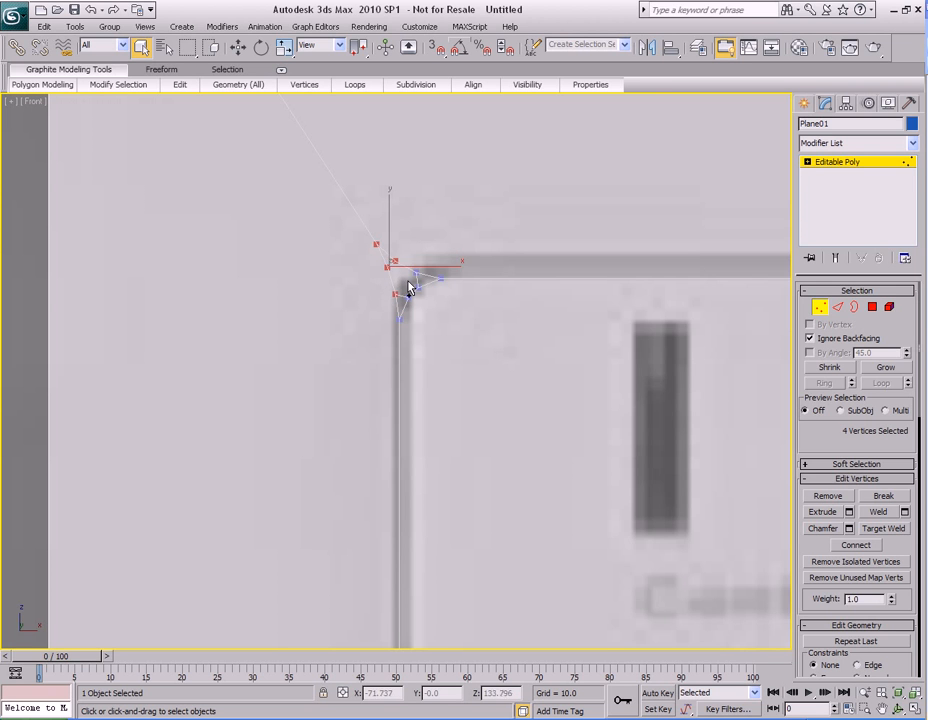
left_click(420, 278, "ctrl")
right_click(462, 265)
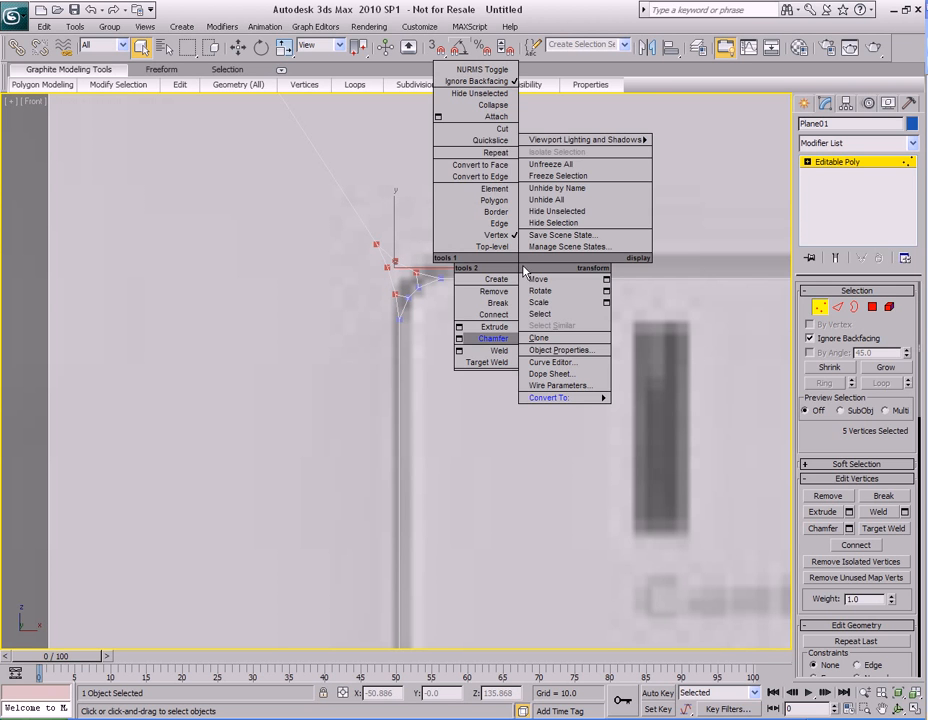
left_click(485, 108)
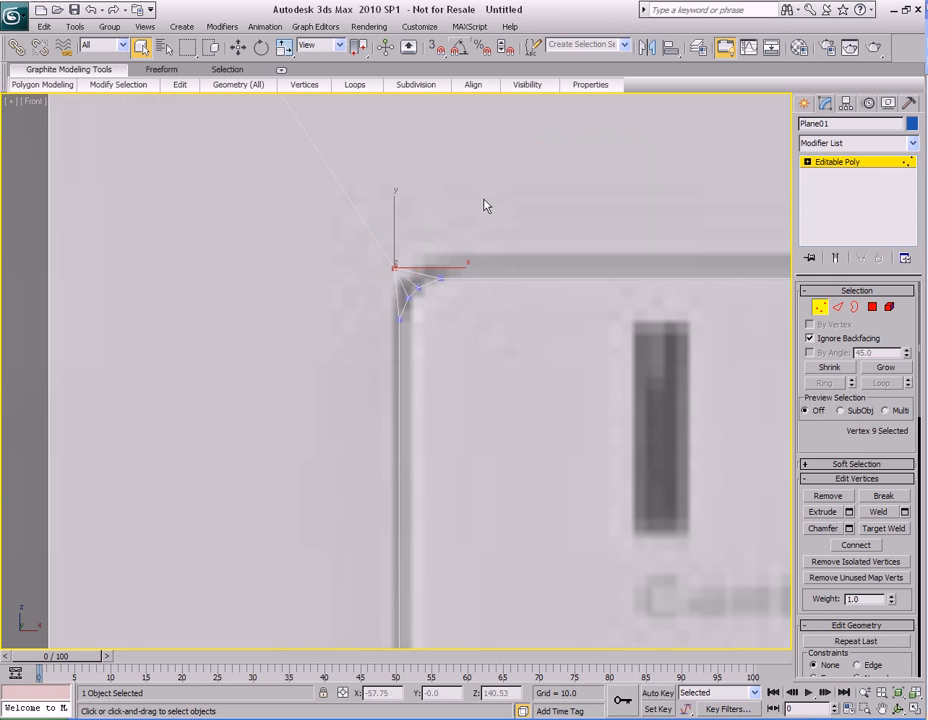
- Collapse the five outer chamfer vertices at the insert's upper-right corner into one
scroll(265, 306, "down", 3)
scroll(335, 316, "up", 6)
middle_click_drag(335, 316, 503, 356)
left_click_drag(427, 182, 520, 264)
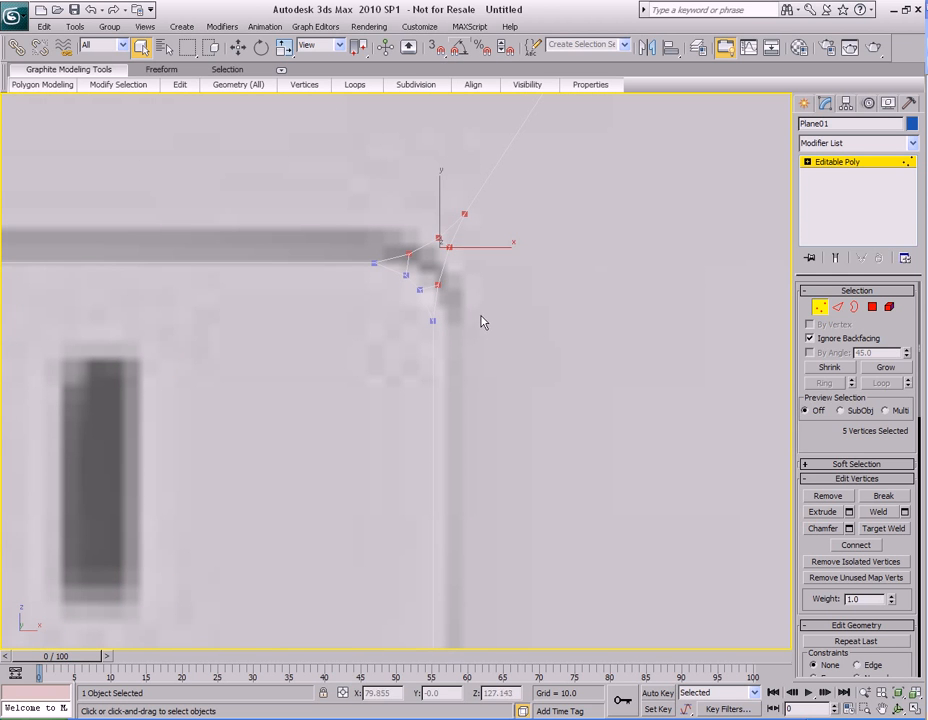
right_click(484, 318)
left_click(453, 303)
- Collapse the outer chamfer vertices at the insert's lower-right corner into one
scroll(467, 345, "down", 4)
middle_click_drag(472, 376, 480, 147)
scroll(478, 200, "down", 2)
middle_click_drag(467, 468, 455, 160)
scroll(440, 437, "up", 3)
middle_click_drag(440, 437, 473, 220)
left_click_drag(622, 246, 529, 298)
middle_click_drag(555, 291, 476, 356)
left_click_drag(471, 273, 417, 332, "ctrl")
right_click(510, 344)
left_click(502, 343)
- Collapse the outer chamfer vertices at the insert's lower-left corner into one
middle_click_drag(337, 354, 559, 364)
scroll(559, 364, "down", 3)
middle_click_drag(147, 346, 494, 347)
middle_click_drag(239, 363, 323, 325)
scroll(323, 325, "up", 1)
left_click_drag(358, 302, 443, 336)
middle_click_drag(397, 282, 354, 320)
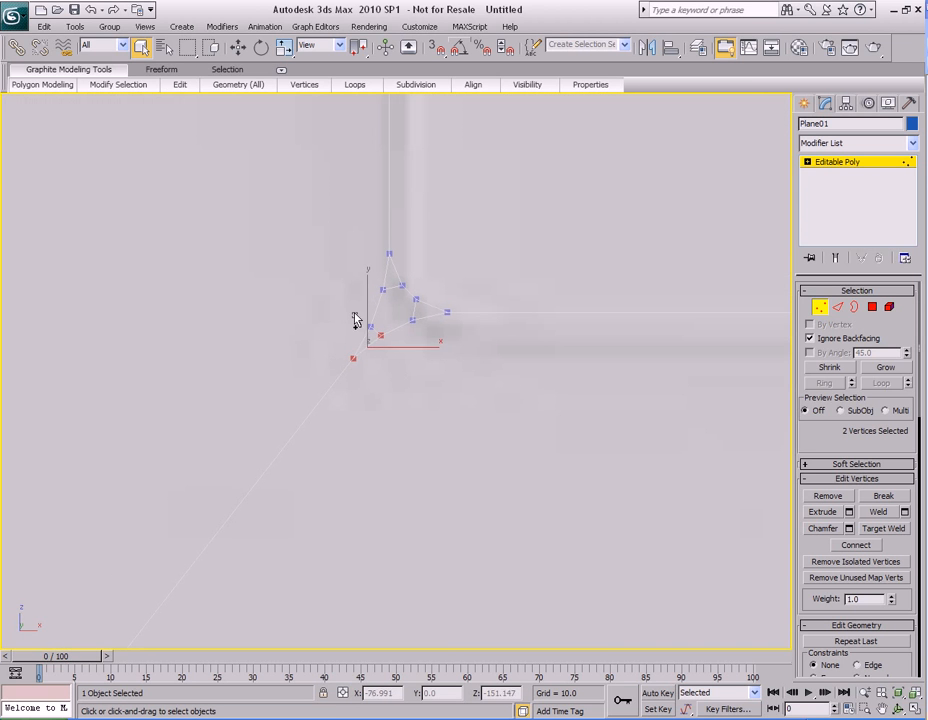
left_click_drag(362, 286, 430, 332, "ctrl")
right_click(495, 363)
left_click(487, 202)
- Select the rounded insert polygon and inset it slightly to form a thin border matching the groove in the image
scroll(441, 352, "down", 8)
scroll(456, 325, "up", 4)
scroll(459, 348, "up", 1)
middle_click_drag(459, 348, 426, 279)
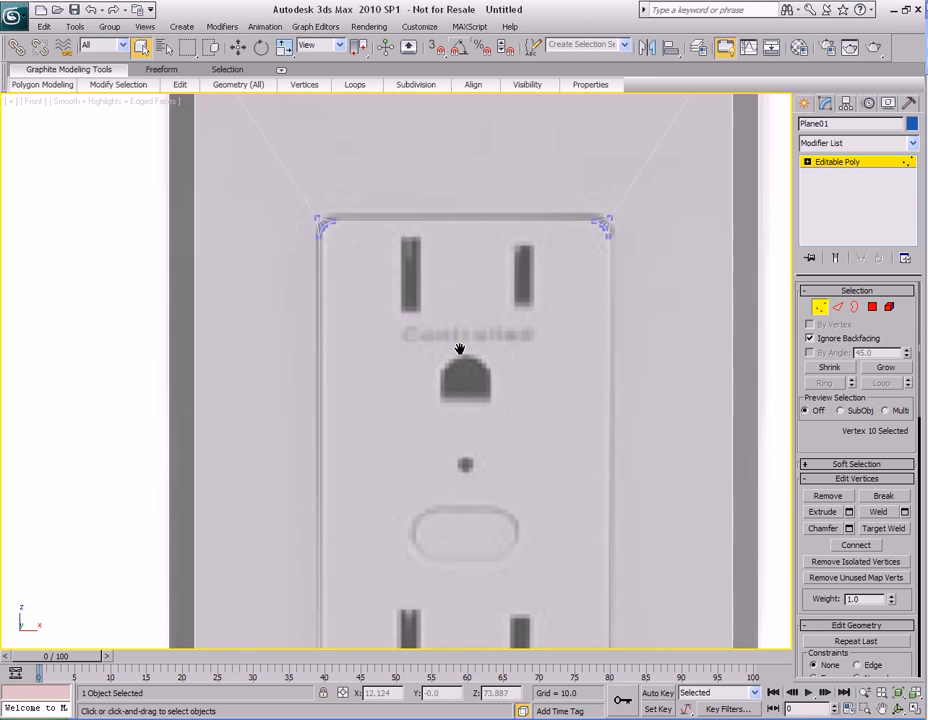
key("4")
scroll(431, 304, "down", 2)
left_click(431, 305)
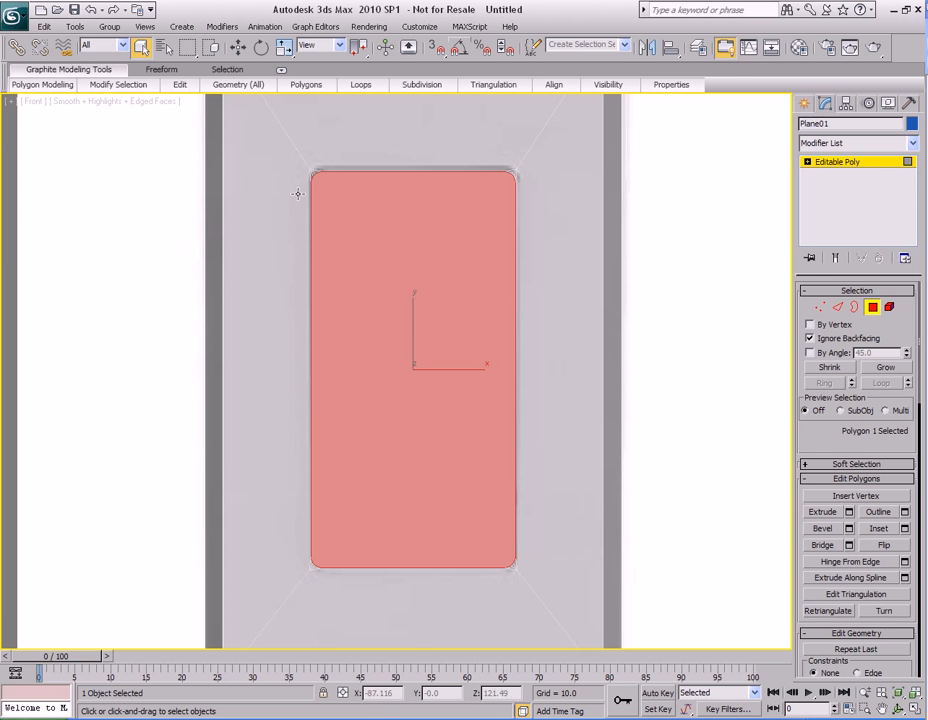
scroll(451, 325, "up", 3)
middle_click_drag(451, 325, 451, 333)
scroll(451, 333, "down", 3)
right_click(450, 305)
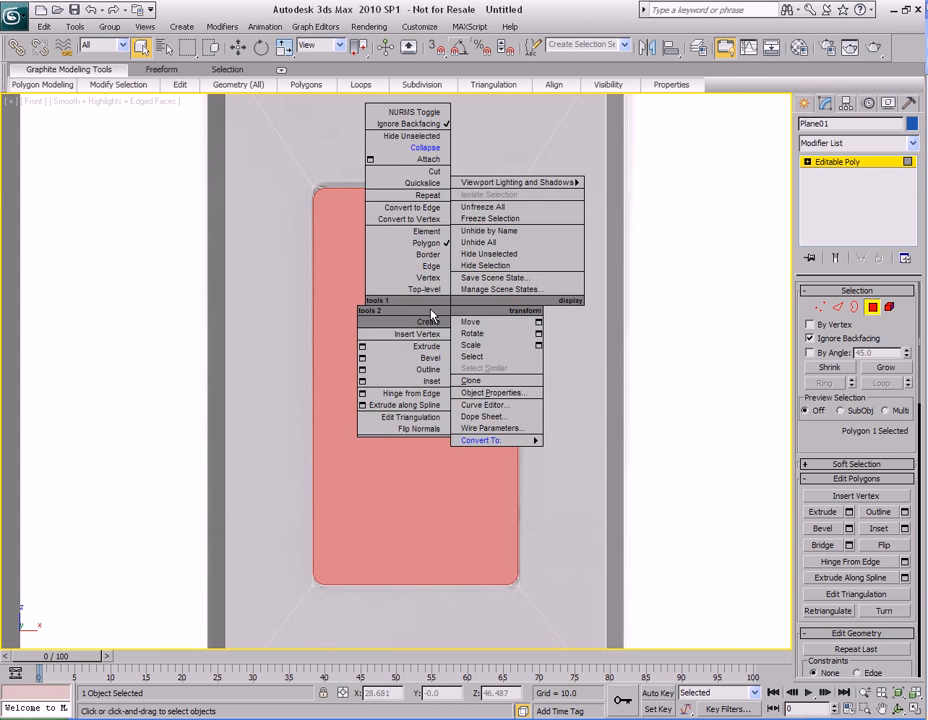
left_click(415, 383)
left_click_drag(431, 315, 432, 317)
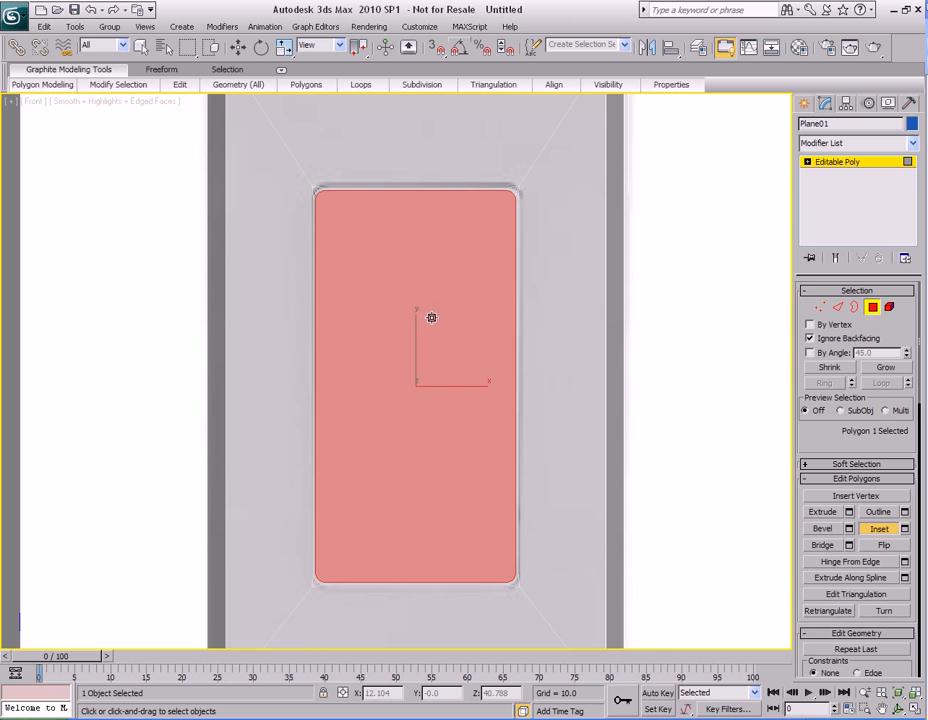
right_click(431, 265)
- Examine the thin inset border along the insert's edges and corners against the groove in the image
scroll(388, 264, "up", 4)
middle_click_drag(386, 264, 458, 375)
middle_click_drag(380, 279, 387, 318)
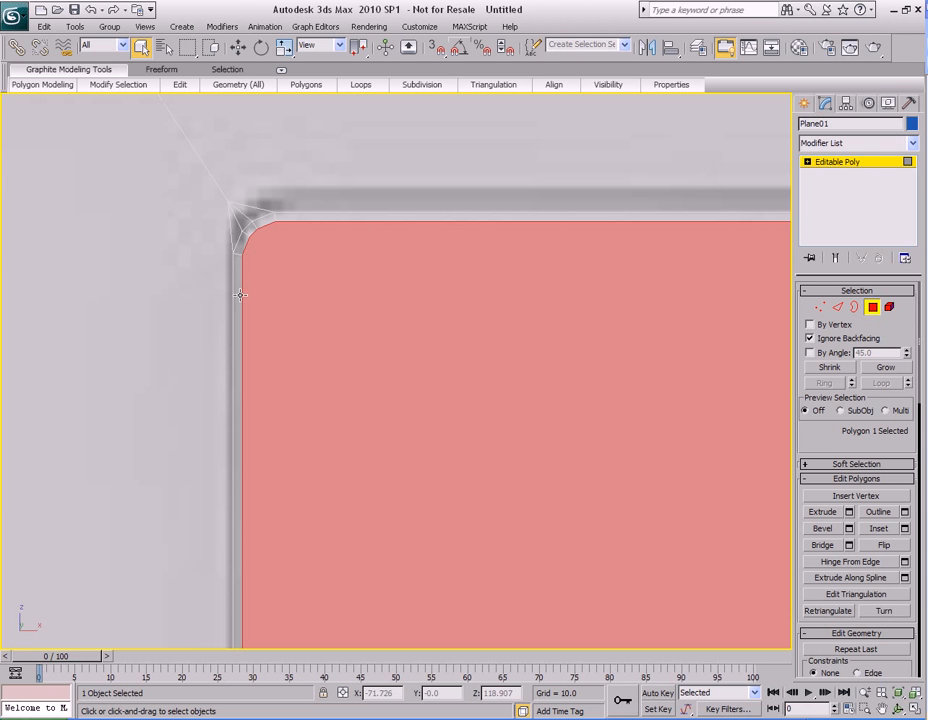
scroll(300, 290, "up", 2)
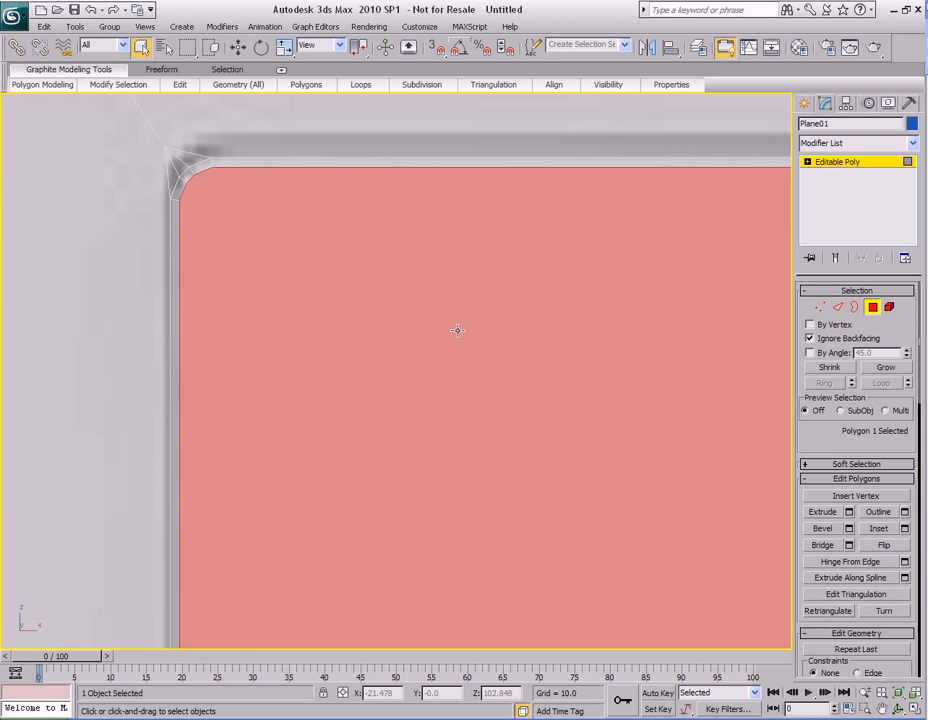
scroll(406, 249, "down", 2)
middle_click_drag(506, 452, 427, 389)
scroll(427, 389, "down", 2)
middle_click_drag(488, 488, 507, 524)
middle_click_drag(407, 383, 383, 412)
scroll(439, 451, "up", 2)
middle_click_drag(439, 451, 439, 421)
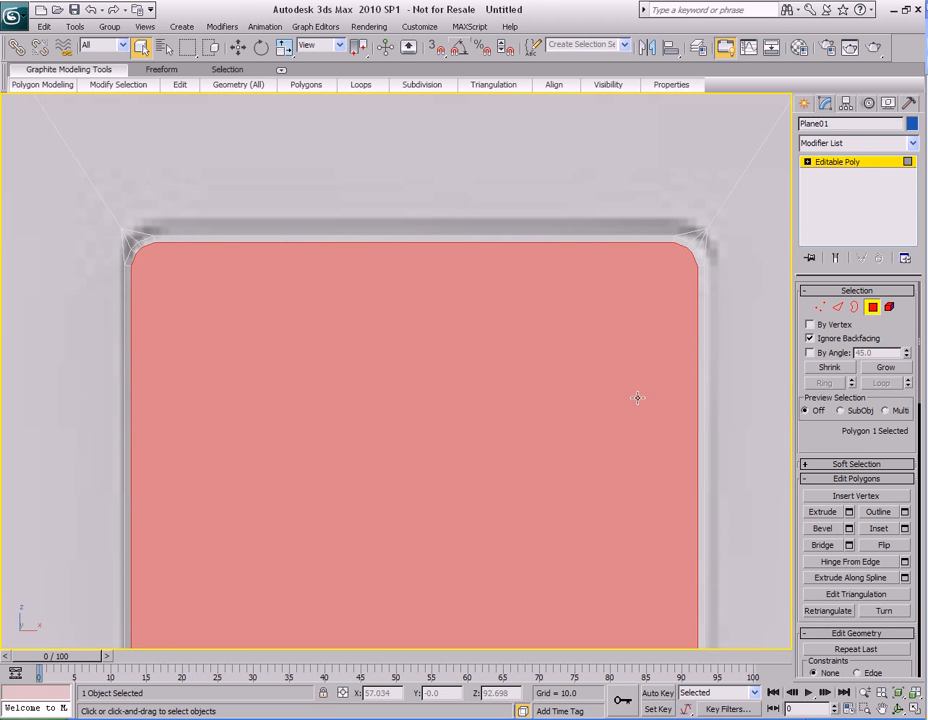
- Grow the polygon selection by one ring and deselect the large centre polygon, keeping only the thin border polygons
left_click(873, 372)
scroll(598, 346, "down", 2)
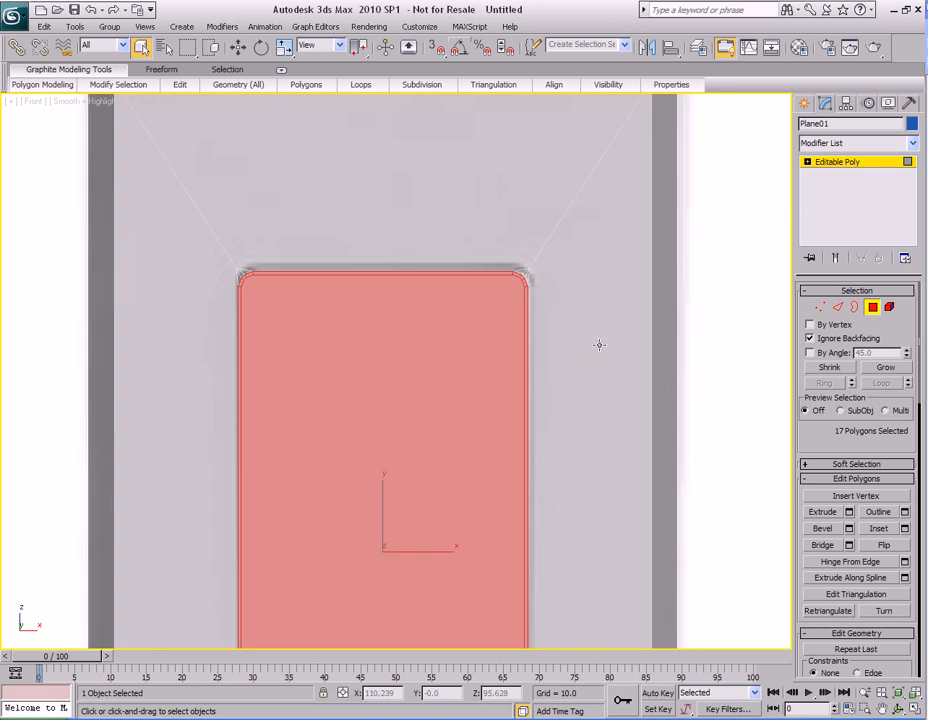
middle_click_drag(566, 445, 600, 335)
left_click(434, 361, "alt")
middle_click_drag(502, 420, 540, 360)
scroll(508, 340, "down", 2)
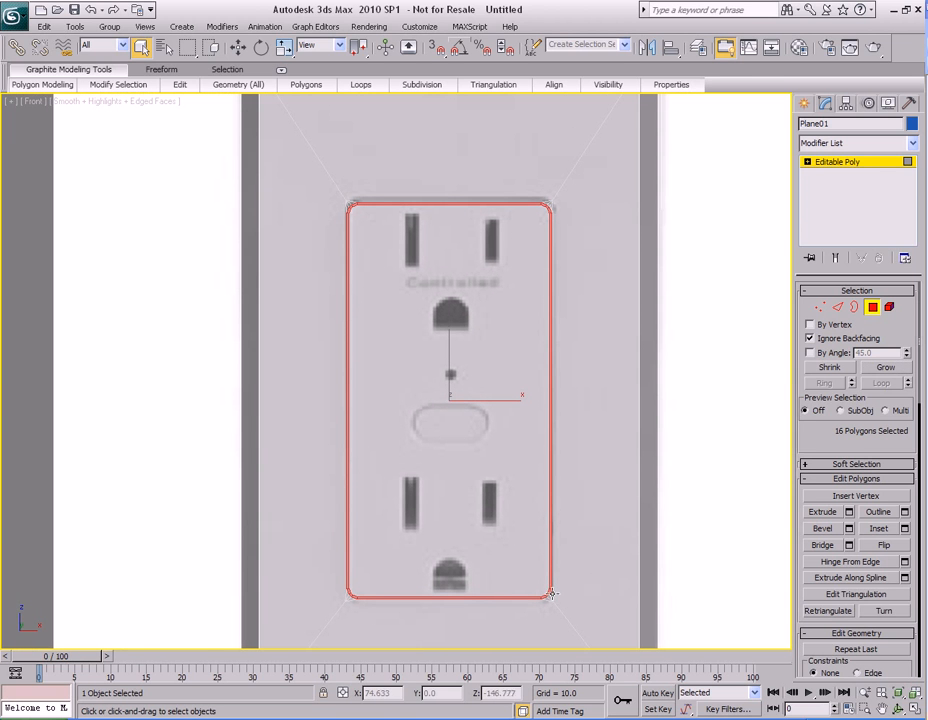
mouse_move(438, 401)
middle_mouse_down()
mouse_move(445, 446)
mouse_move(439, 416)
middle_mouse_up()
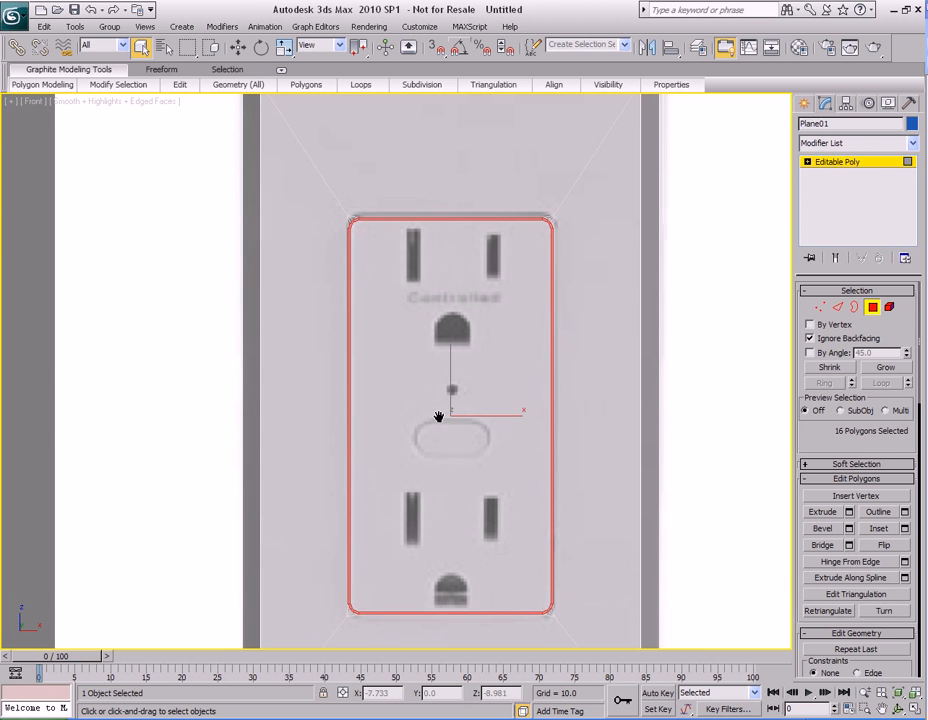
- Set up a group extrusion of the thin border polygons in the maximized Perspective viewport with a height of -15.447
key("alt+w")
right_click(596, 531)
key("alt+w")
middle_click_drag(499, 418, 451, 408, "alt")
scroll(516, 441, "up", 4)
scroll(462, 435, "up", 2)
scroll(462, 429, "down", 2)
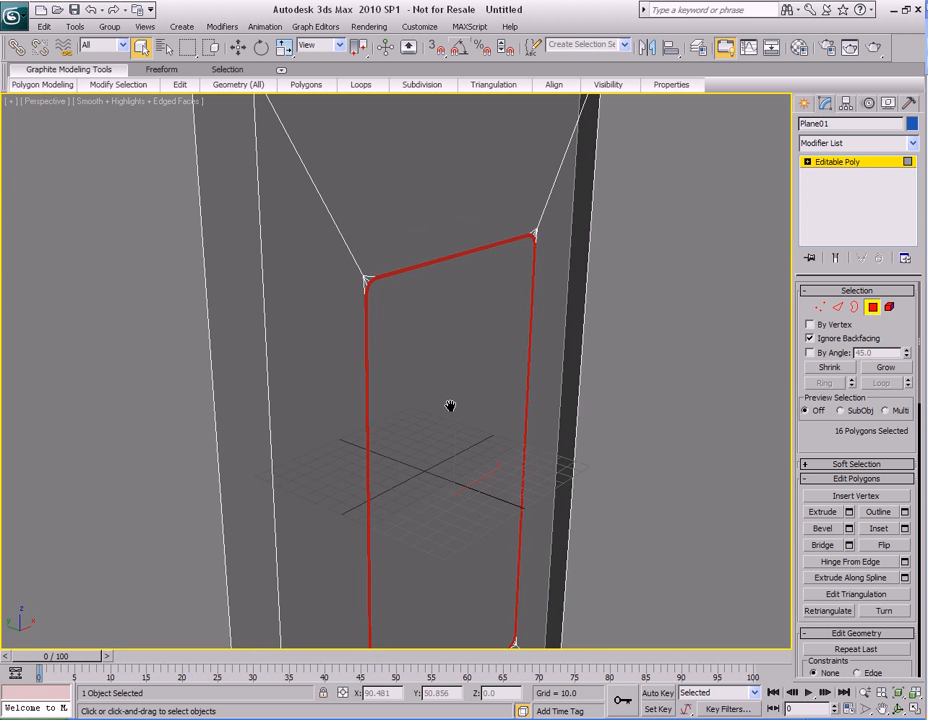
middle_click_drag(418, 253, 444, 314, "alt")
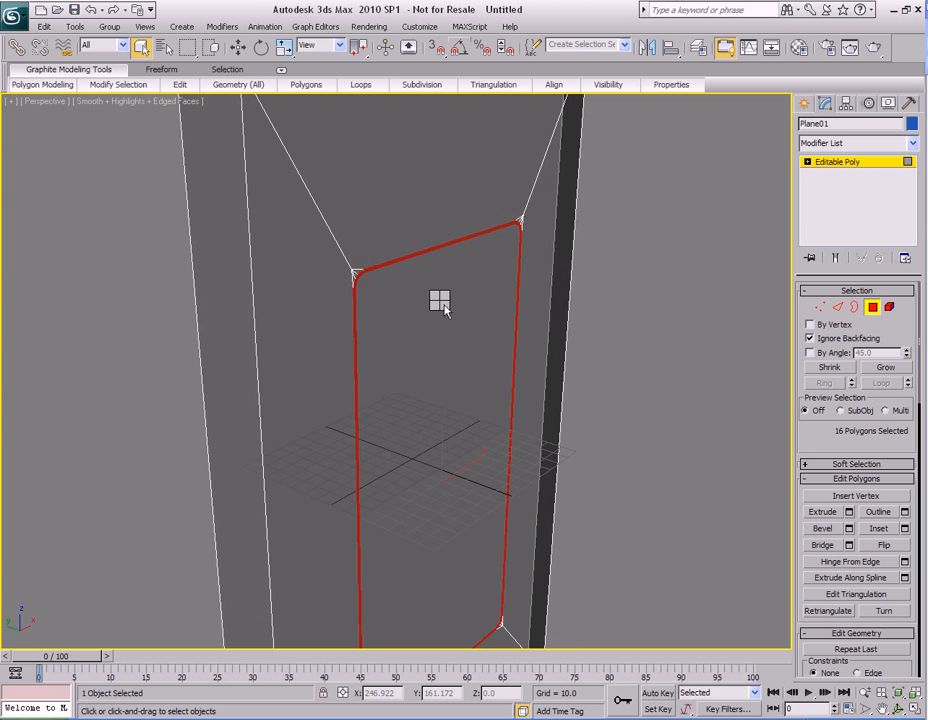
right_click(442, 302)
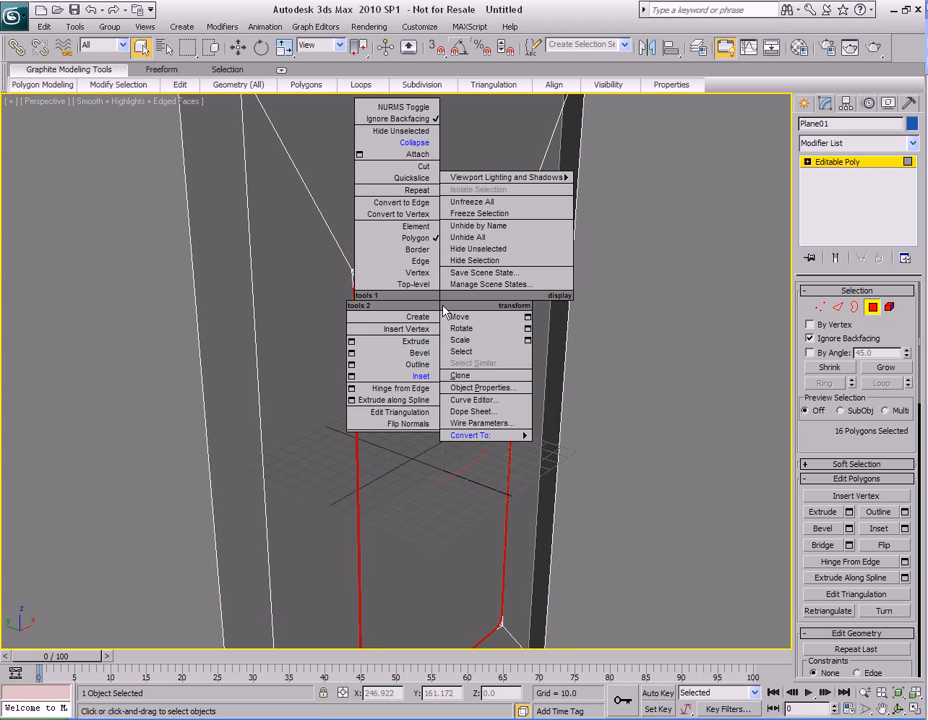
left_click(352, 342)
left_click_drag(478, 315, 727, 312)
middle_click_drag(450, 345, 484, 352, "alt")
left_click_drag(781, 352, 781, 420)
left_click_drag(785, 356, 771, 468)
middle_click_drag(468, 358, 500, 351, "alt")
left_click_drag(781, 348, 772, 463)
middle_click_drag(496, 357, 627, 363, "alt")
mouse_move(781, 348)
left_mouse_down()
mouse_move(787, 381)
mouse_move(786, 361)
left_mouse_up()
middle_click_drag(445, 331, 464, 323, "alt")
- Render the Perspective view to check the groove around the insert, and close the rendered frame
key("shift+q")
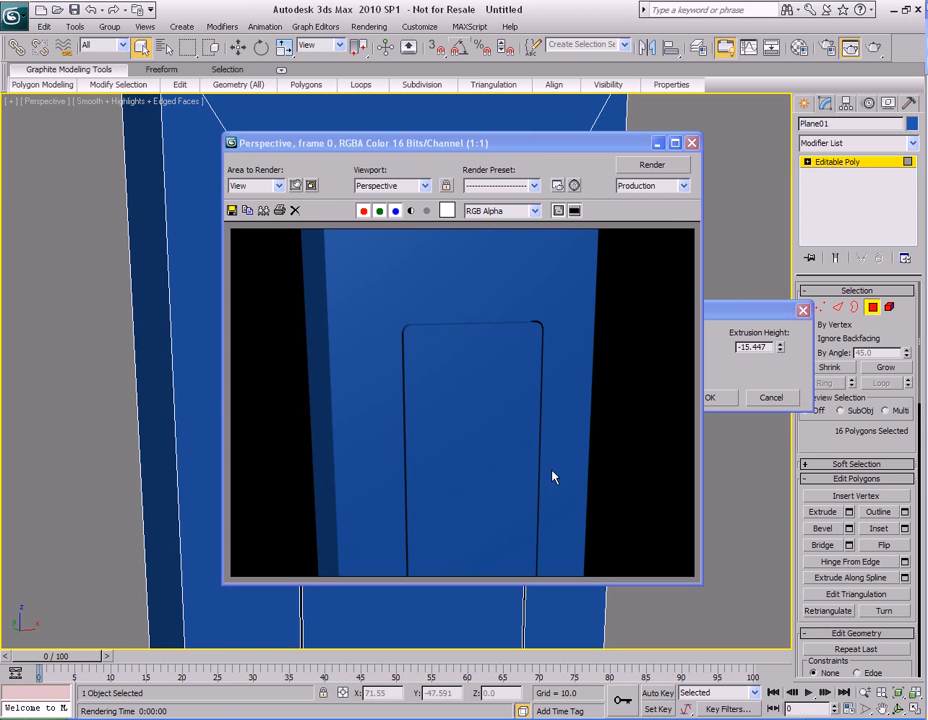
left_click(692, 143)
middle_click_drag(562, 377, 525, 295, "alt")
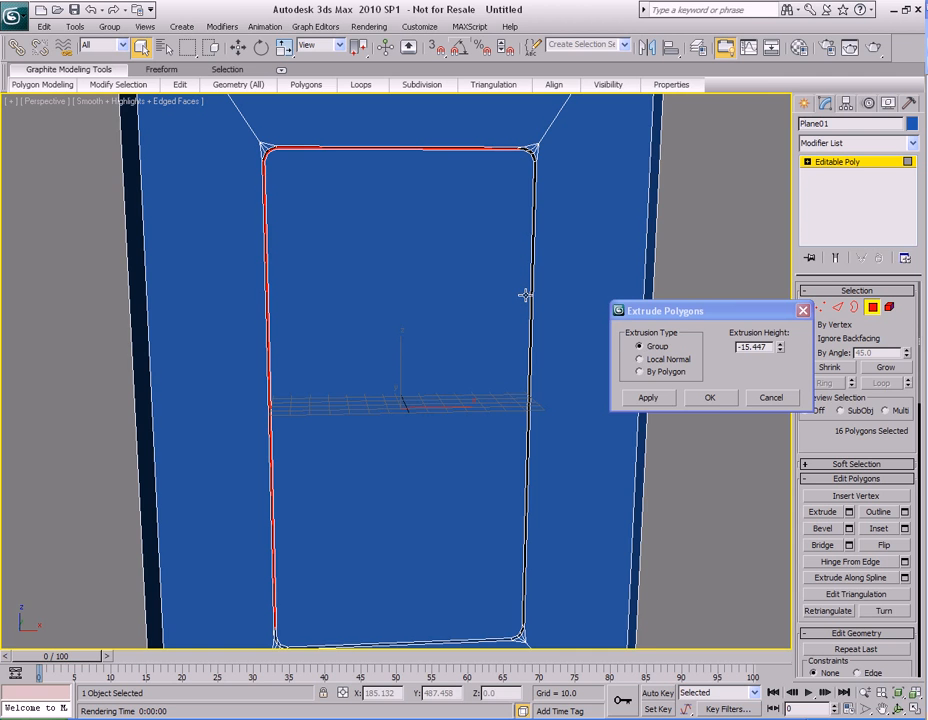
- Return to the maximized Front viewport, make the object see-through, and accept the groove extrusion
key("alt+w")
right_click(576, 307)
key("alt+w")
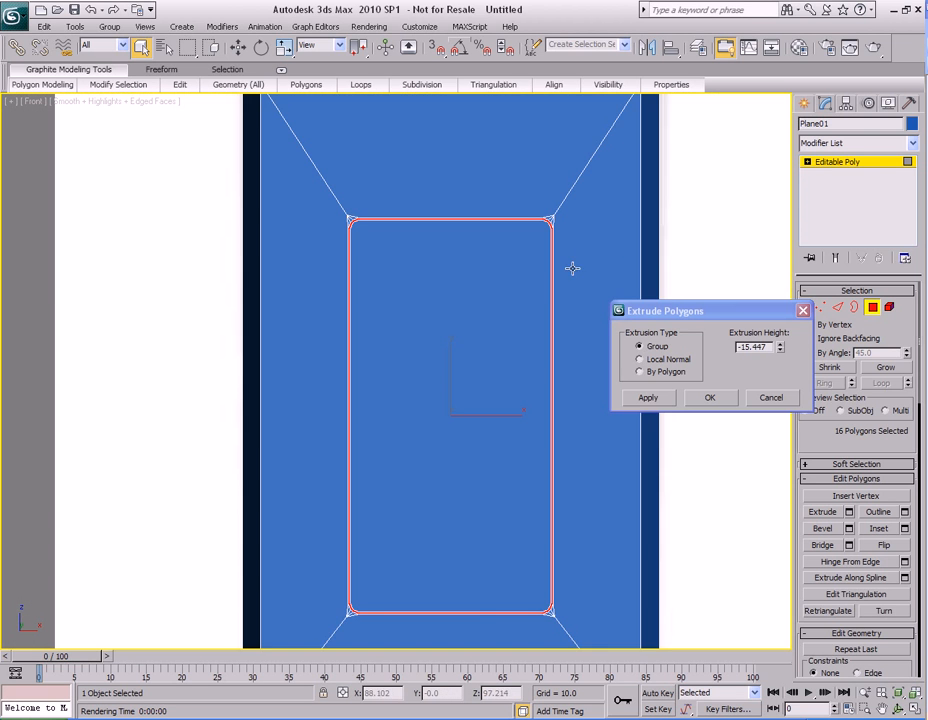
key("alt+x")
left_click(710, 397)
middle_click_drag(553, 317, 572, 320)
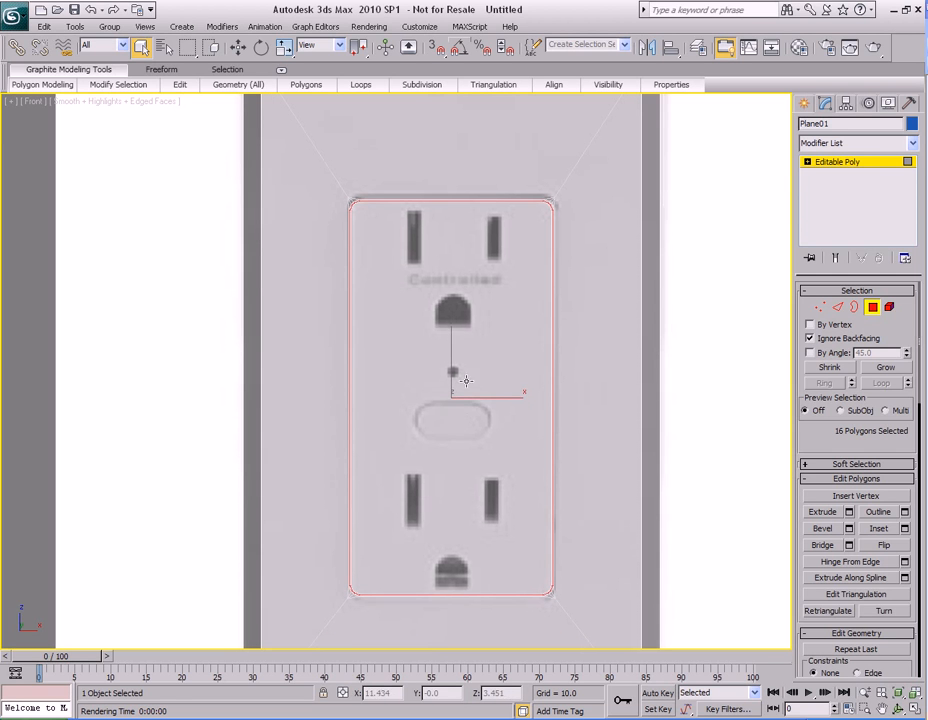
- Tessellate the large centre polygon of the insert with type Edge and tension 0.0, after comparing it with type Face
left_click(462, 341)
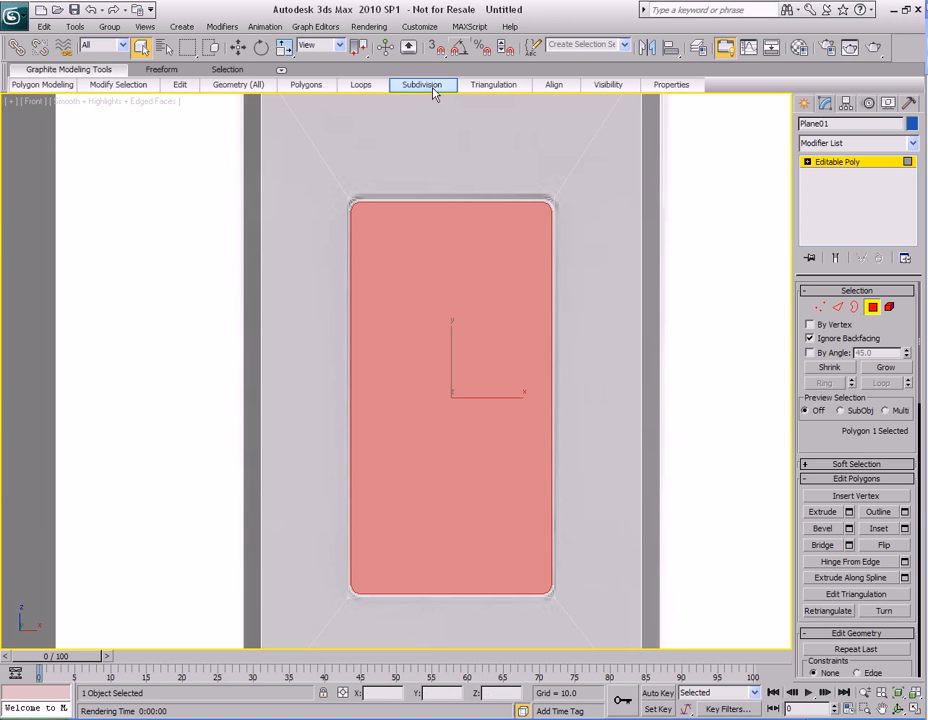
mouse_move(433, 89)
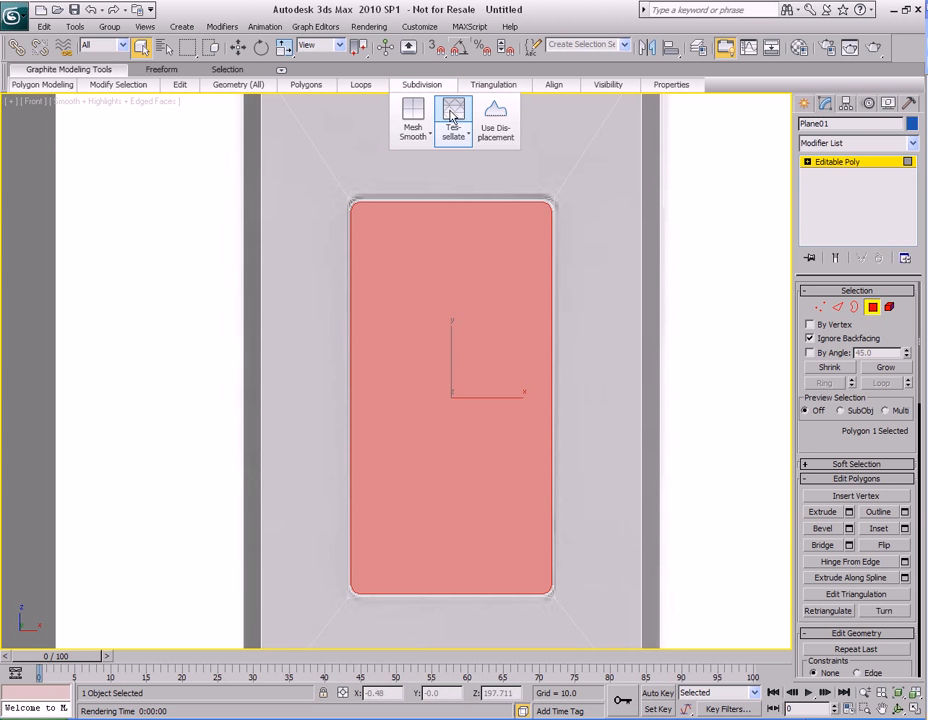
left_click(455, 113, "shift")
left_click_drag(452, 322, 686, 218)
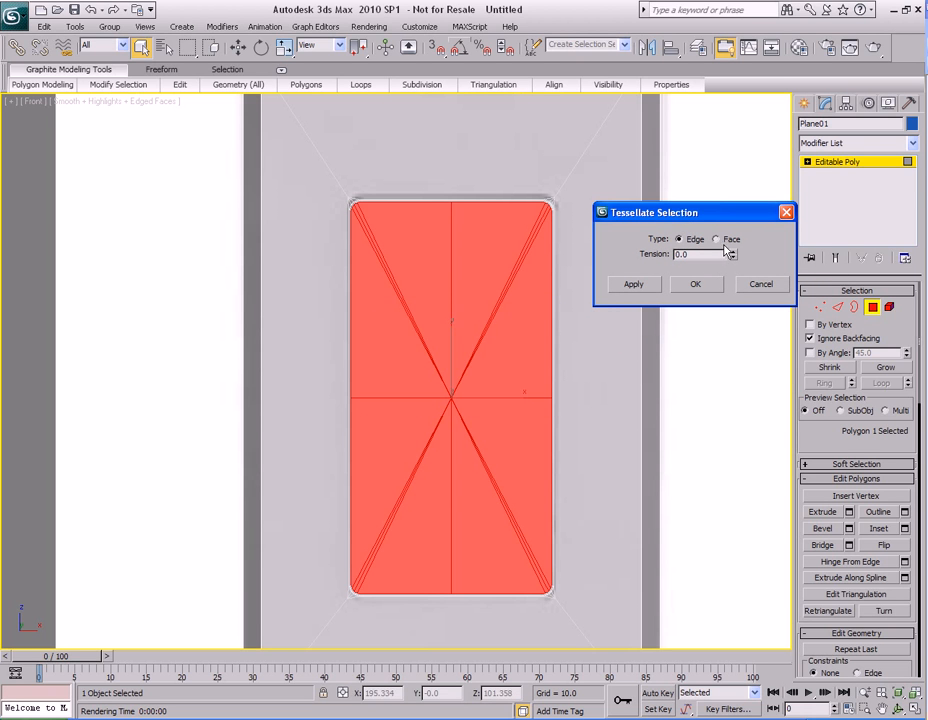
left_click(716, 240)
left_click(680, 240)
left_click(716, 240)
left_click(692, 241)
left_click(696, 285)
middle_click_drag(571, 296, 581, 311)
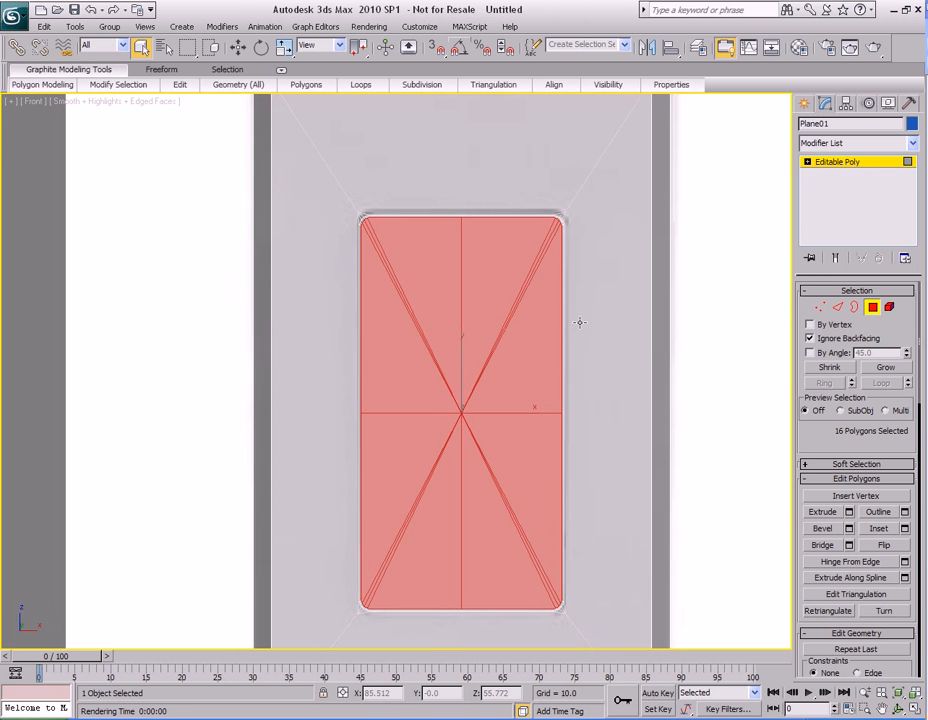
scroll(580, 321, "up", 4)
scroll(539, 322, "down", 2)
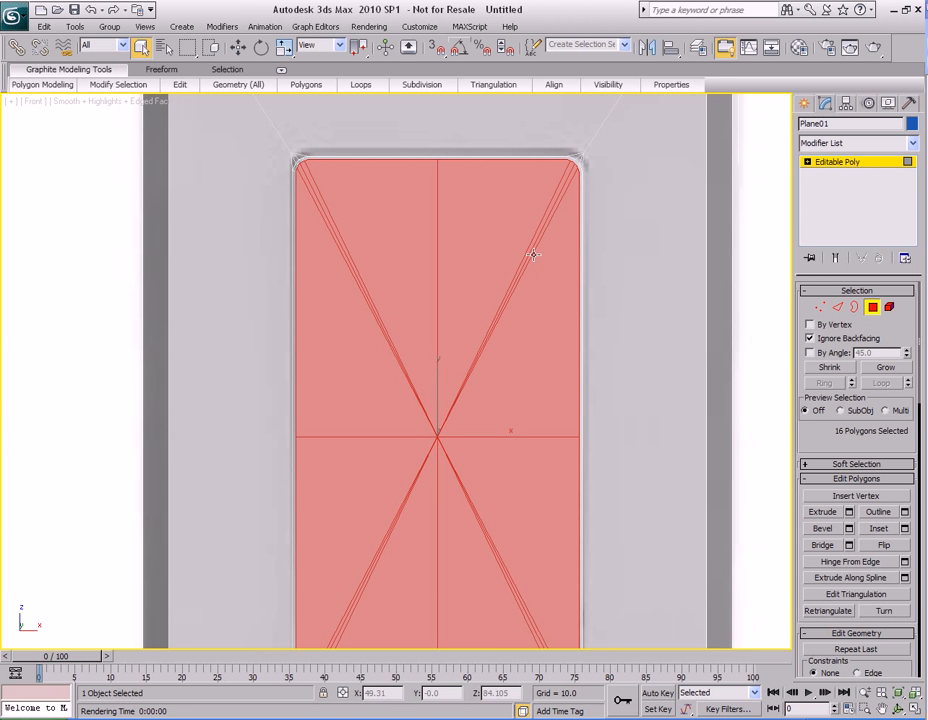
- Remove the twelve diagonal edges radiating from the insert's centre, leaving only its vertical and horizontal dividing edges
key("2")
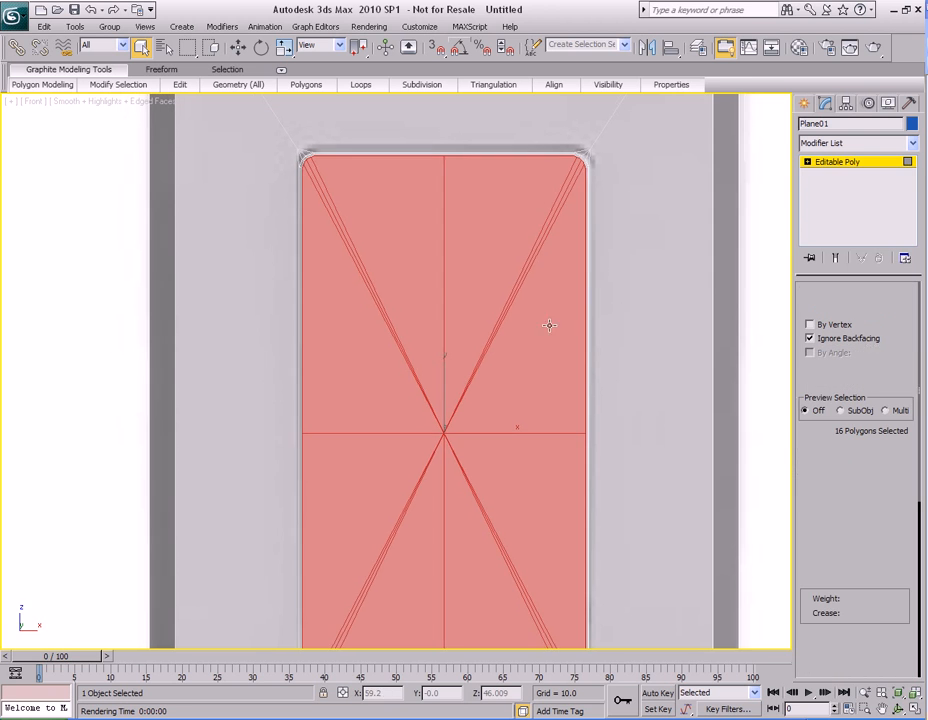
left_click_drag(499, 254, 548, 321)
left_click_drag(398, 268, 358, 323, "ctrl")
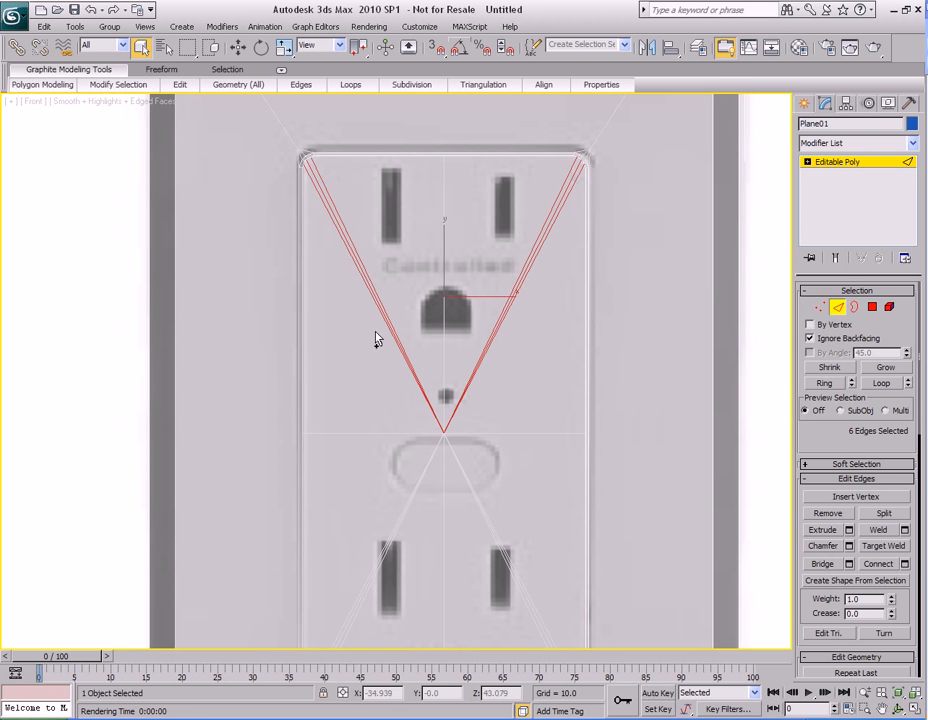
left_click_drag(470, 495, 489, 551, "ctrl")
left_click_drag(420, 557, 421, 557, "ctrl")
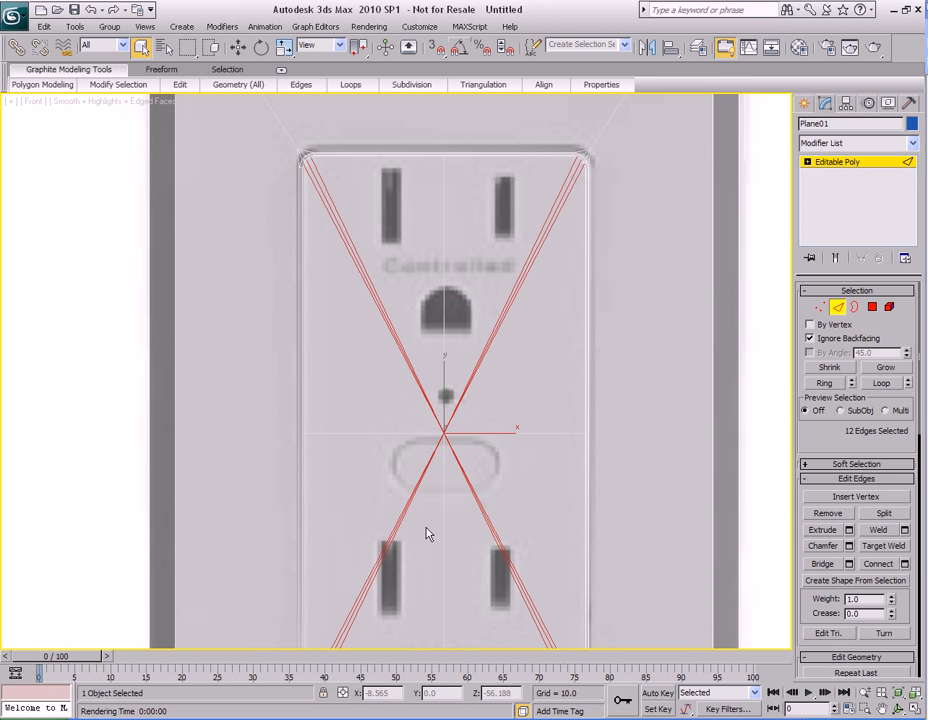
key("BackSpace")
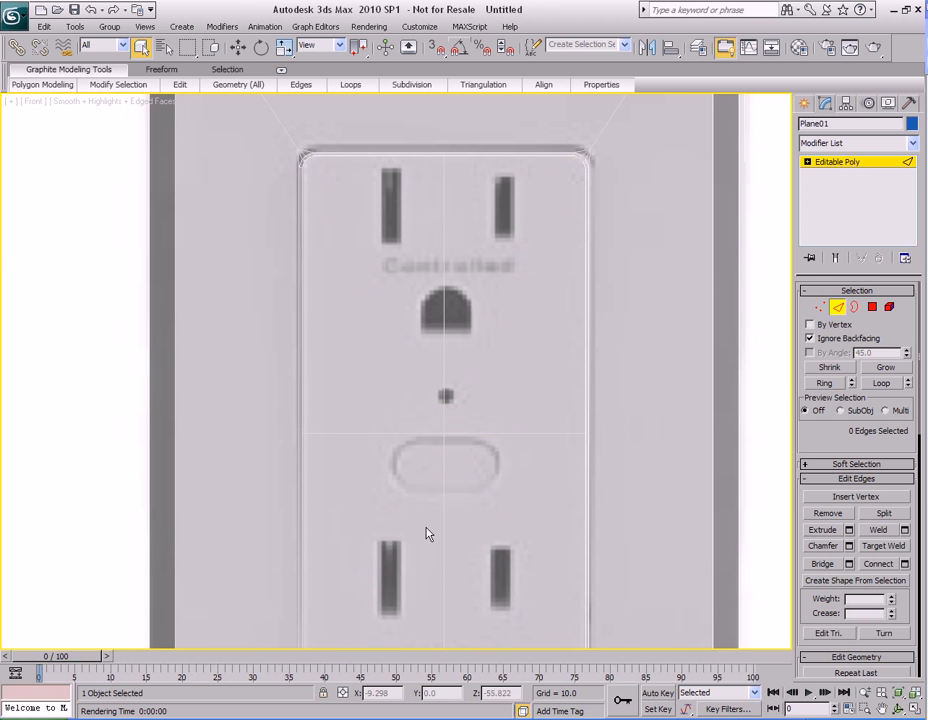
- Inspect the simplified insert in the Perspective viewport, and return to the maximized Front viewport with the object see-through
scroll(493, 341, "down", 2)
key("alt+w")
left_click(555, 468)
key("alt+w")
middle_click_drag(555, 469, 457, 388, "alt")
key("alt+w")
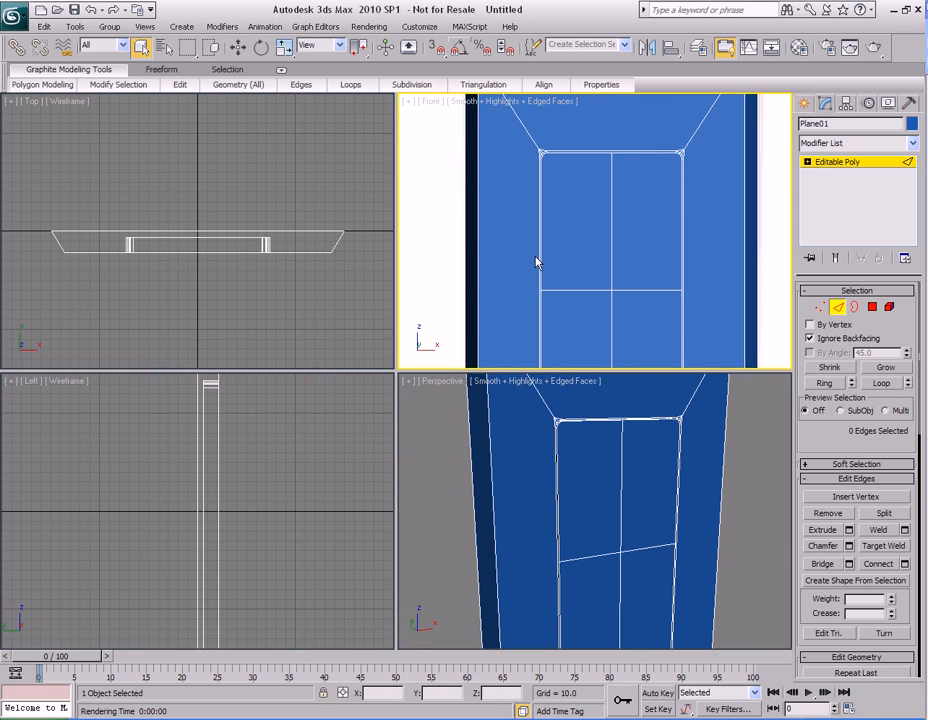
right_click(534, 263)
key("alt+w")
key("alt+x")
middle_click_drag(475, 371, 477, 367)
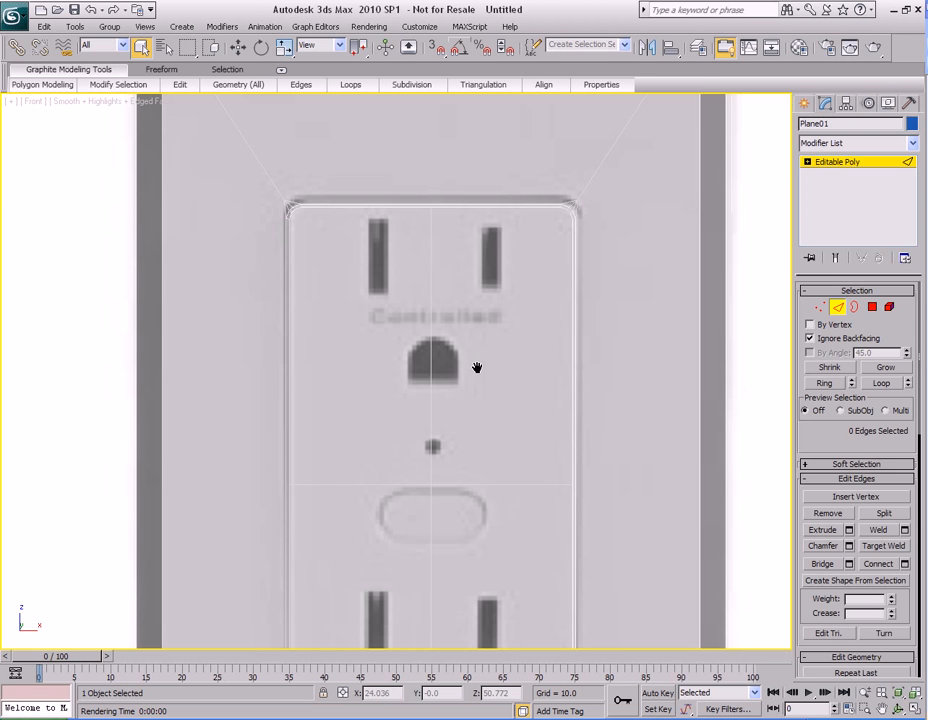
- Inset the two upper polygons of the insert with type By Polygon and an amount of 30.983
key("4")
left_click(375, 316)
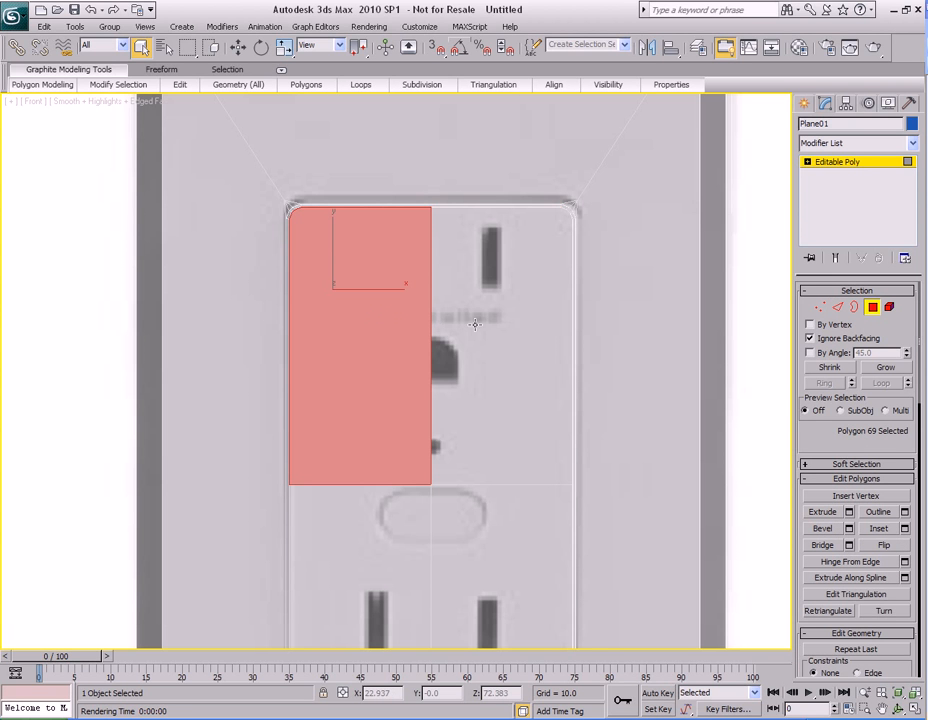
left_click(475, 324, "ctrl")
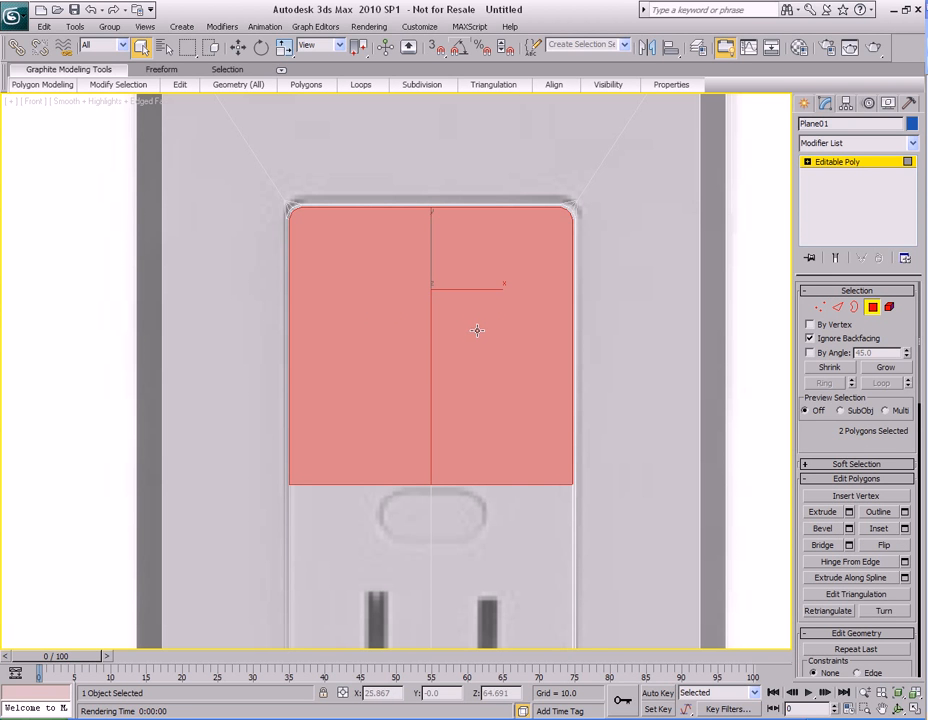
right_click(495, 324)
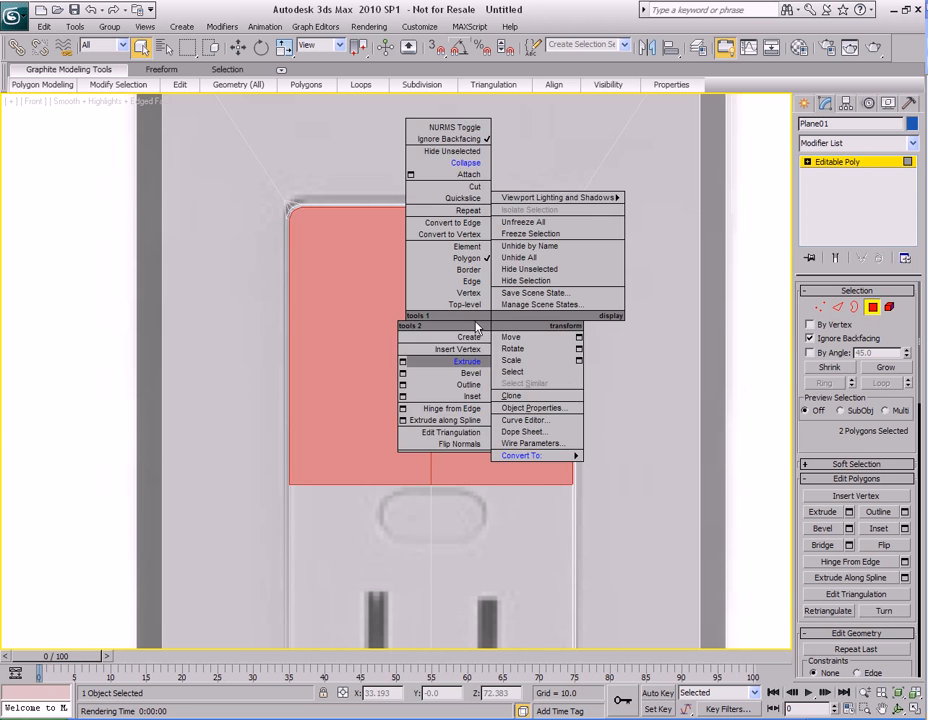
left_click(401, 396)
left_click_drag(468, 319, 605, 302)
left_click_drag(684, 342, 662, 615)
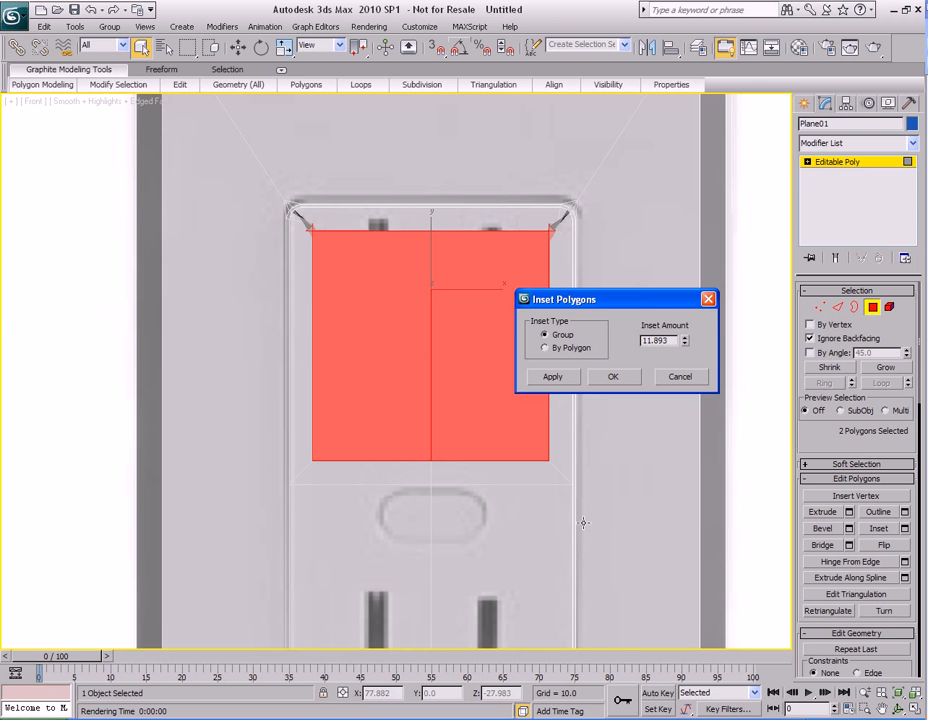
left_click(546, 348)
left_click_drag(685, 342, 667, 292)
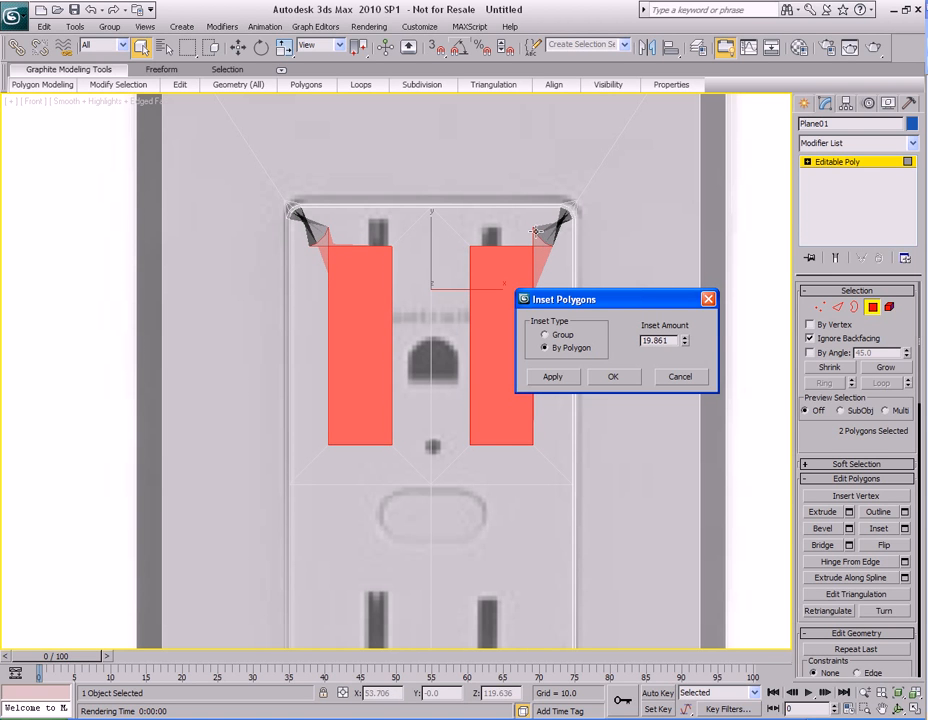
left_click_drag(685, 341, 664, 309)
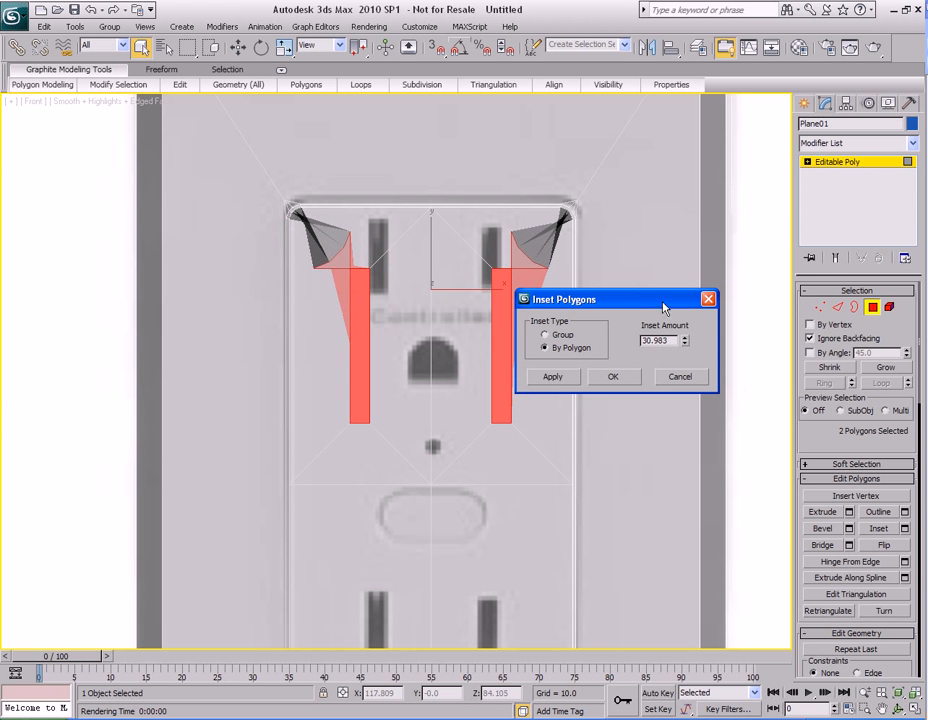
left_click(615, 379)
- Collapse the four overlapping inset vertices near the insert's upper-right corner into a single vertex
scroll(535, 348, "up", 4)
key("1")
scroll(562, 328, "down", 1)
scroll(550, 328, "up", 1)
scroll(515, 178, "down", 2)
middle_click_drag(515, 178, 500, 229)
left_click_drag(463, 212, 557, 336)
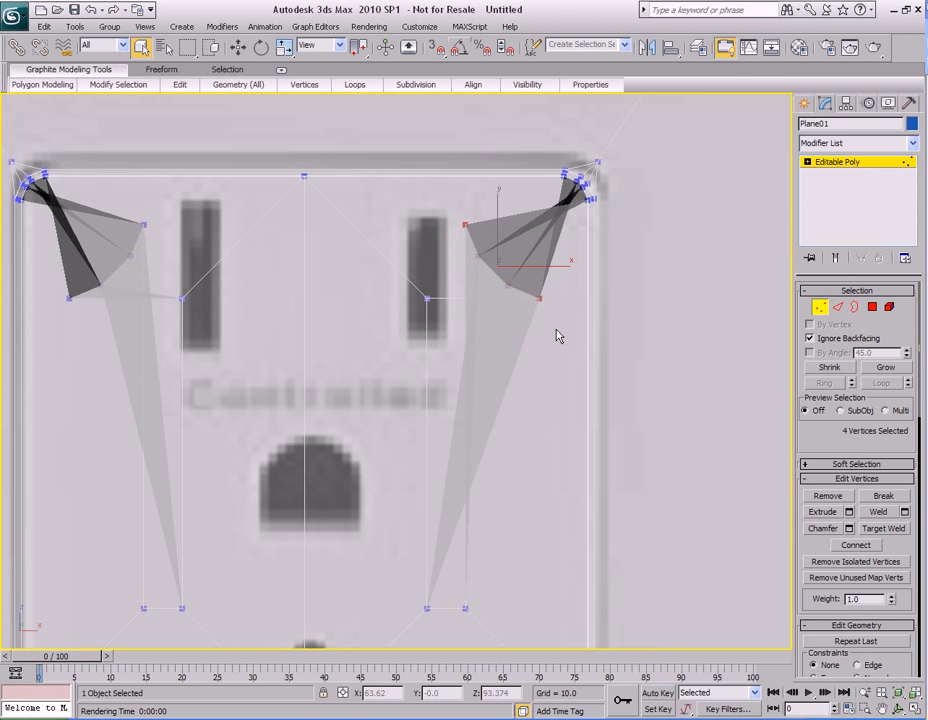
right_click(516, 323)
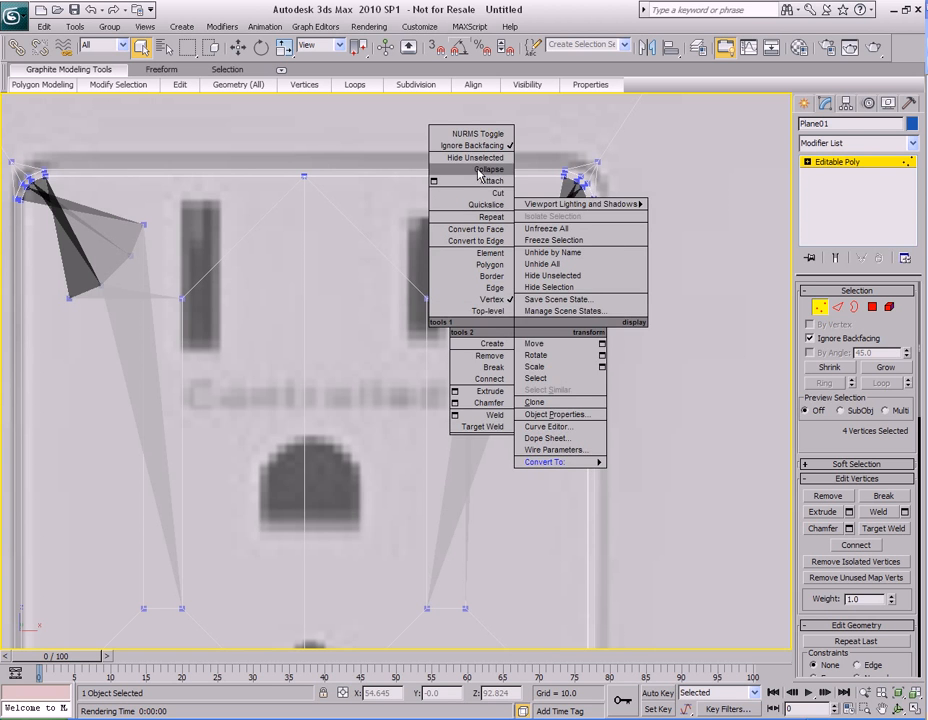
left_click(487, 110)
- Collapse the four overlapping inset vertices near the insert's upper-left corner into a single vertex
middle_click_drag(505, 304, 551, 352)
left_click_drag(351, 197, 248, 340)
right_click(483, 291)
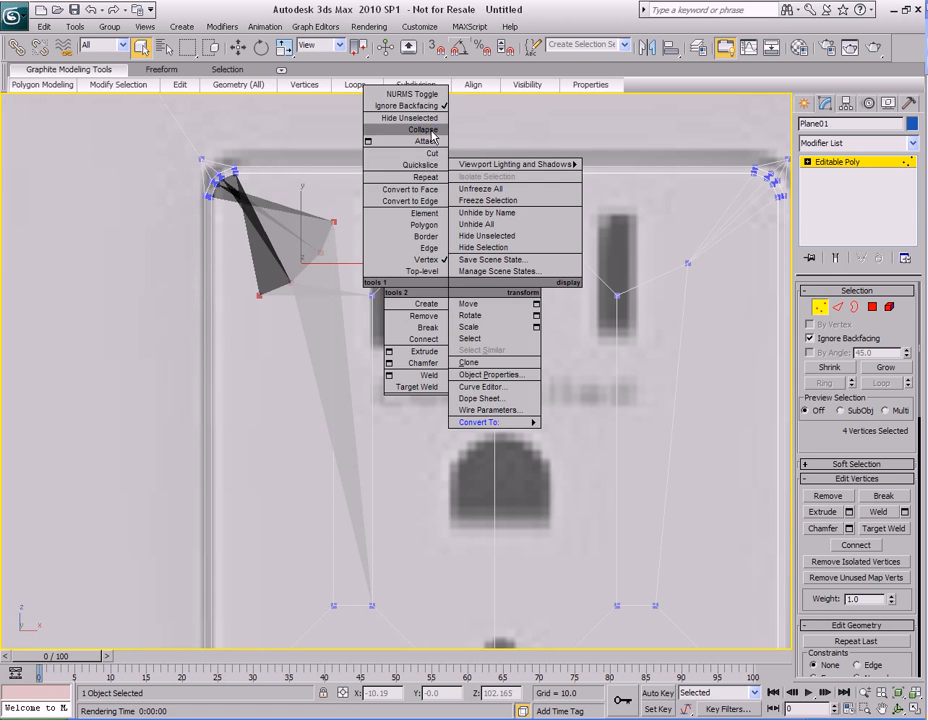
left_click(440, 73)
middle_click_drag(555, 443, 460, 388)
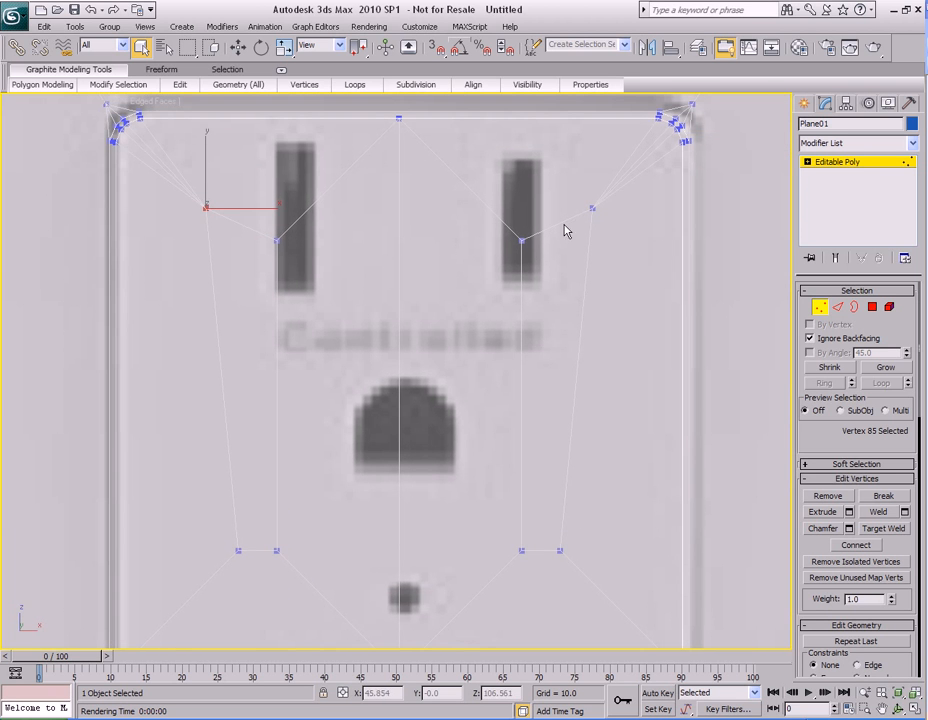
- Make the object opaque and align the four top vertices of both inset polygons along Y
middle_click_drag(507, 352, 516, 371)
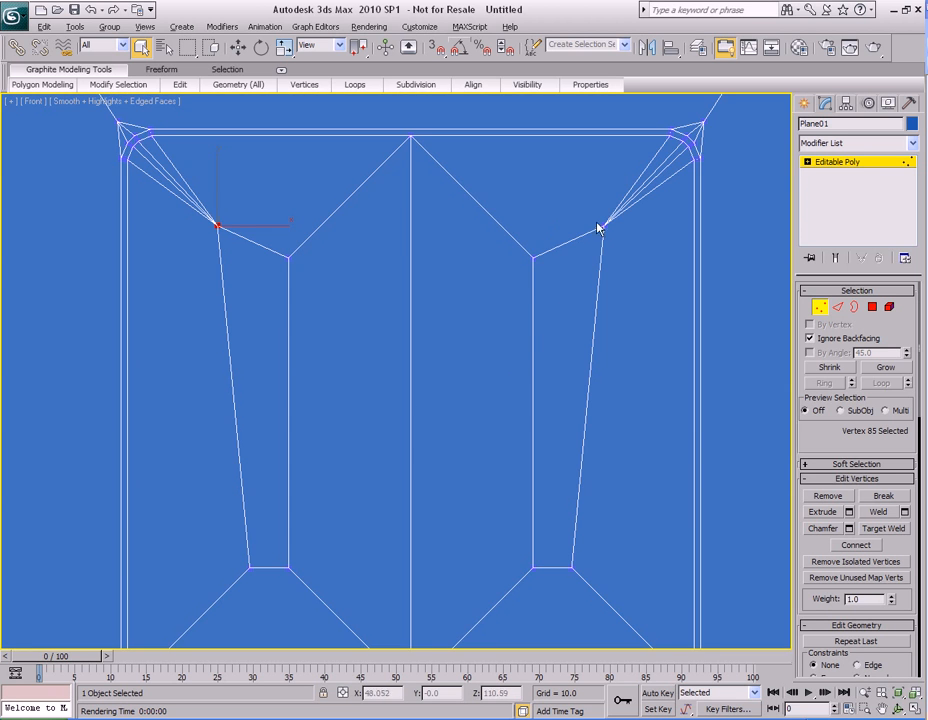
scroll(555, 336, "down", 4)
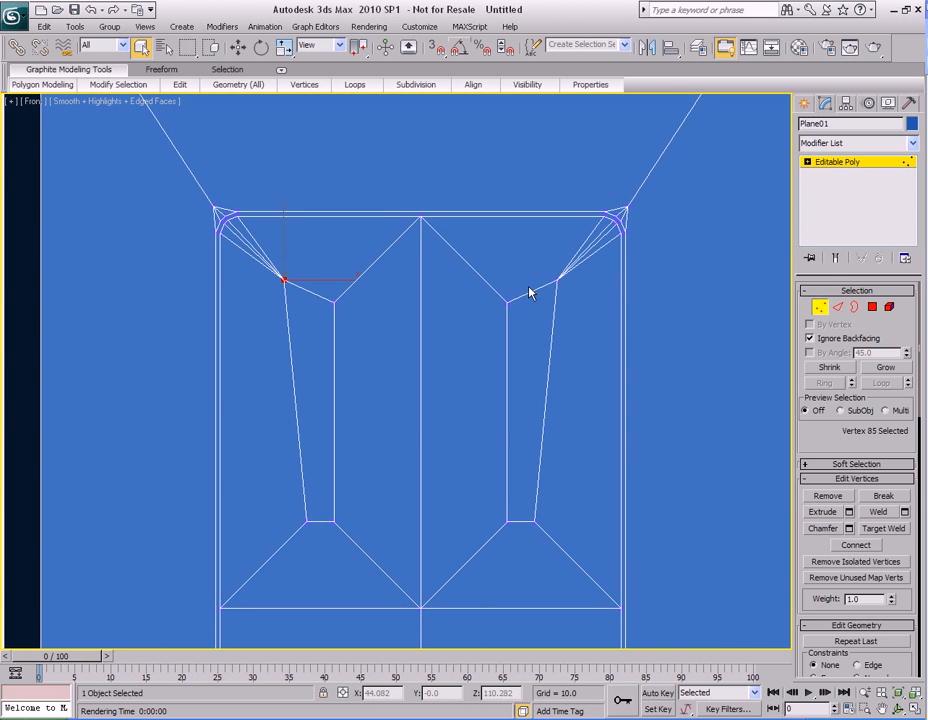
left_click_drag(485, 242, 578, 318)
middle_click_drag(530, 365, 536, 352)
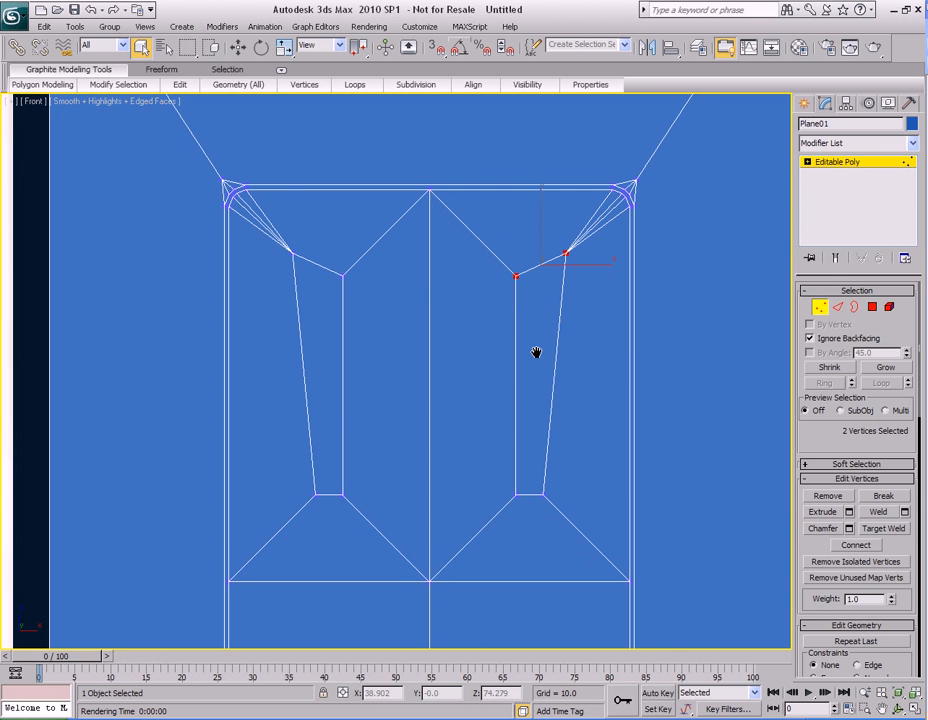
left_click_drag(282, 244, 348, 294, "ctrl")
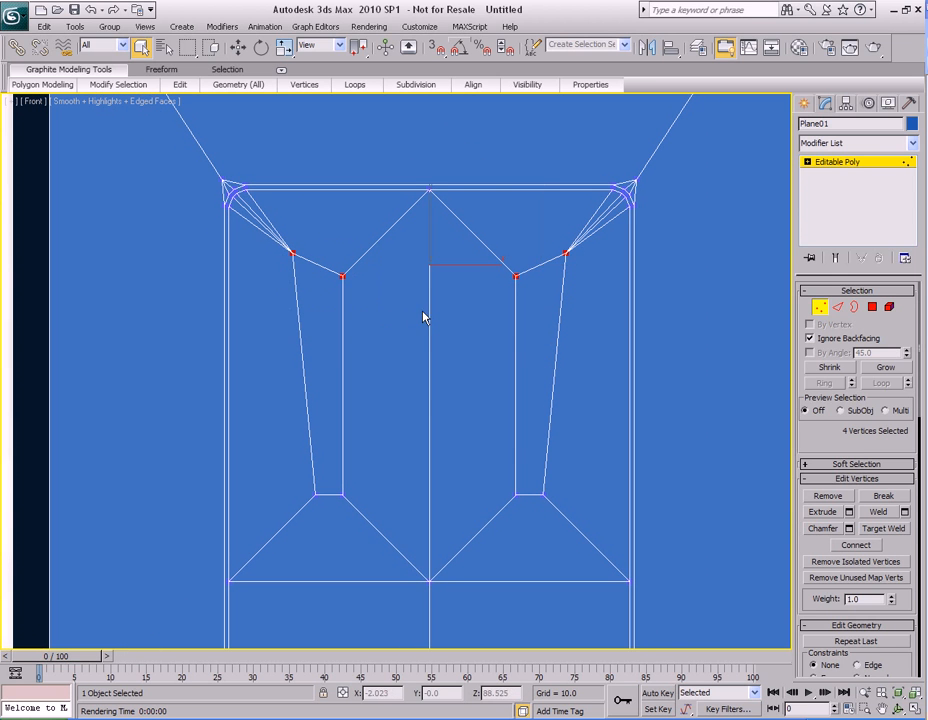
mouse_move(473, 86)
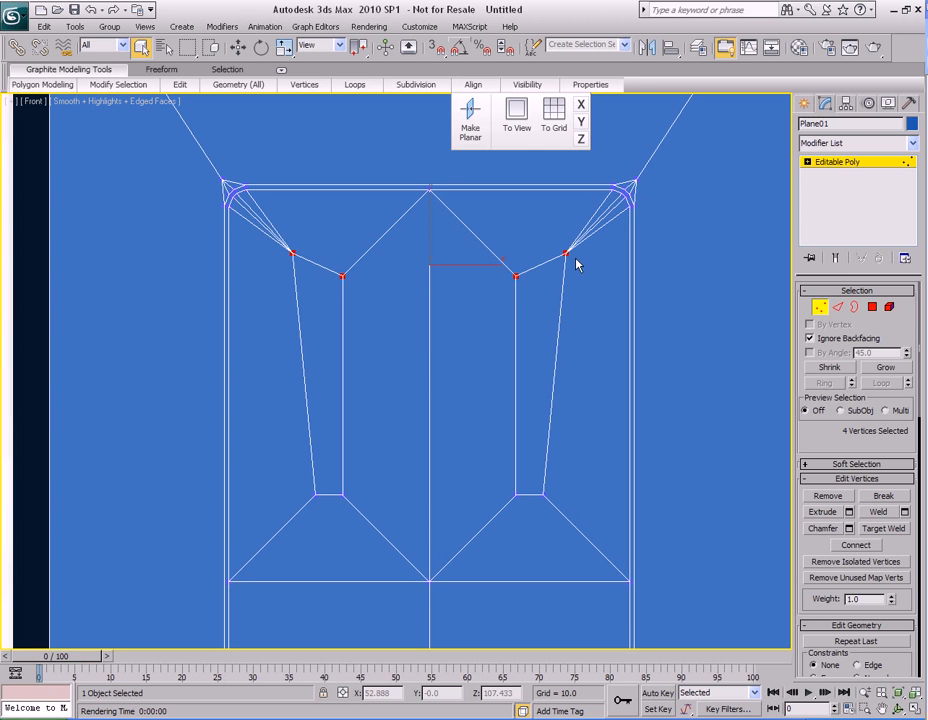
left_click(581, 121)
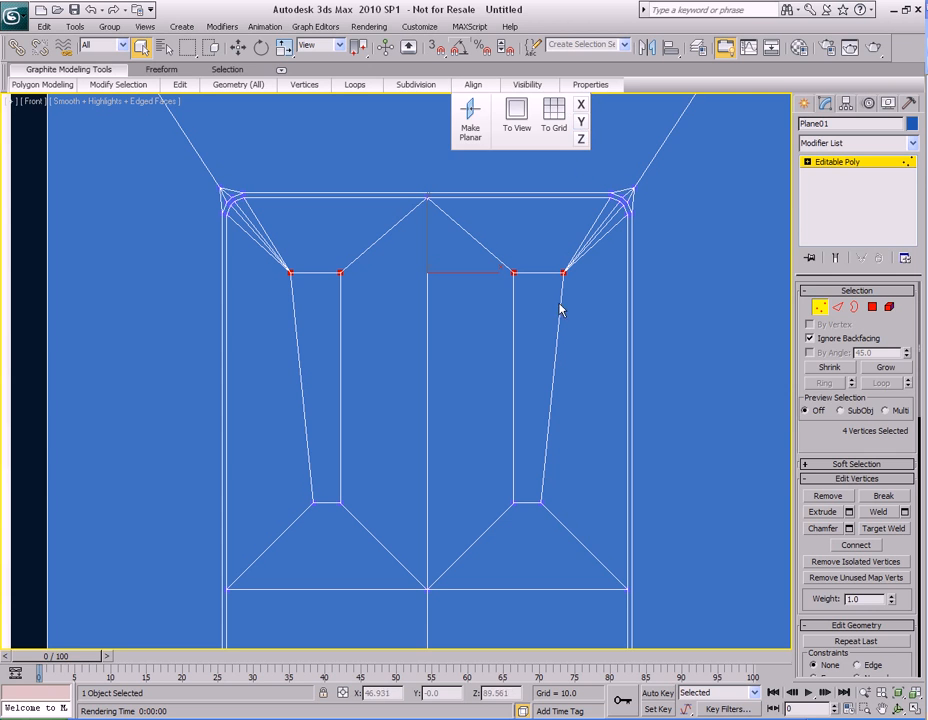
- Align the two outer vertices of the right inset polygon along X so its outer edge is vertical
middle_click_drag(517, 325, 514, 300)
left_click_drag(578, 219, 534, 510)
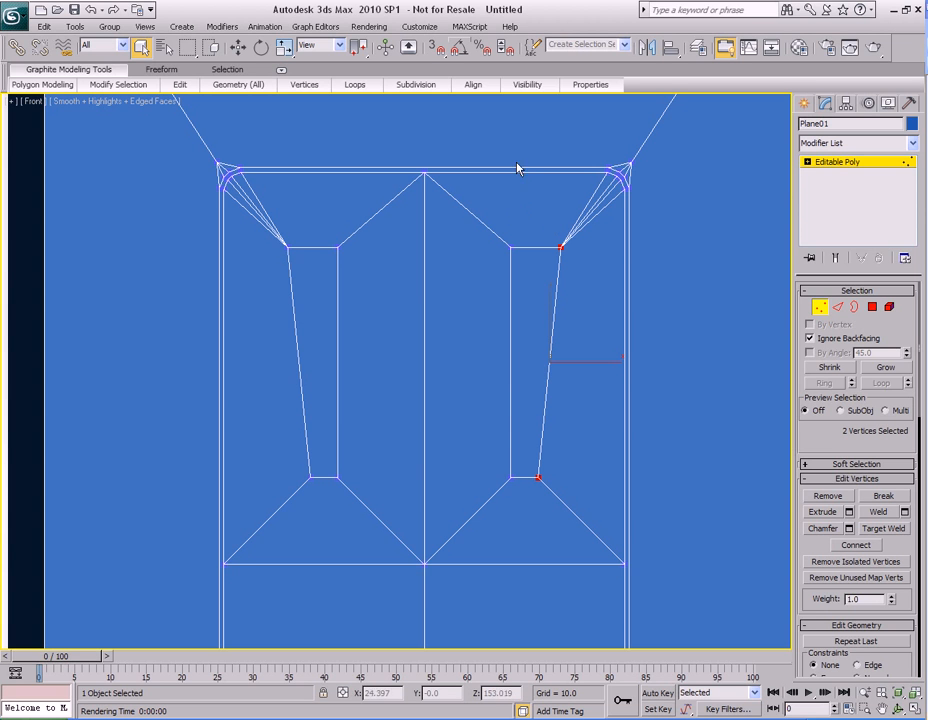
mouse_move(474, 86)
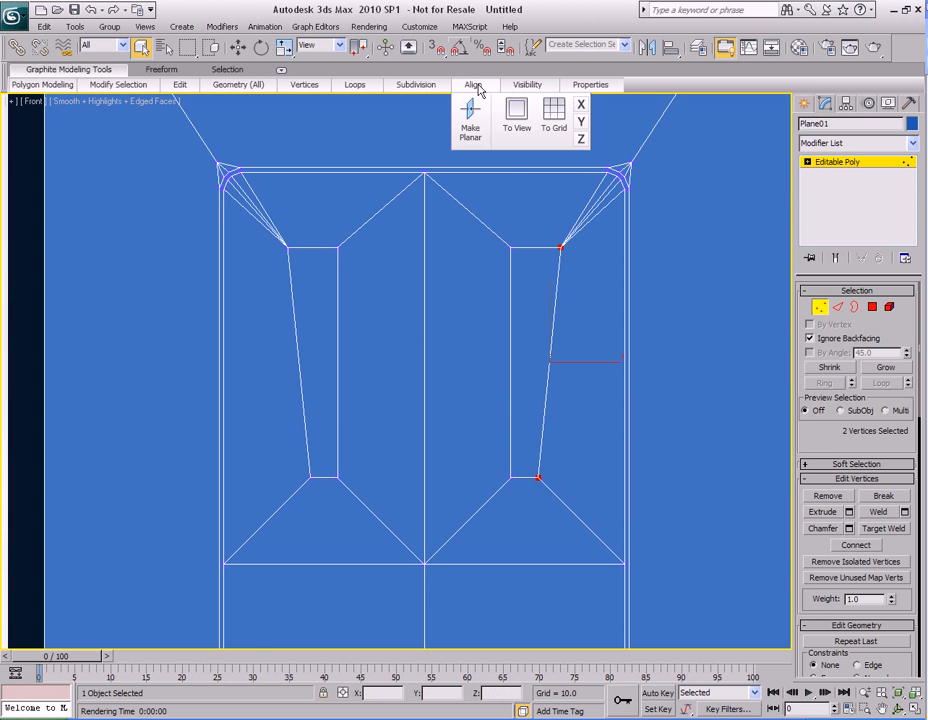
left_click(581, 121)
middle_click_drag(264, 241, 320, 239)
- Align the two outer vertices of the left inset polygon along X so its outer edge is vertical
left_click(342, 245)
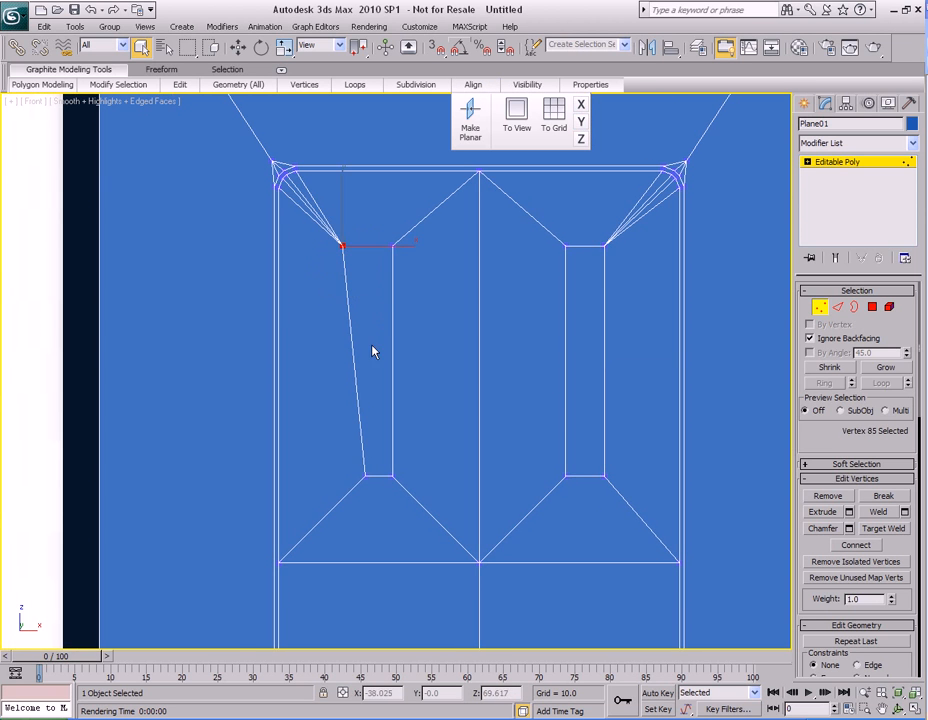
left_click(365, 476, "ctrl")
mouse_move(476, 89)
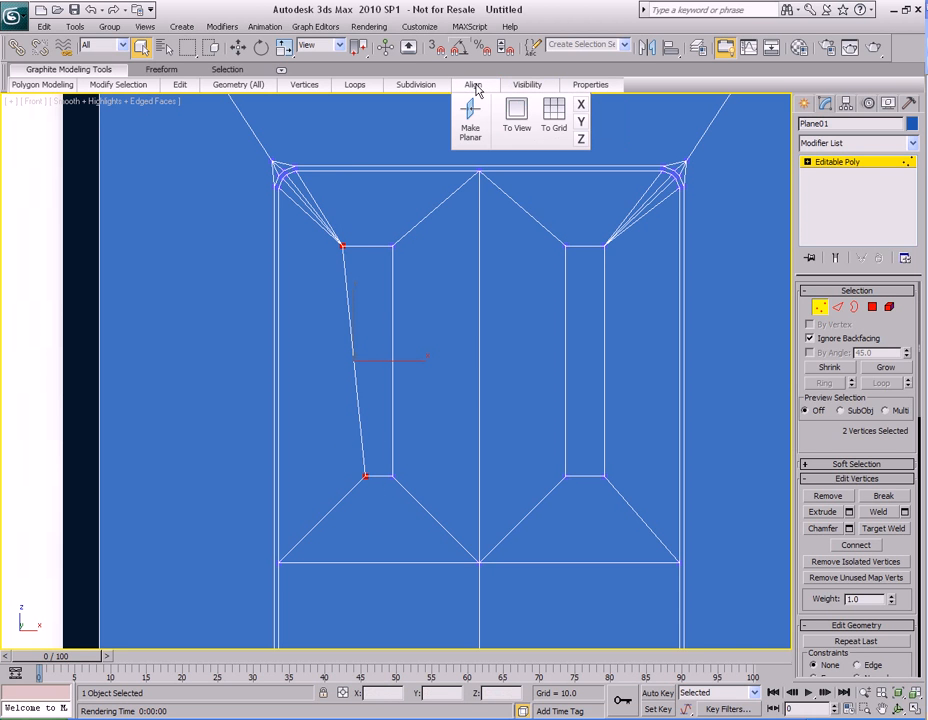
left_click(581, 105)
mouse_move(514, 296)
middle_mouse_down()
mouse_move(493, 317)
mouse_move(501, 308)
middle_mouse_up()
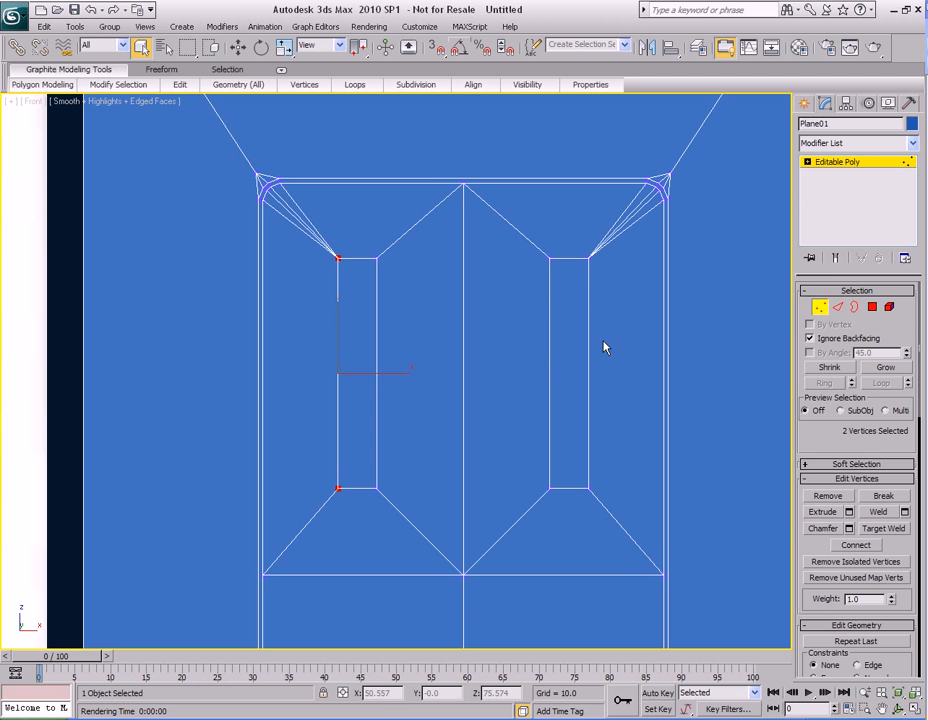
- Make the object see-through and move the left inset polygon over the photo's upper-left blade slot
middle_click_drag(563, 334, 446, 343)
scroll(535, 360, "up", 1)
key("alt+x")
scroll(541, 303, "down", 1)
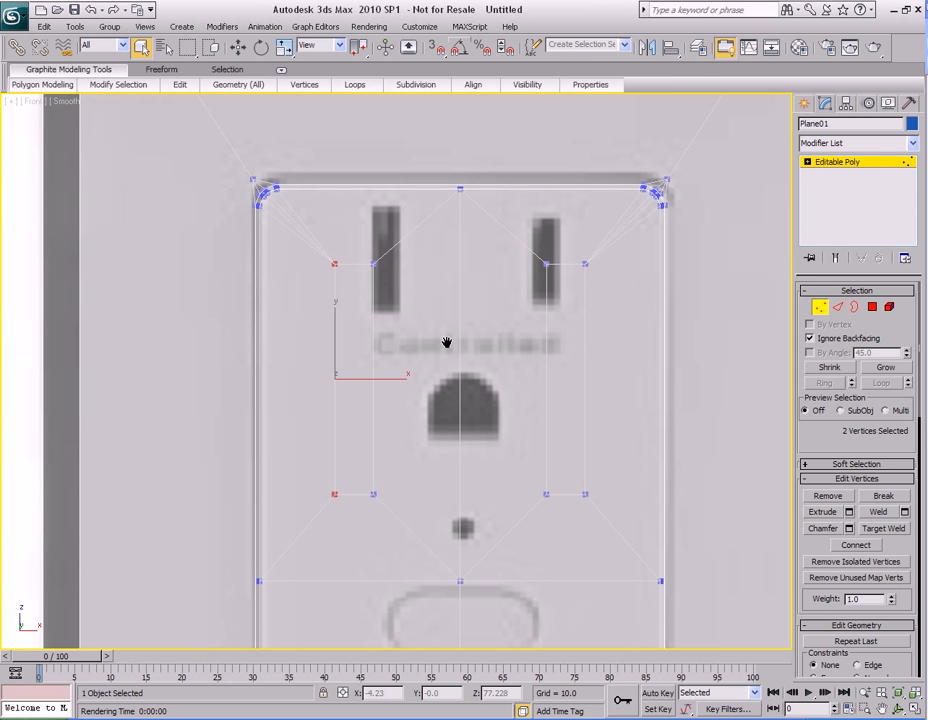
key("4")
left_click(355, 360)
key("w")
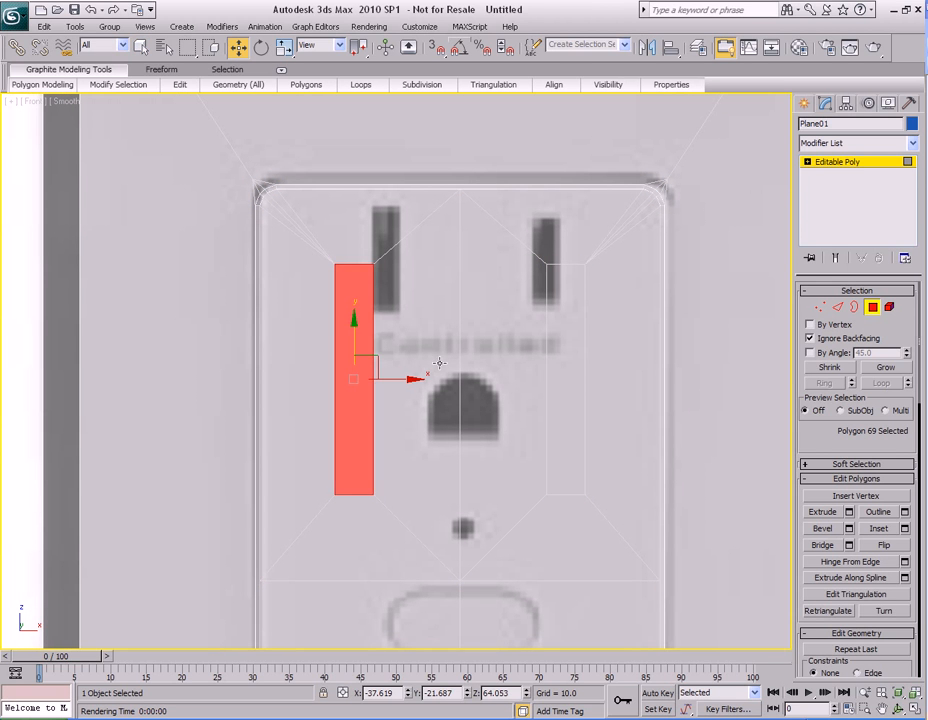
left_click_drag(354, 378, 382, 322)
middle_click_drag(382, 322, 373, 337)
- Move the left inset polygon's bottom and side edges to match the outline of the upper-left slot in the photo
key("2")
left_click(373, 458)
left_click_drag(379, 416, 375, 315)
scroll(395, 300, "up", 2)
left_click(377, 316)
left_click(325, 320)
- Move the right inset polygon over the photo's upper-right blade slot, lining up its top edge with the slot
middle_click_drag(555, 338, 489, 327)
key("q")
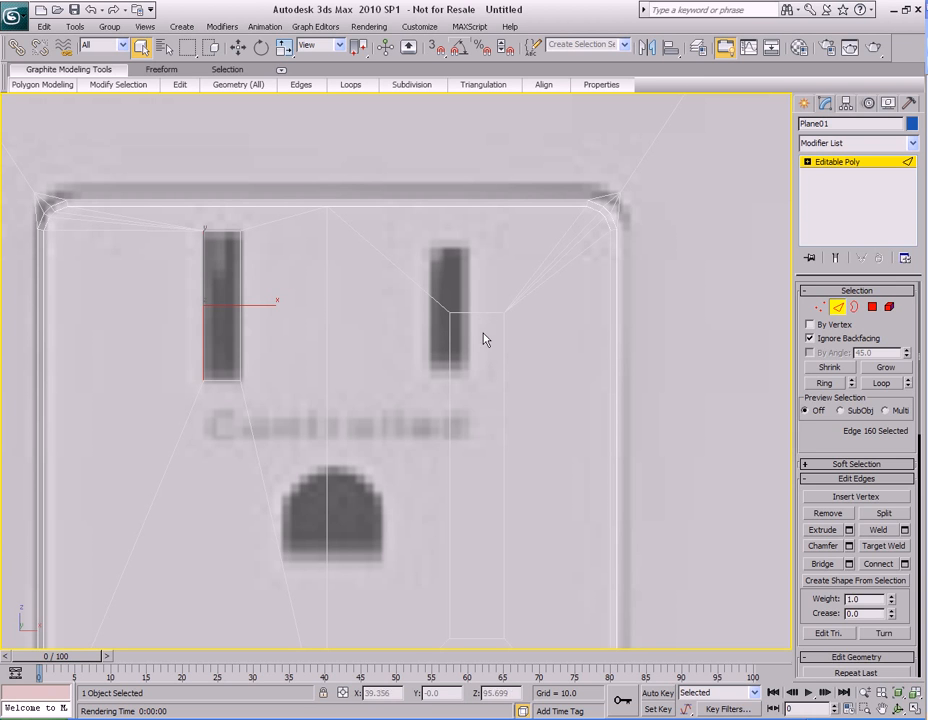
key("4")
left_click(475, 442)
key("w")
left_click_drag(478, 490, 450, 402)
- Move the right inset polygon's bottom and both side edges to match the outline of the upper-right slot in the photo
key("2")
left_click(452, 235)
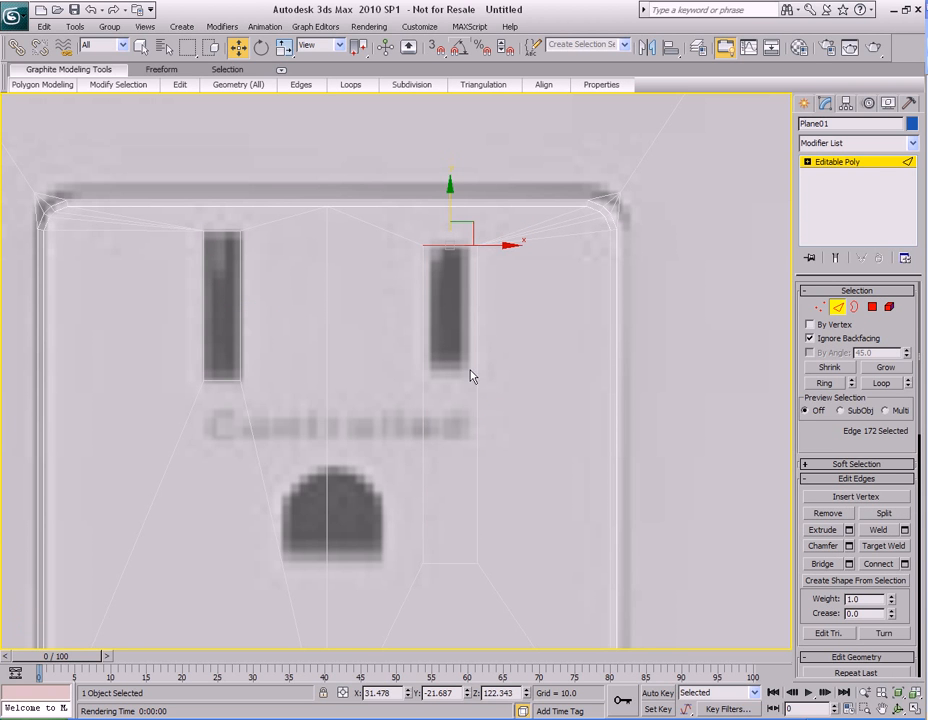
left_click(450, 563)
left_click_drag(450, 510, 448, 330)
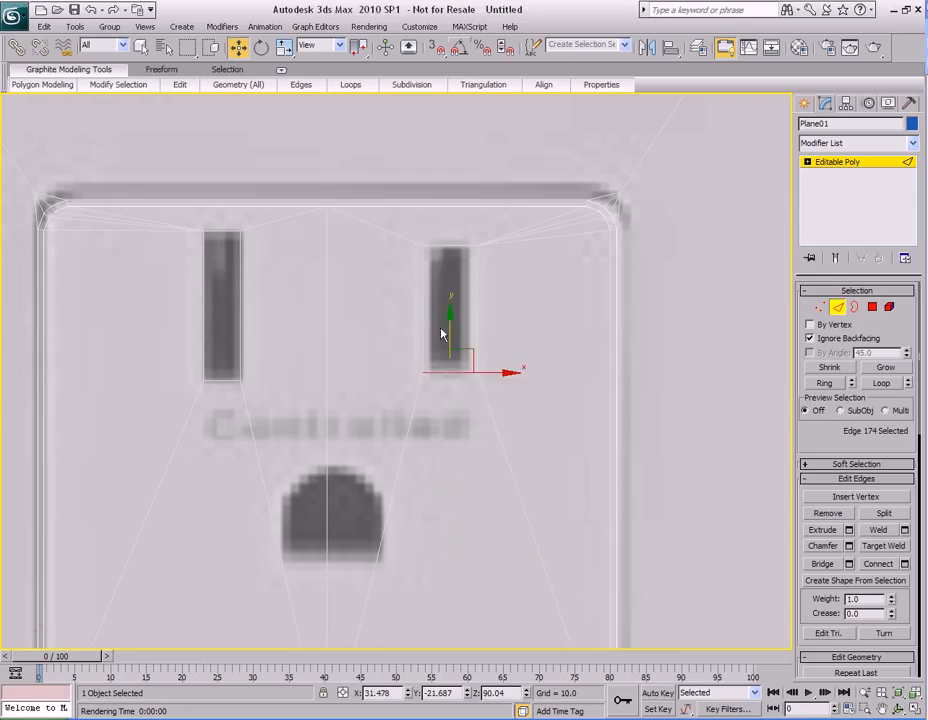
left_click(429, 320)
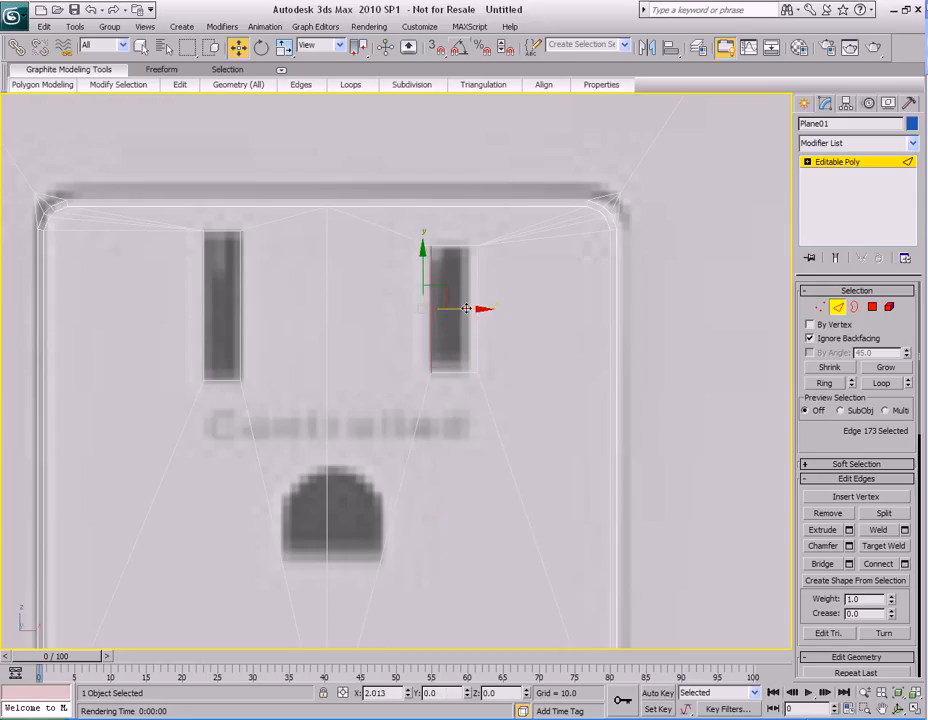
left_click(467, 300)
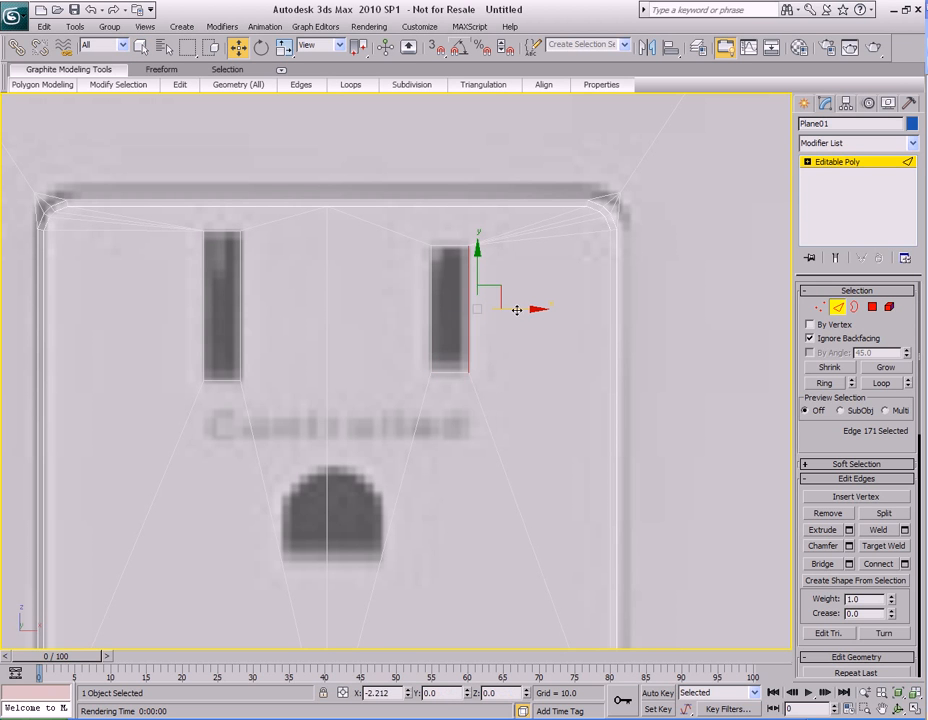
left_click_drag(515, 310, 514, 310)
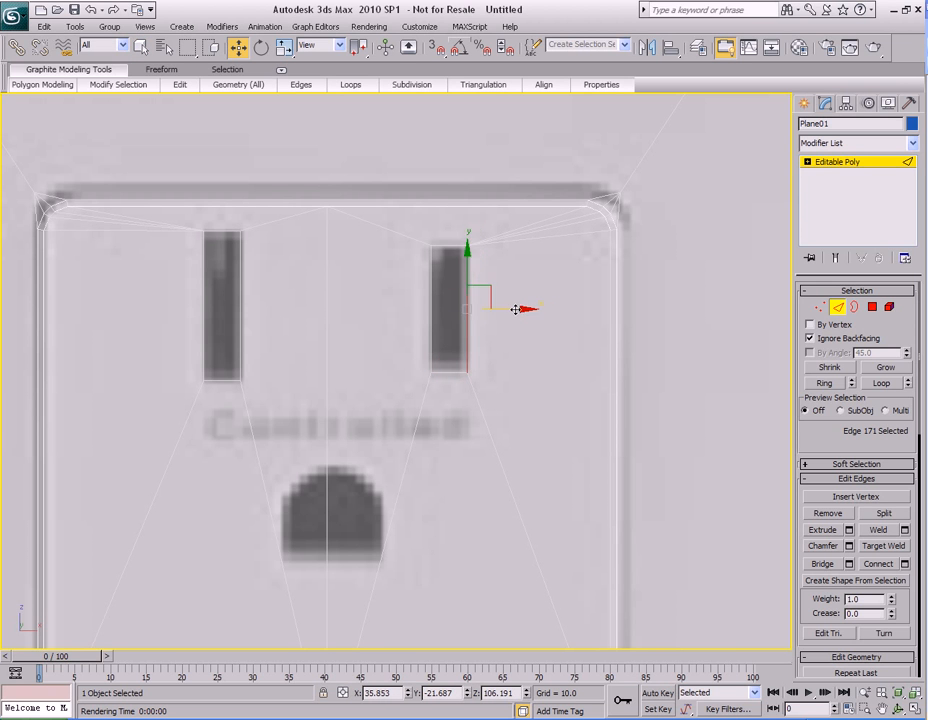
scroll(515, 310, "down", 2)
scroll(426, 439, "down", 2)
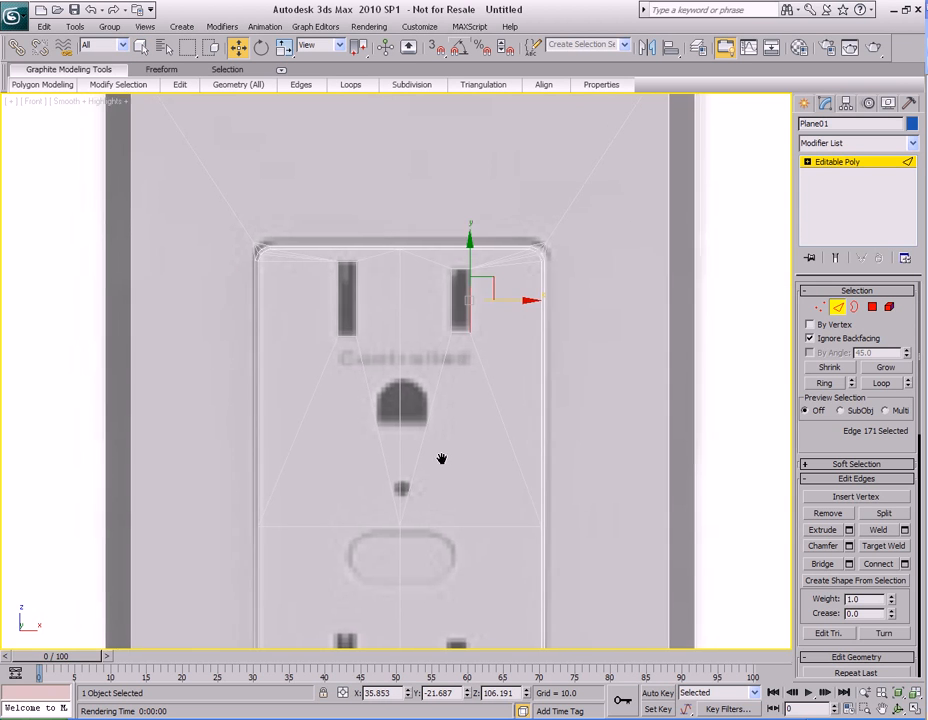
scroll(436, 440, "up", 2)
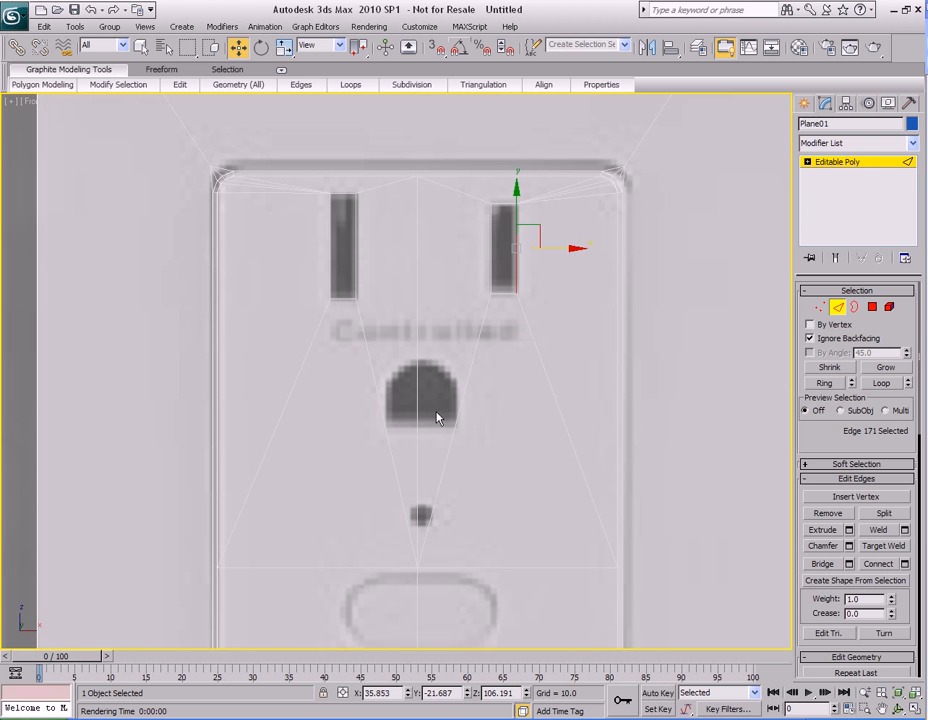
scroll(455, 379, "up", 2)
scroll(437, 428, "down", 2)
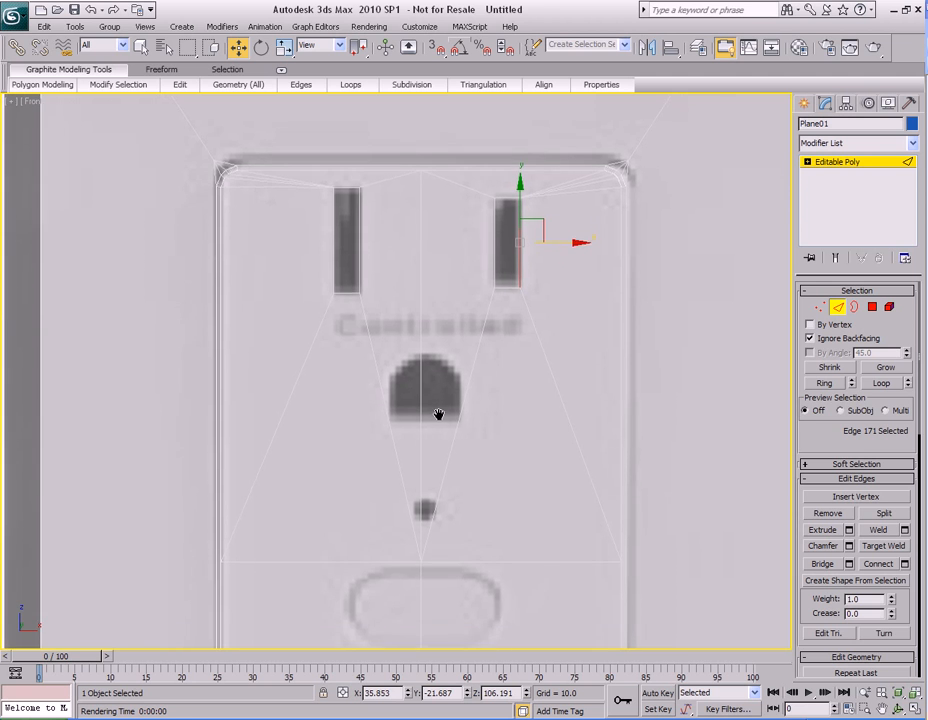
scroll(437, 407, "down", 4)
scroll(439, 457, "up", 5)
scroll(435, 432, "down", 3)
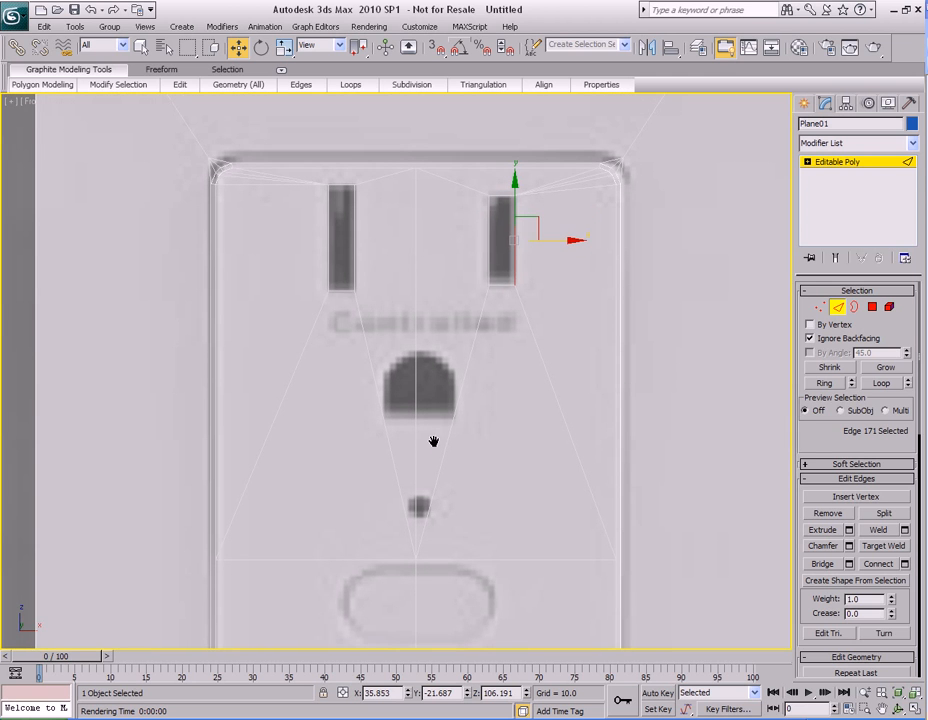
- Select the three edges crossing the area below the blade slots and connect them across the photo's ground hole
left_click_drag(368, 444, 461, 439)
key("q")
middle_click_drag(440, 443, 451, 439)
scroll(442, 446, "up", 2)
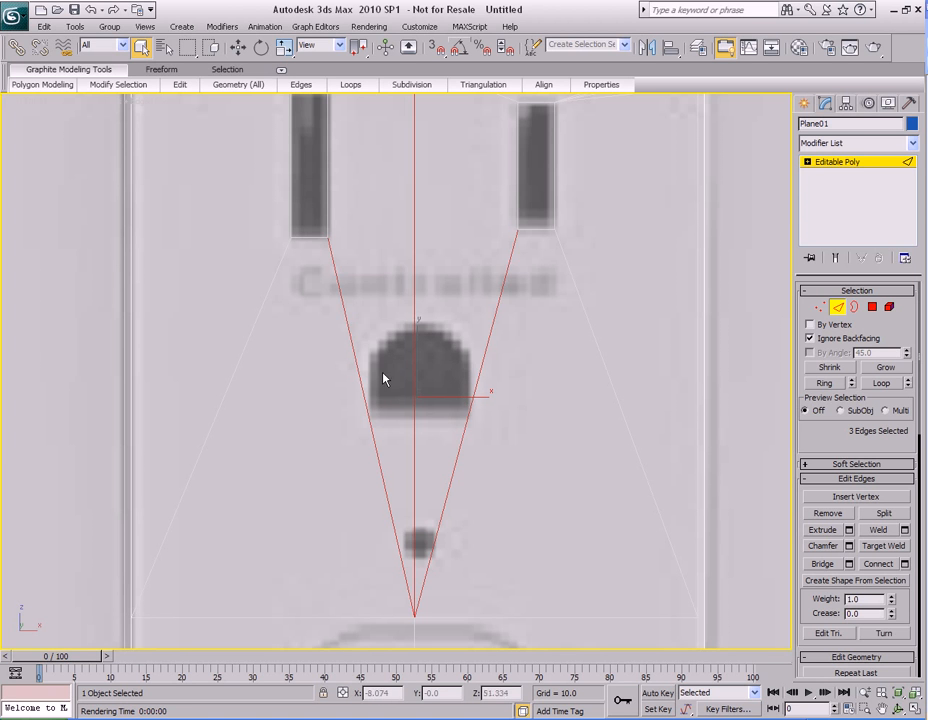
scroll(441, 387, "down", 4)
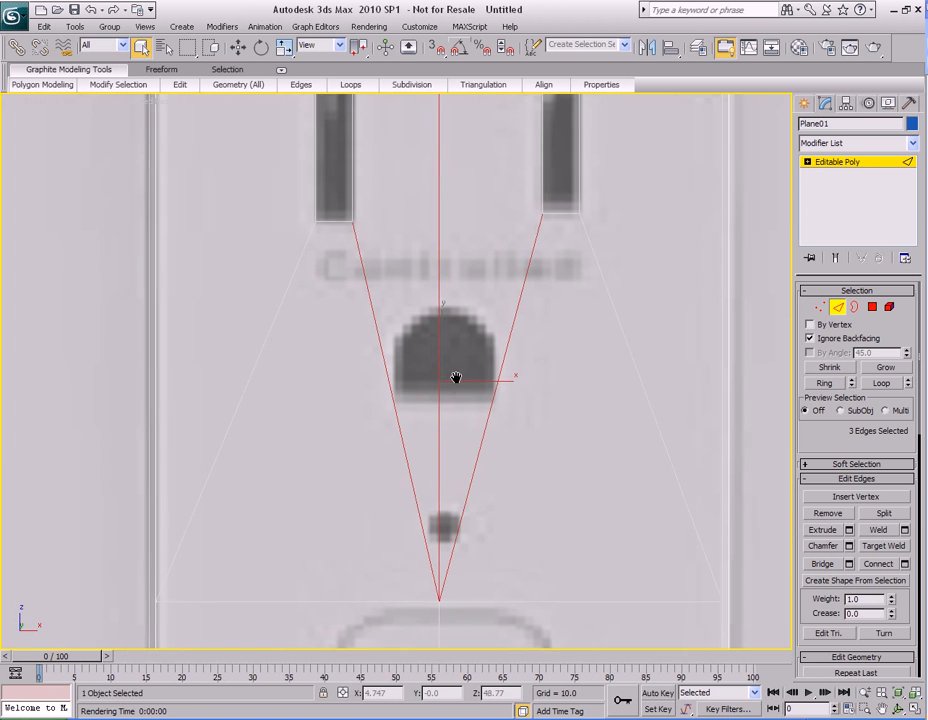
scroll(431, 414, "up", 5)
middle_click_drag(432, 419, 426, 407)
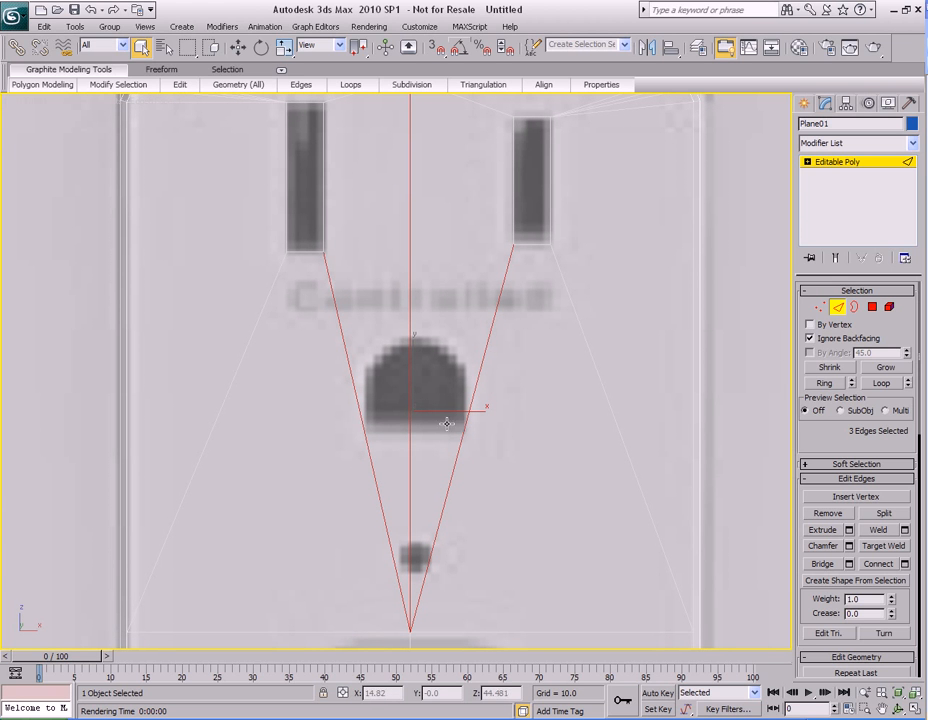
scroll(408, 430, "down", 3)
scroll(408, 396, "up", 3)
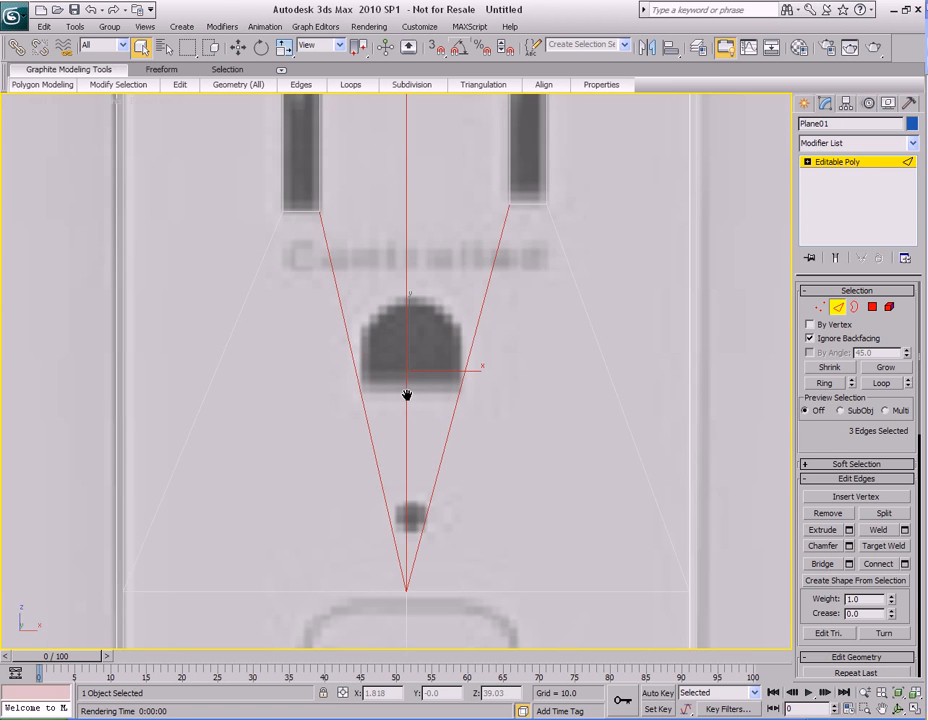
middle_click_drag(406, 397, 406, 395)
right_click(431, 344)
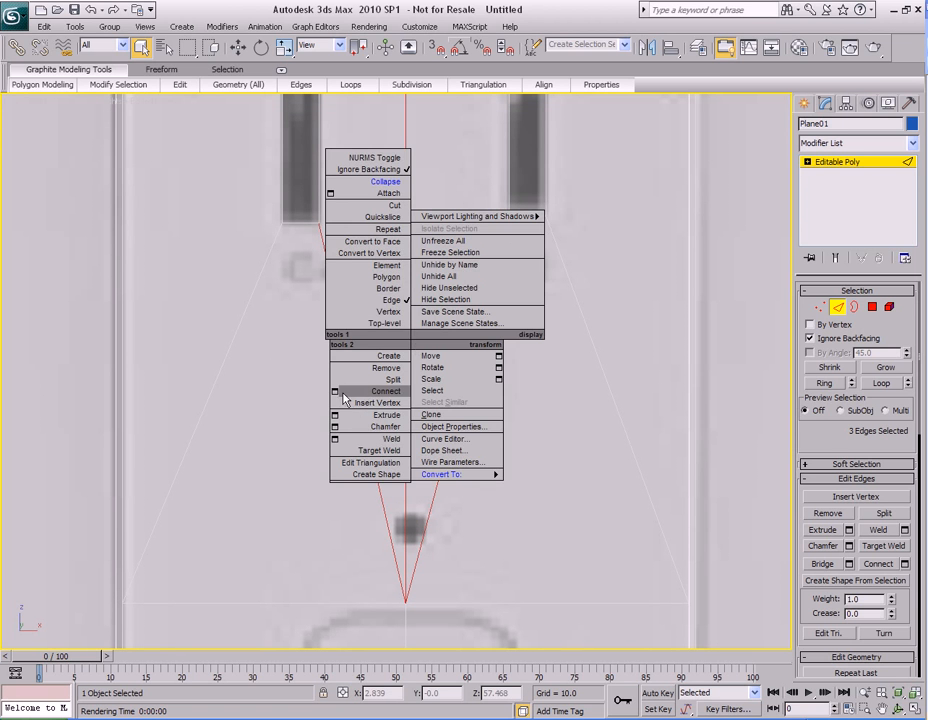
left_click(431, 372)
left_click(460, 405)
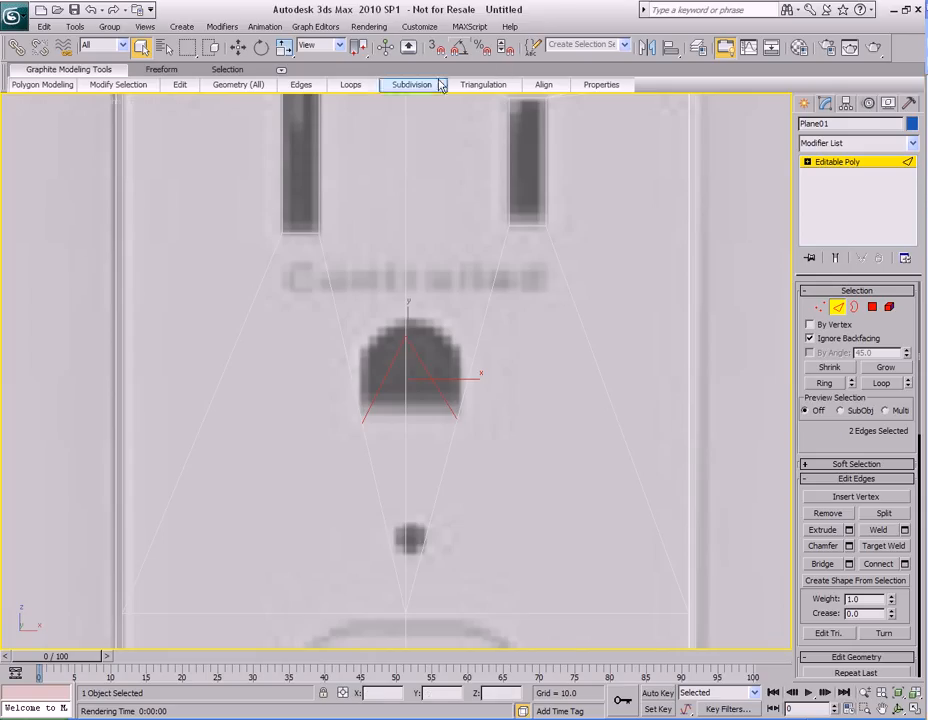
- Align the two new connecting edges in Y and move them onto the bottom of the photo's ground hole
mouse_move(548, 89)
left_click(651, 121)
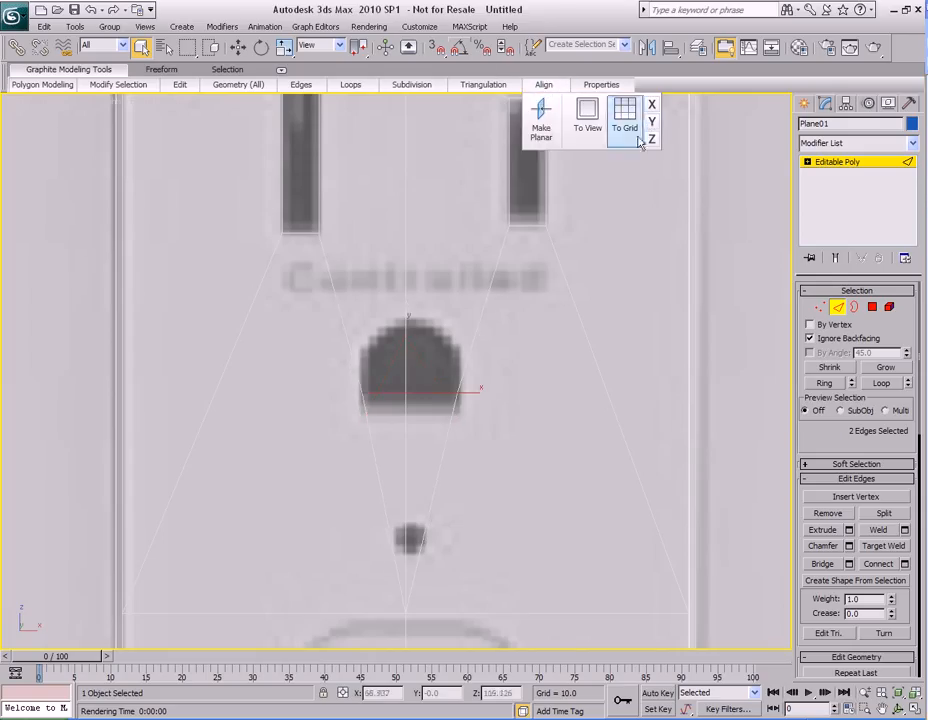
middle_click_drag(432, 353, 432, 316)
key("w")
left_click_drag(407, 294, 407, 315)
middle_click_drag(490, 294, 486, 314)
- Select the three edges above the ground hole's bottom line and connect them with a second row of edges
key("q")
left_click_drag(306, 313, 514, 334)
scroll(446, 325, "down", 3)
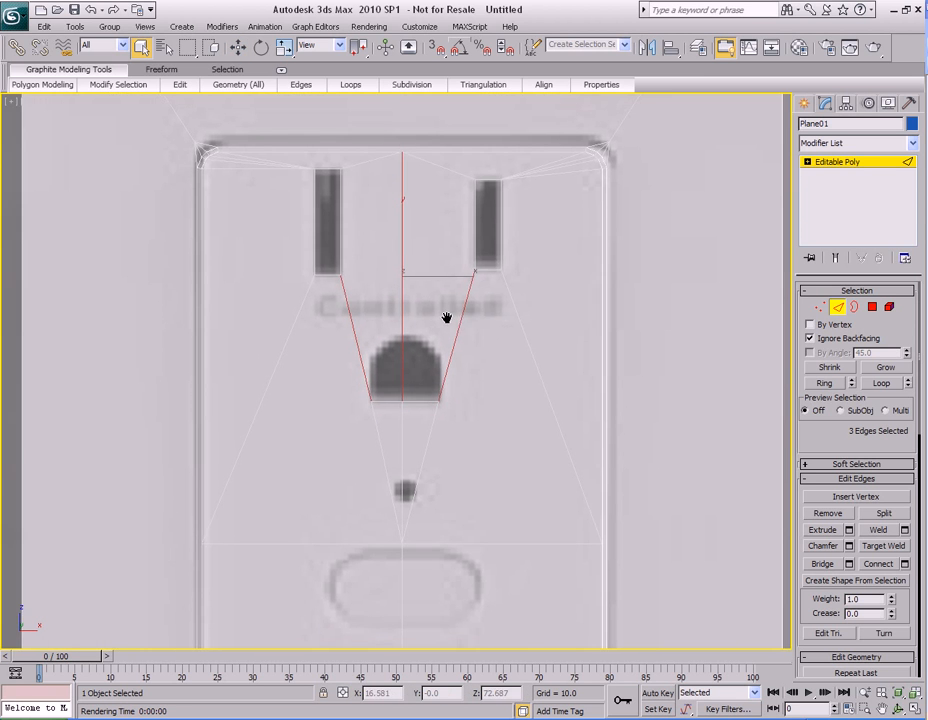
right_click(440, 306)
left_click(405, 349)
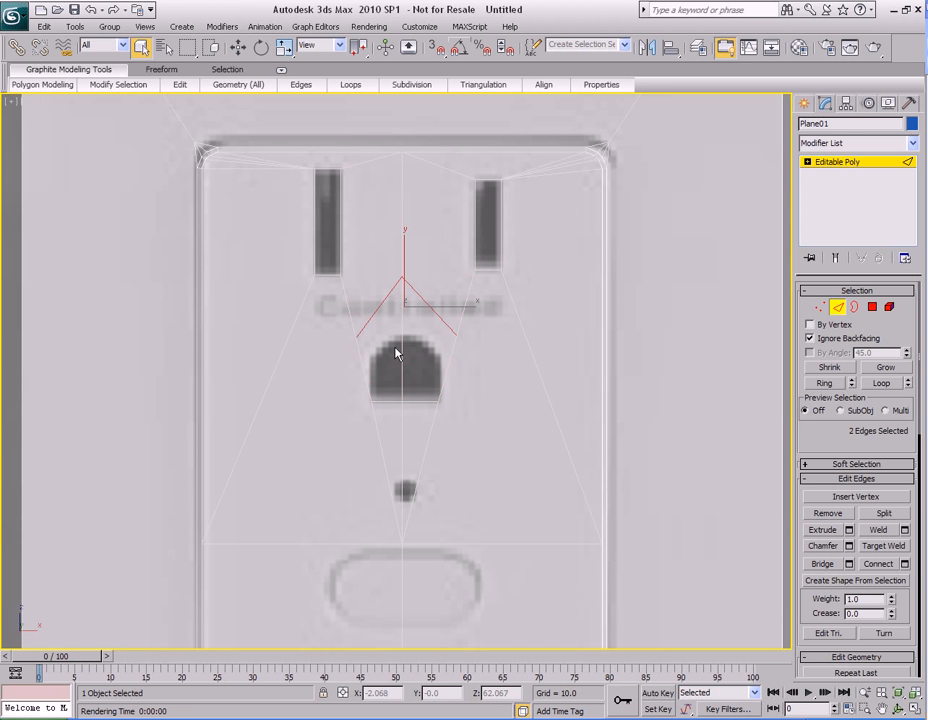
- Align the second row of connecting edges in Y and move it onto the top of the ground hole
mouse_move(528, 89)
left_click(652, 122)
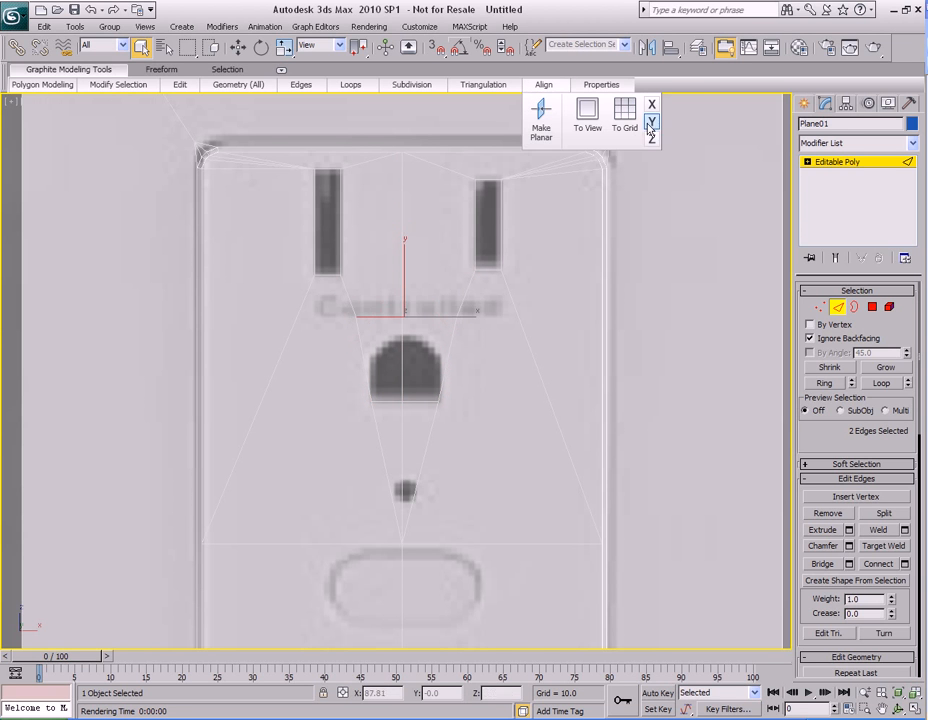
middle_click_drag(456, 326, 461, 314)
scroll(461, 314, "up", 2)
key("w")
left_click_drag(416, 221, 417, 252)
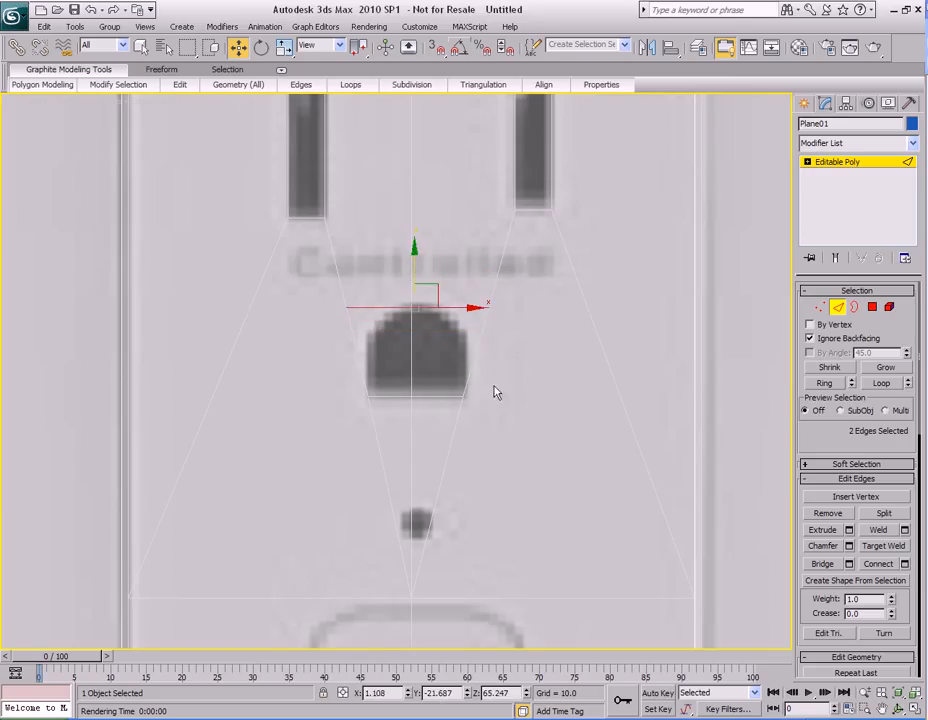
middle_click_drag(496, 387, 488, 380)
key("q")
middle_click_drag(418, 366, 446, 360)
left_click(375, 352)
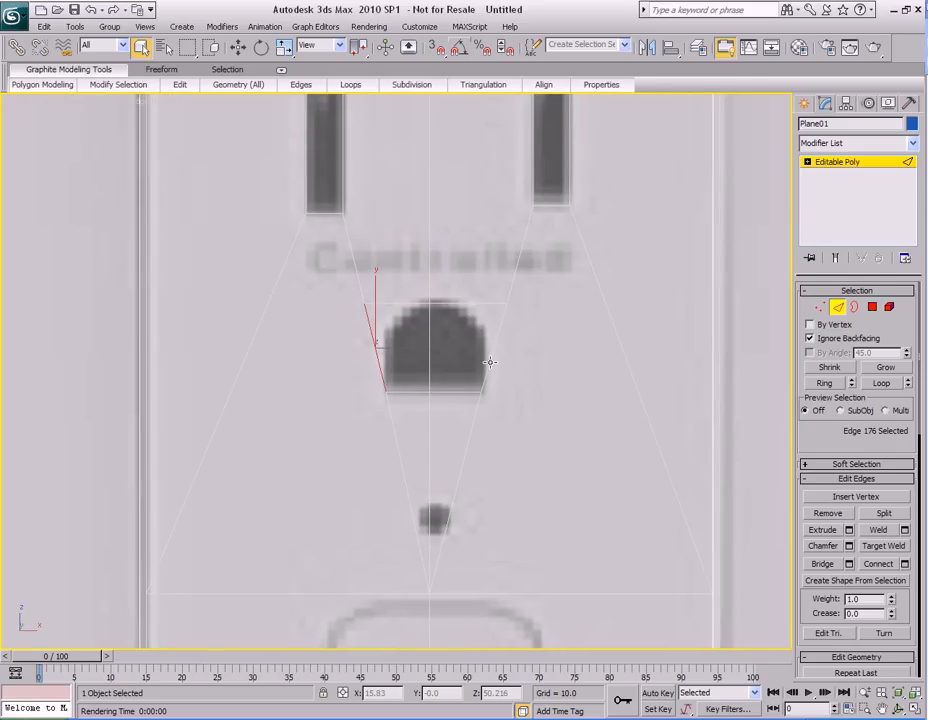
mouse_move(538, 88)
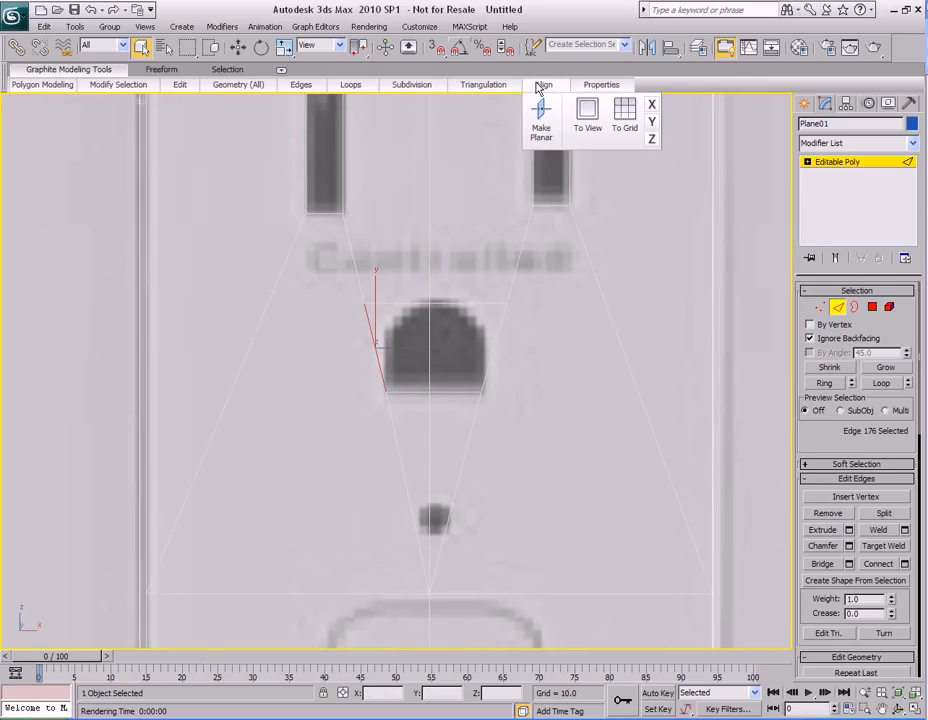
- Remove the vertical center edges inside, above and below the outline around the ground hole
left_click(430, 322)
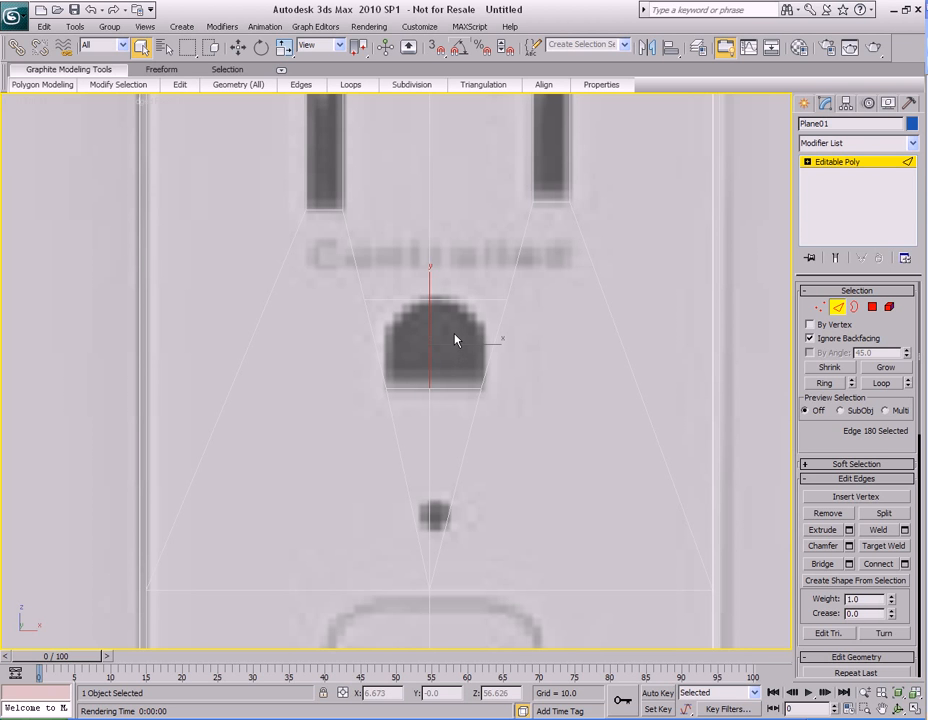
left_click(455, 340)
middle_click_drag(464, 268, 461, 314)
scroll(455, 322, "down", 2)
scroll(455, 295, "up", 2)
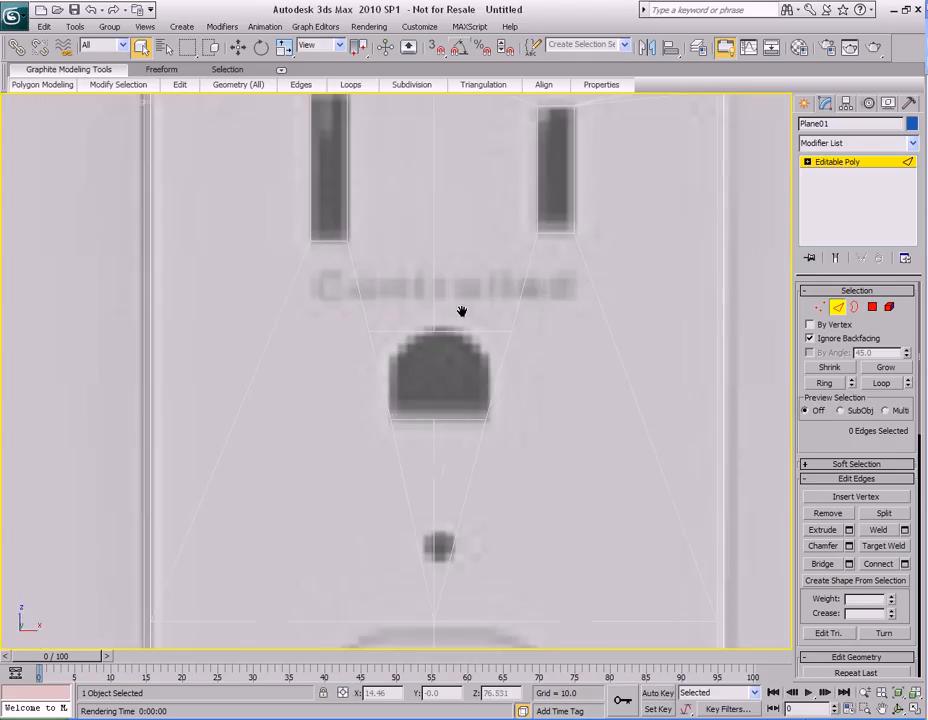
left_click(433, 273)
middle_click_drag(433, 273, 478, 216)
left_click(478, 282)
left_click(433, 398)
left_click(449, 403)
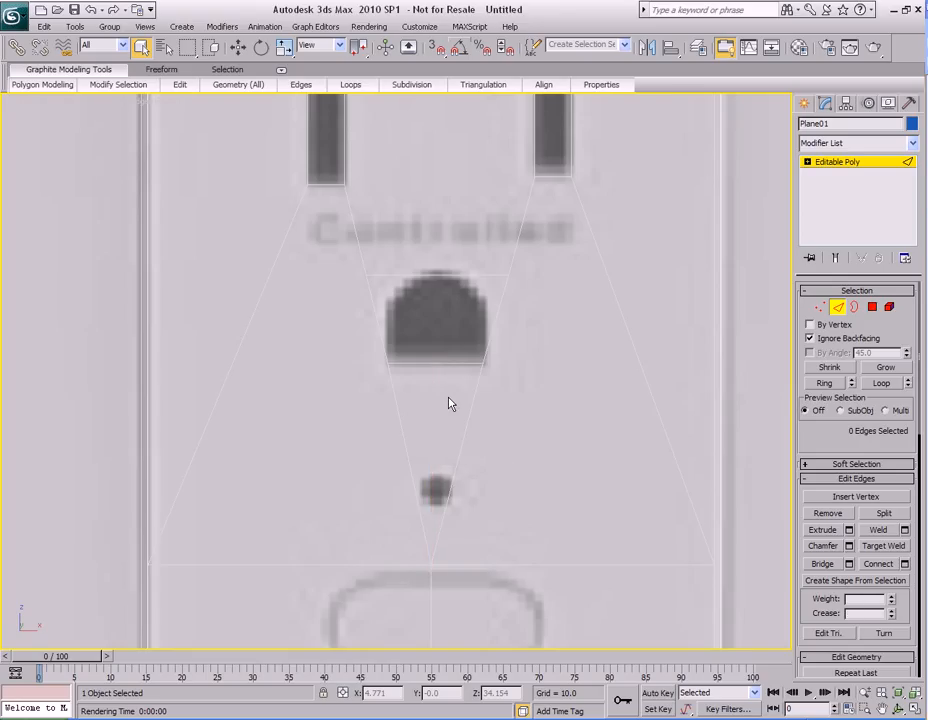
middle_click_drag(450, 331, 447, 320)
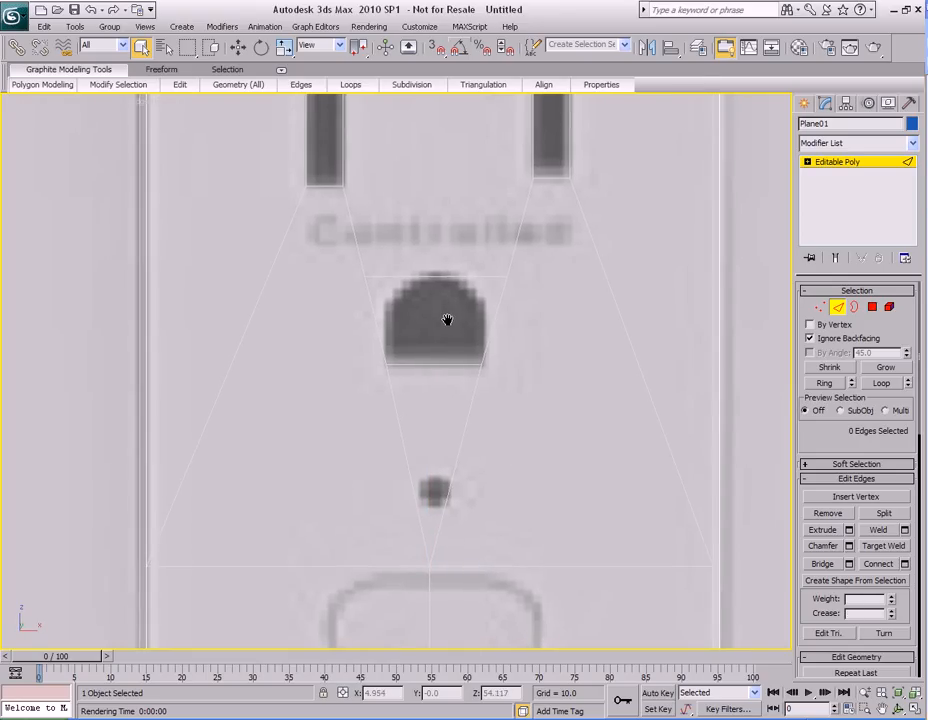
- Select the polygon over the ground hole and turn it into a regular square with GeoPoly
key("4")
left_click(420, 297)
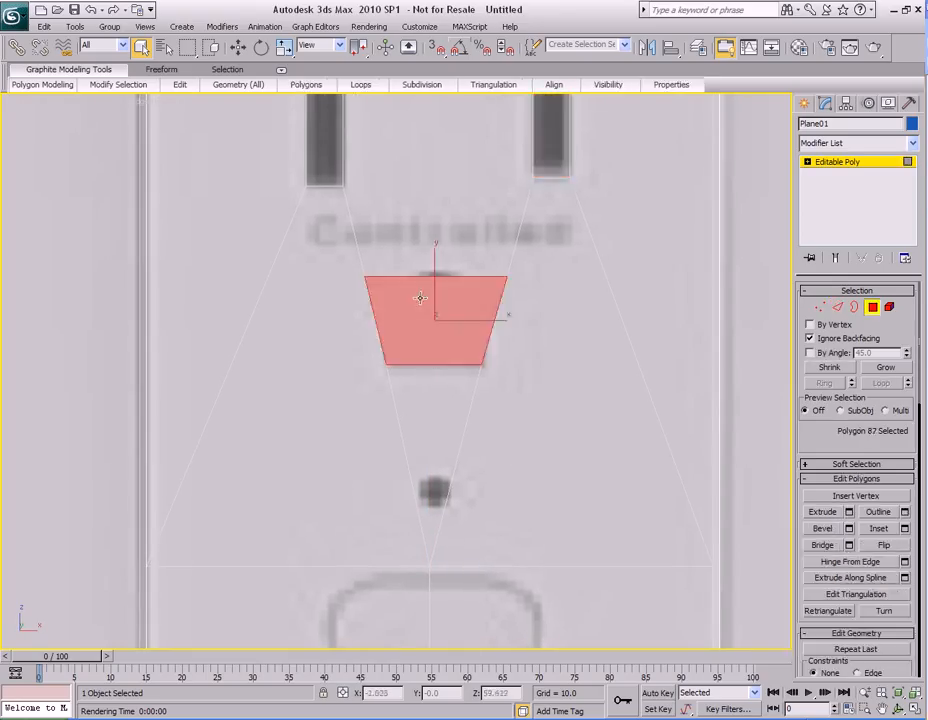
left_click(481, 321)
mouse_move(234, 89)
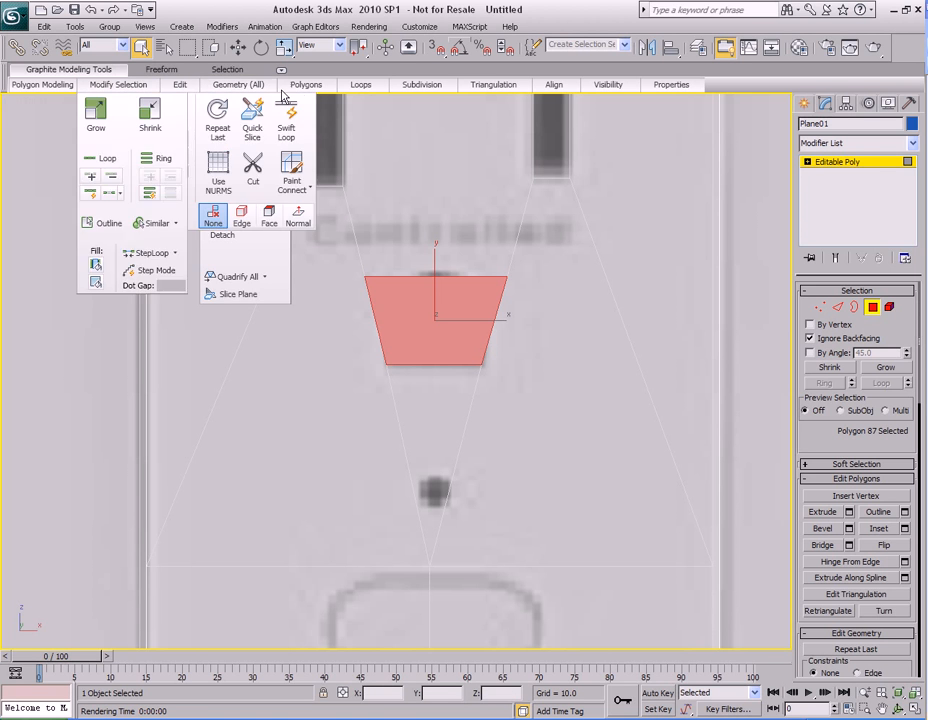
mouse_move(318, 92)
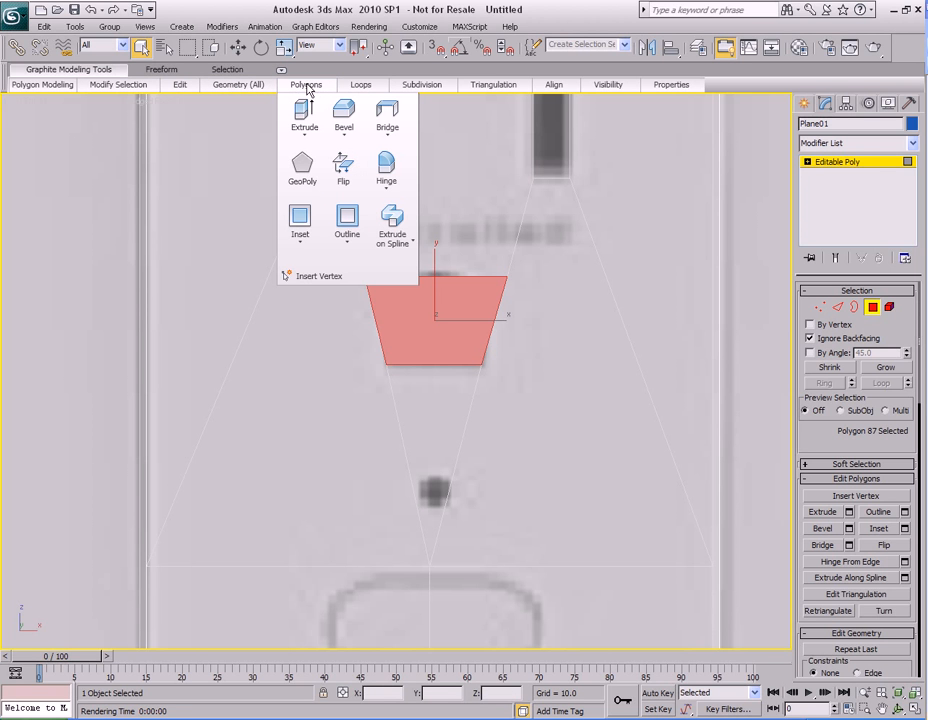
left_click(303, 172)
middle_click_drag(532, 331, 582, 348)
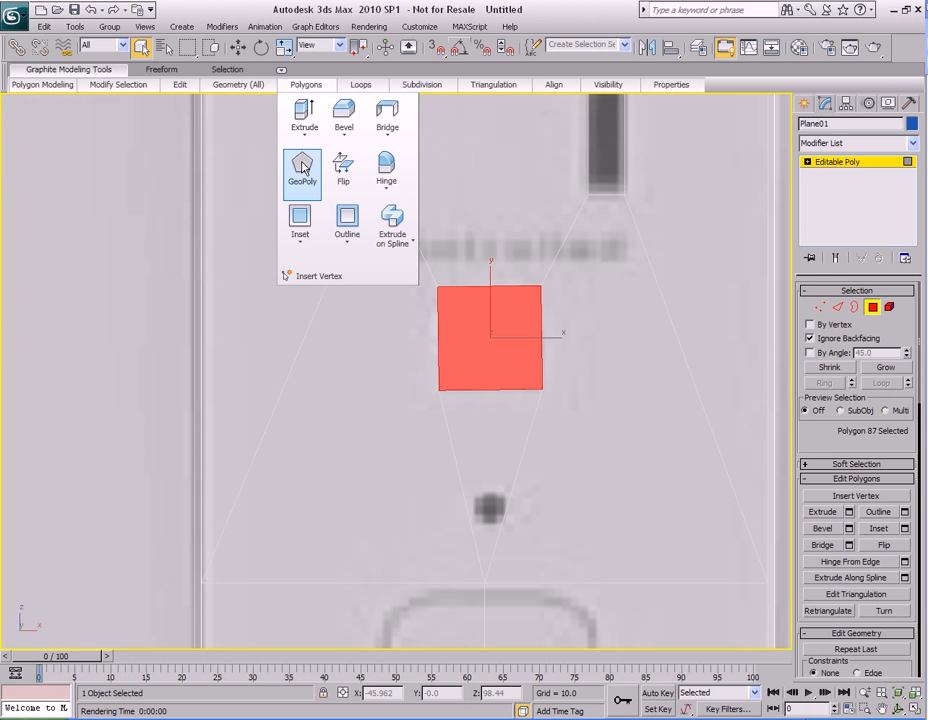
middle_click_drag(561, 327, 498, 304)
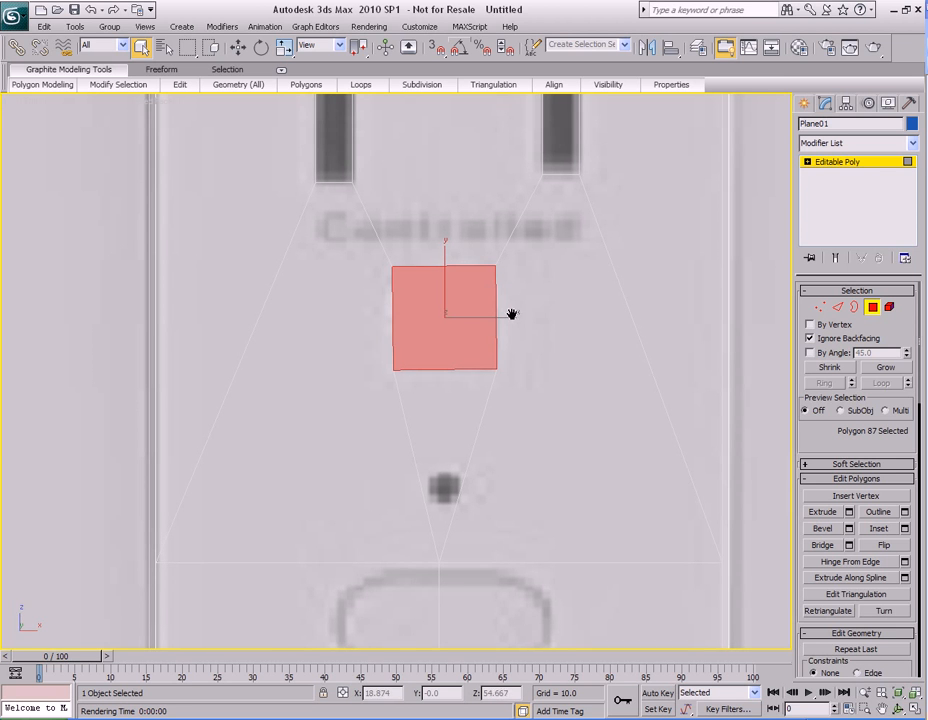
- Straighten the ground-hole polygon by aligning its right and left edges in X and its top and bottom edges in Y
scroll(478, 321, "up", 3)
scroll(478, 320, "down", 3)
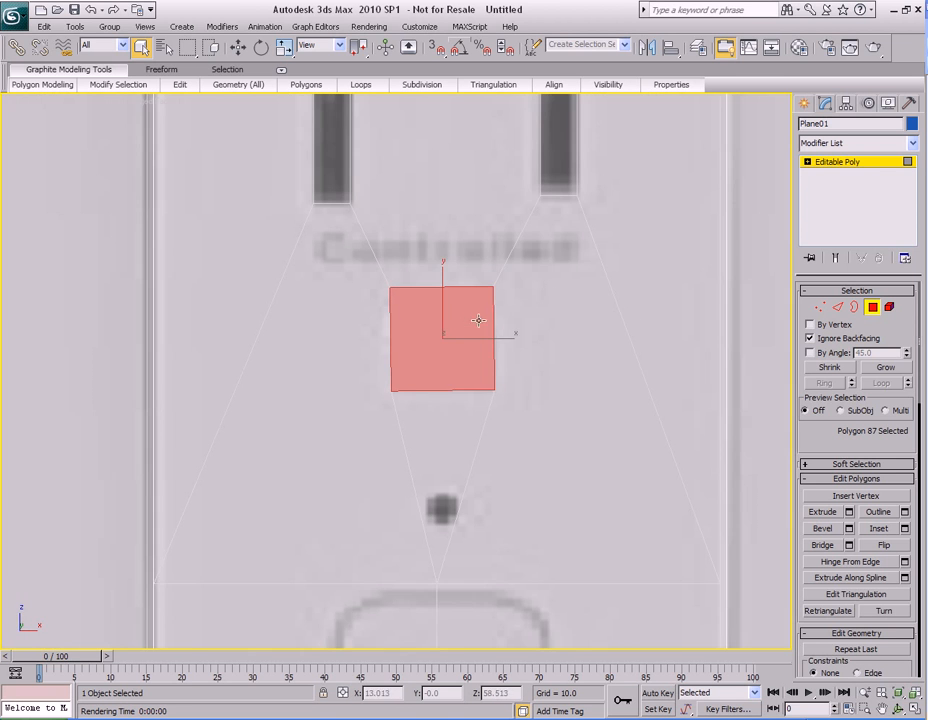
key("1")
key("2")
left_click(492, 320)
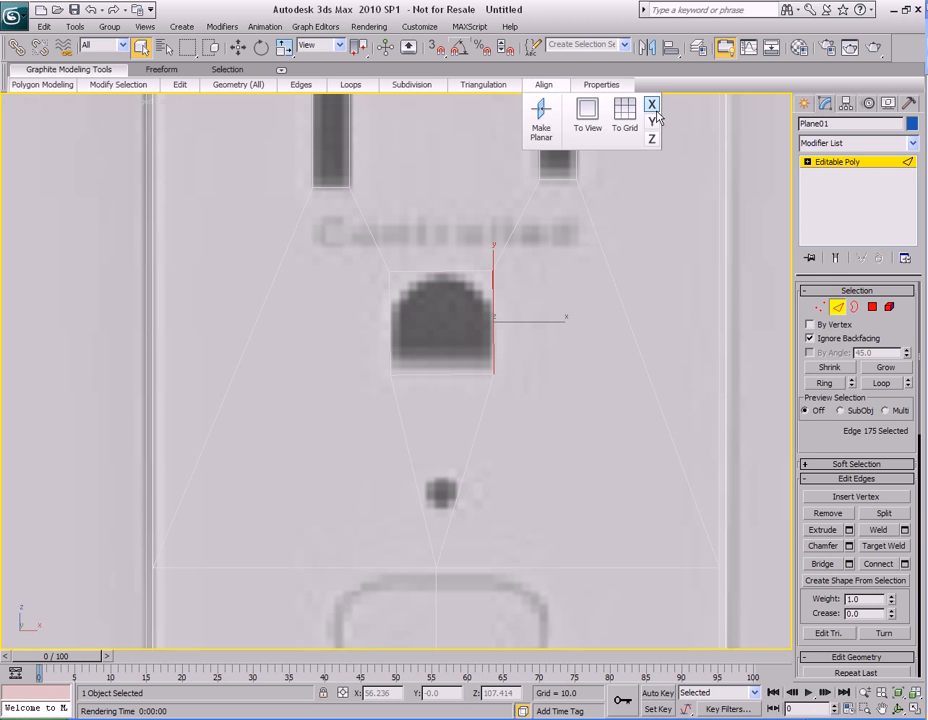
left_click(391, 290)
mouse_move(543, 84)
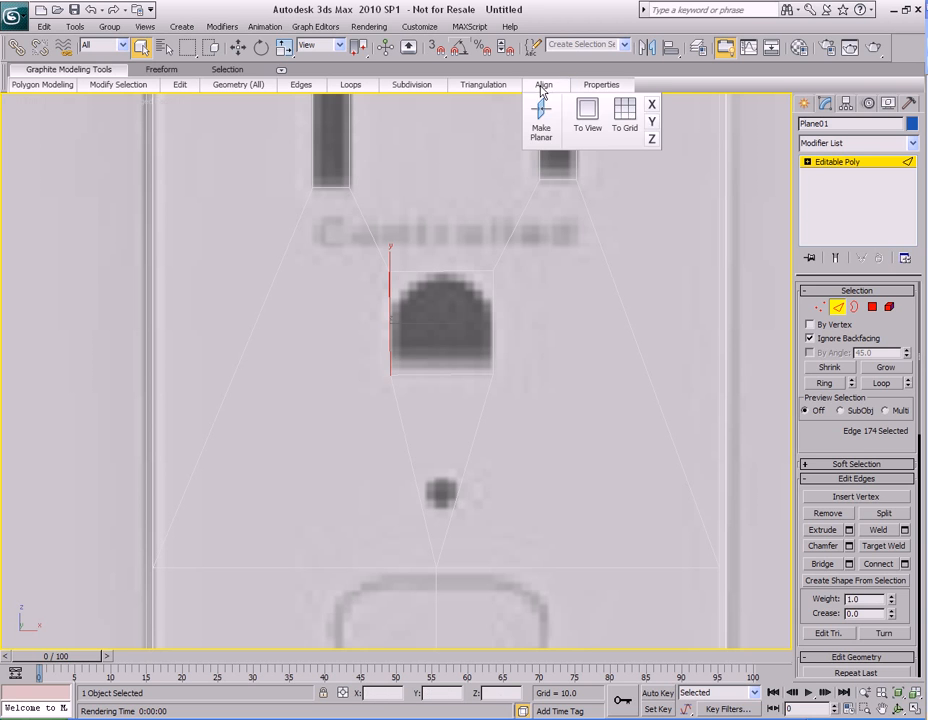
left_click(446, 272)
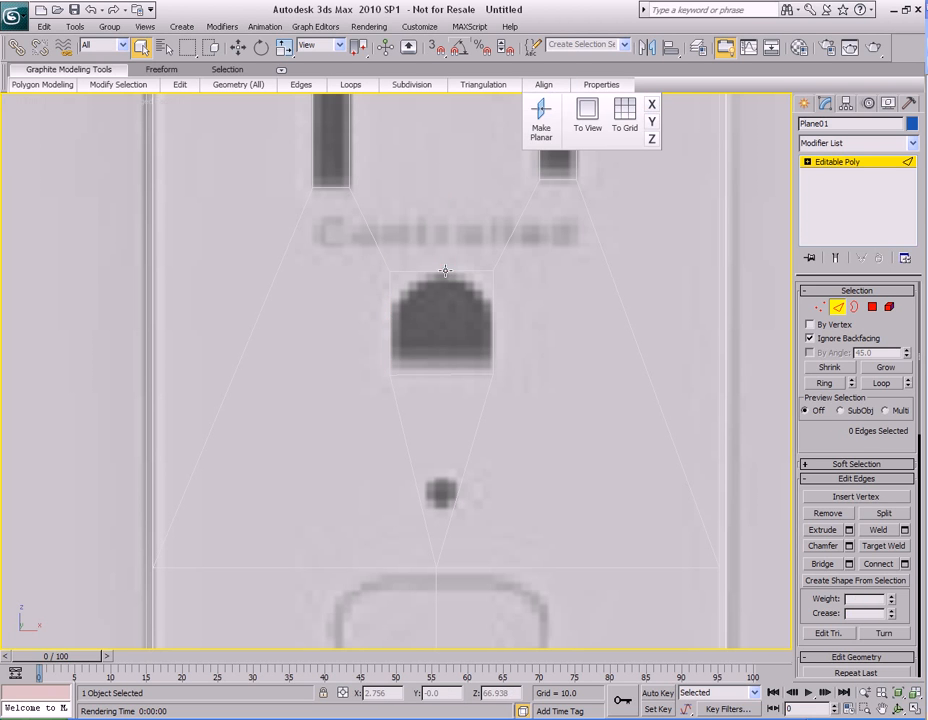
mouse_move(543, 84)
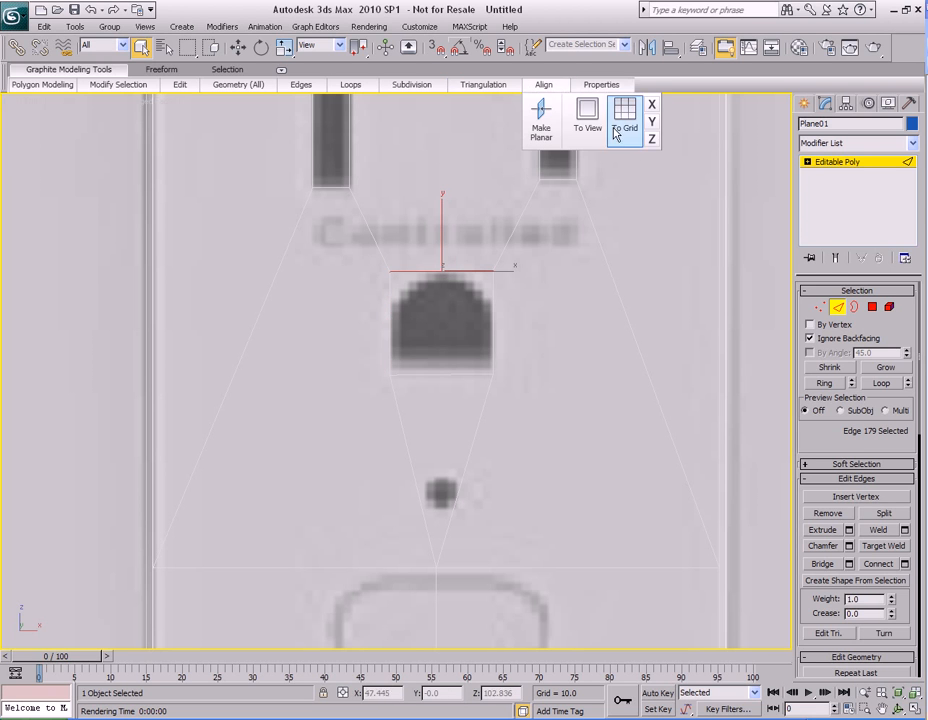
left_click(441, 375)
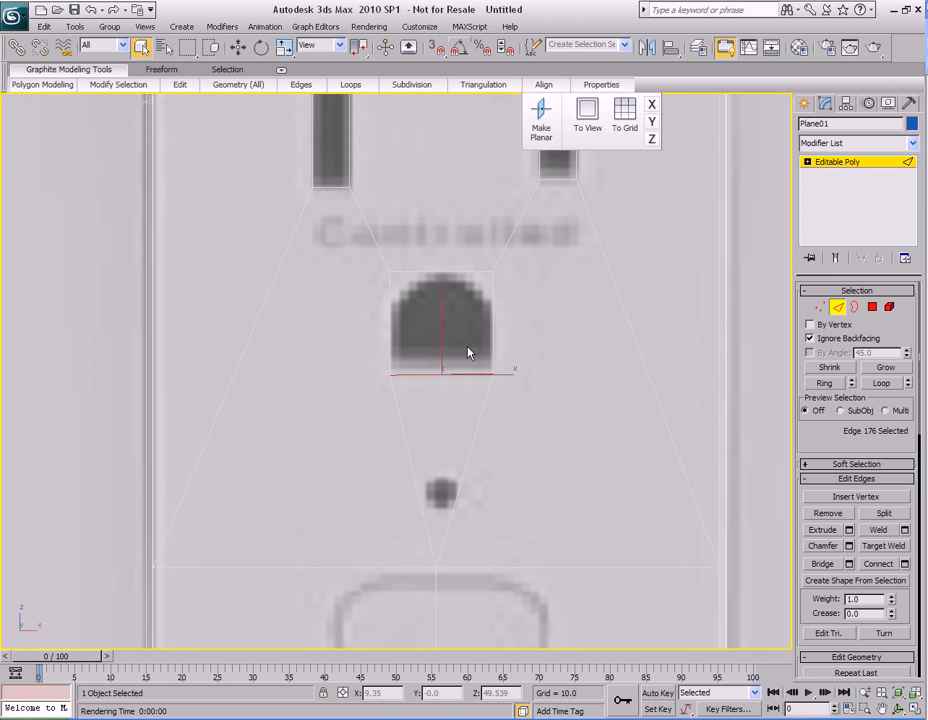
left_click(652, 122)
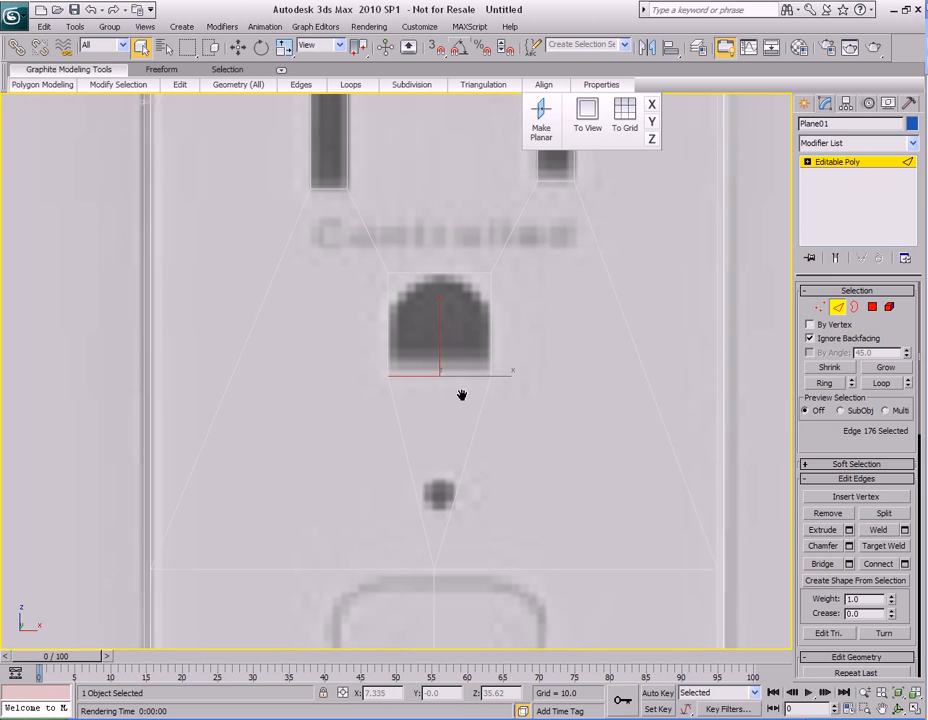
- Move the bottom and top edges of the ground-hole polygon vertically so they fit the hole in the photo
key("4")
left_click(447, 338)
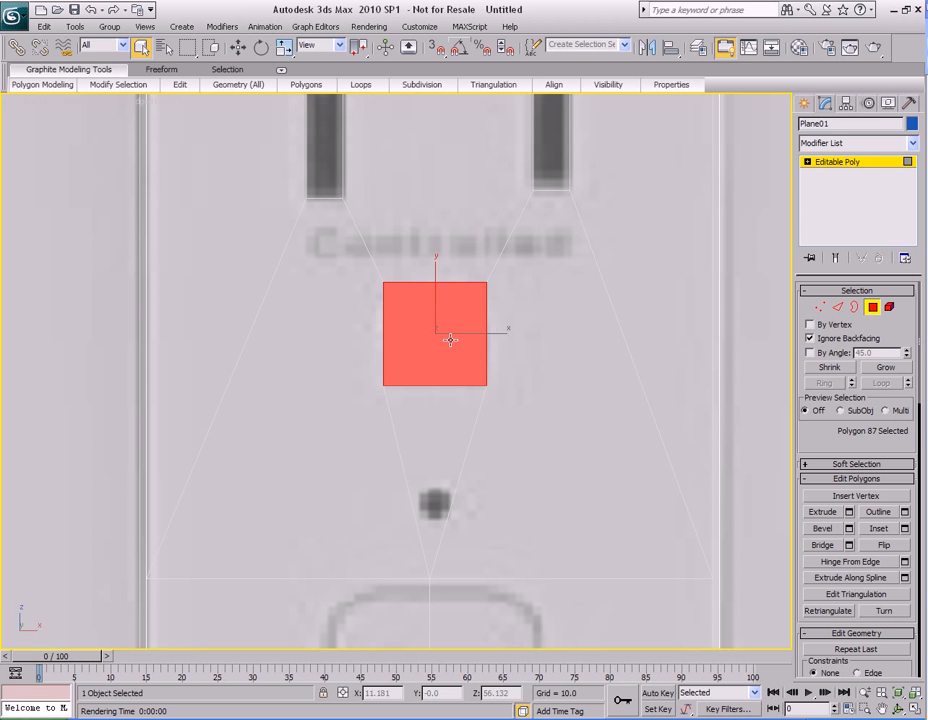
key("2")
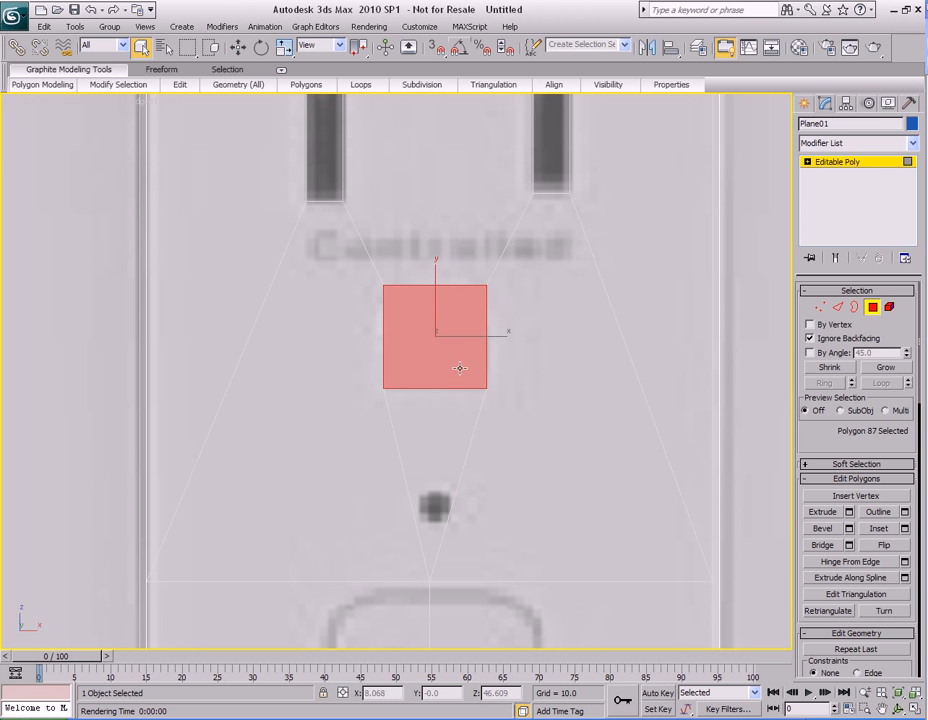
left_click(440, 389)
key("w")
left_click(443, 285)
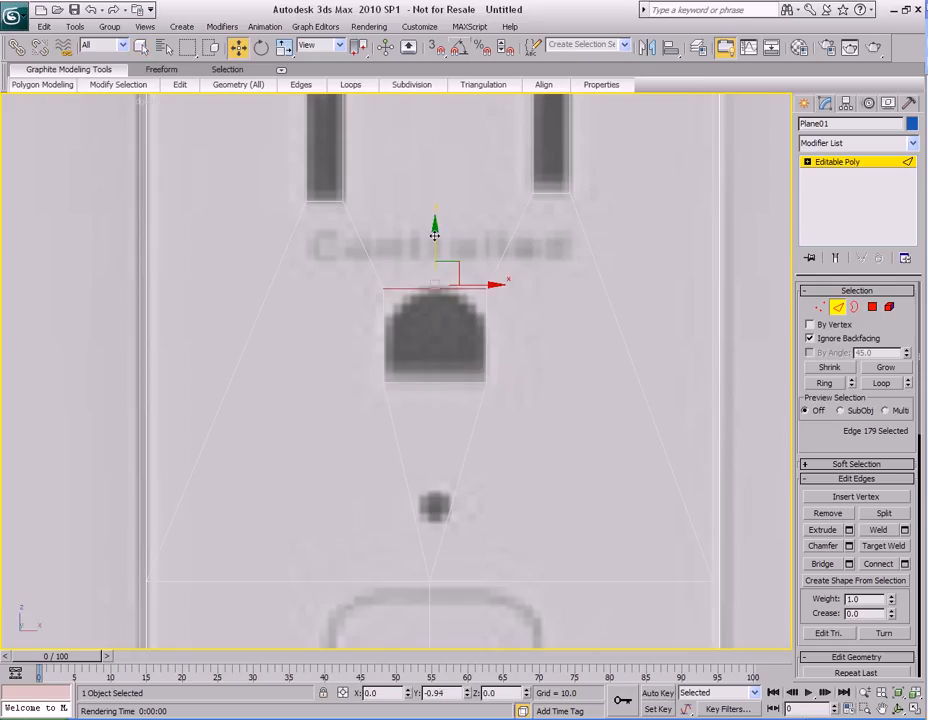
key("q")
- Round the ground hole's top by chamfering its two upper corner vertices by 5.54 and the resulting vertices by 2.216
scroll(441, 340, "up", 3)
middle_click_drag(468, 344, 453, 317)
key("1")
left_click(369, 243)
left_click(508, 263, "ctrl")
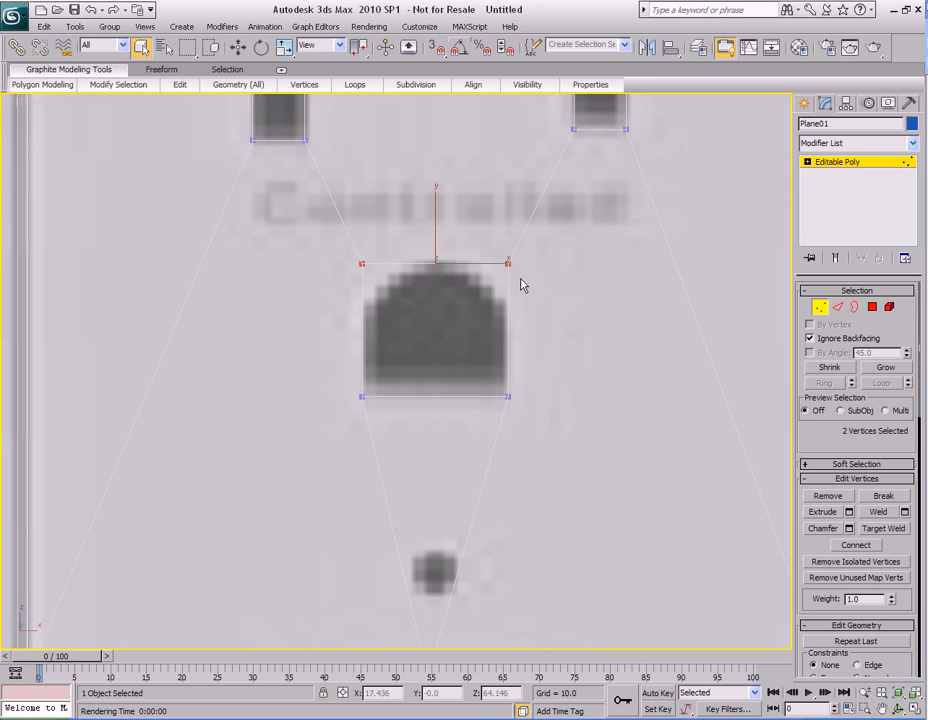
right_click(463, 292)
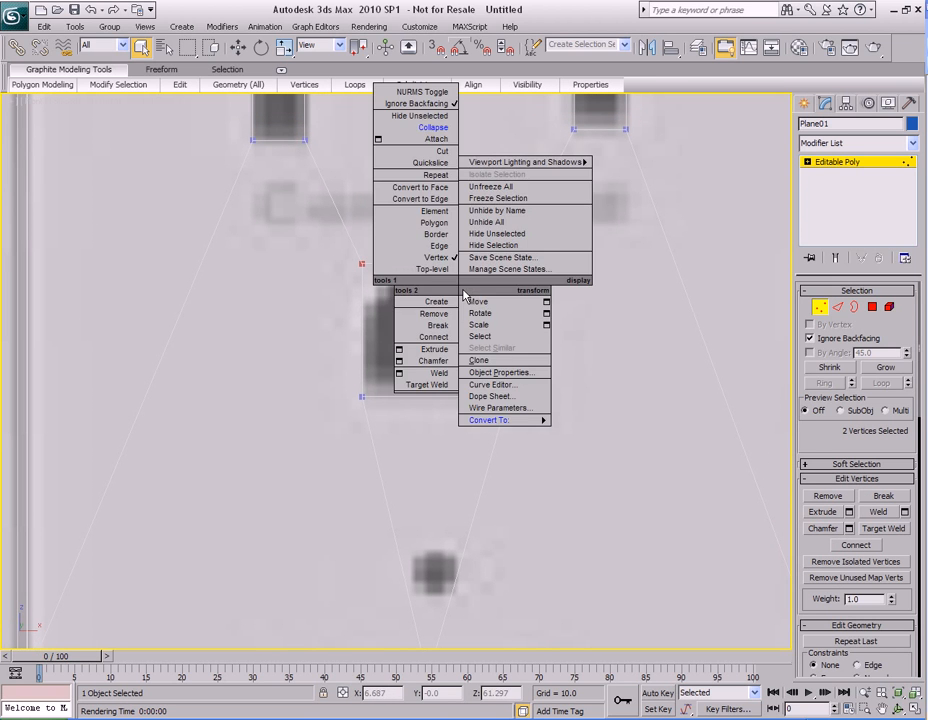
left_click(399, 361)
left_click_drag(458, 327, 561, 230)
left_click(553, 378)
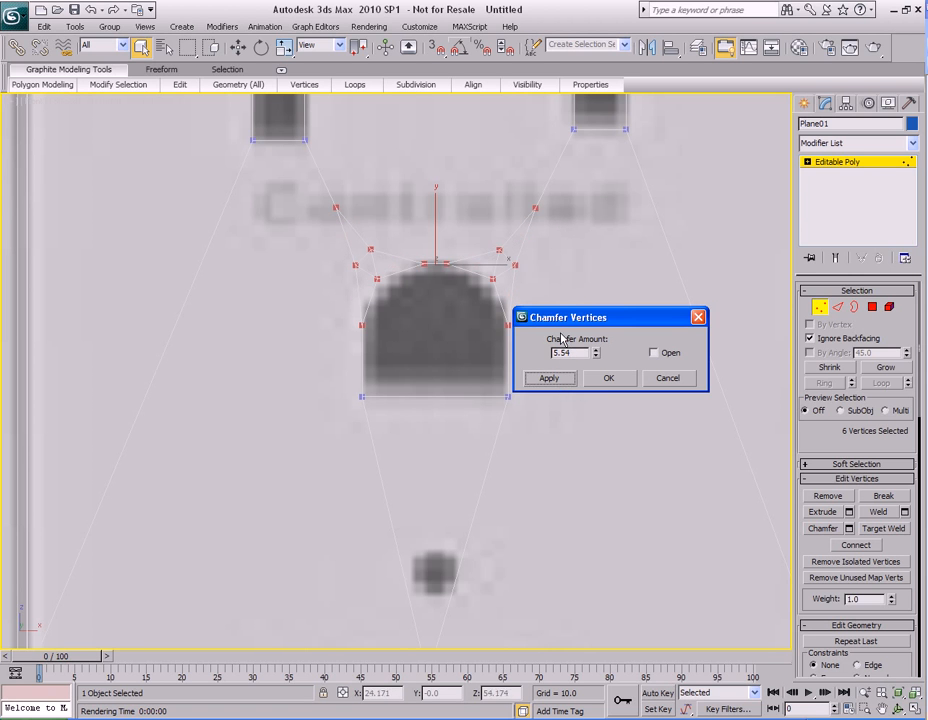
left_click_drag(596, 353, 595, 397)
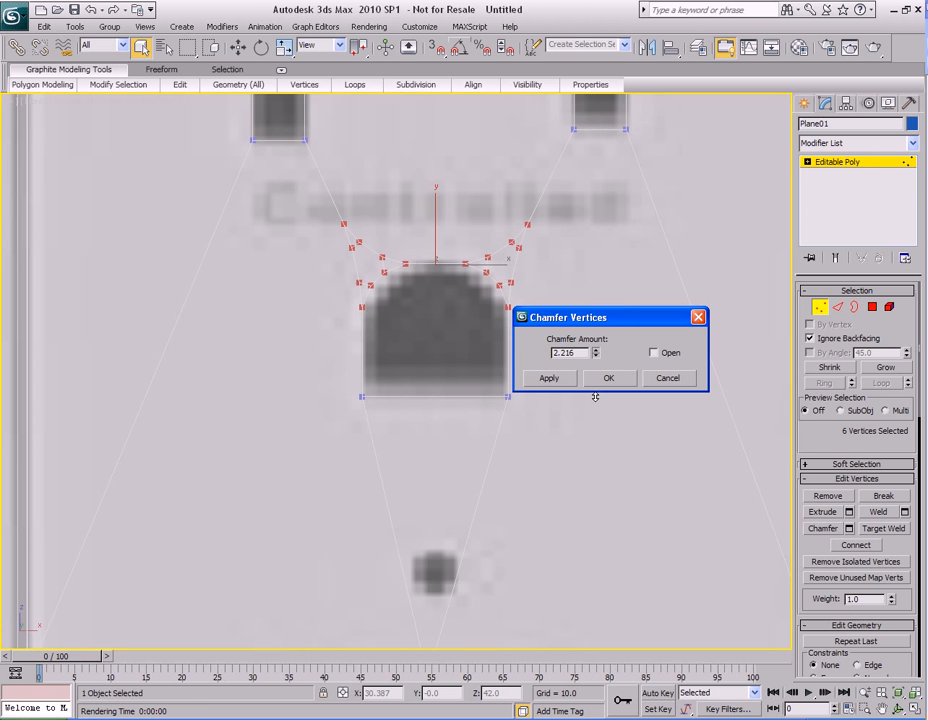
left_click(608, 378)
- Collapse the stray chamfer vertices outside the ground hole's upper right corner into one vertex
scroll(505, 408, "up", 3)
key("1")
key("1")
scroll(530, 284, "up", 3)
left_click_drag(501, 274, 574, 347, "ctrl")
left_click_drag(286, 235, 329, 269, "ctrl")
left_click_drag(534, 236, 596, 300)
left_click_drag(498, 275, 536, 309, "ctrl")
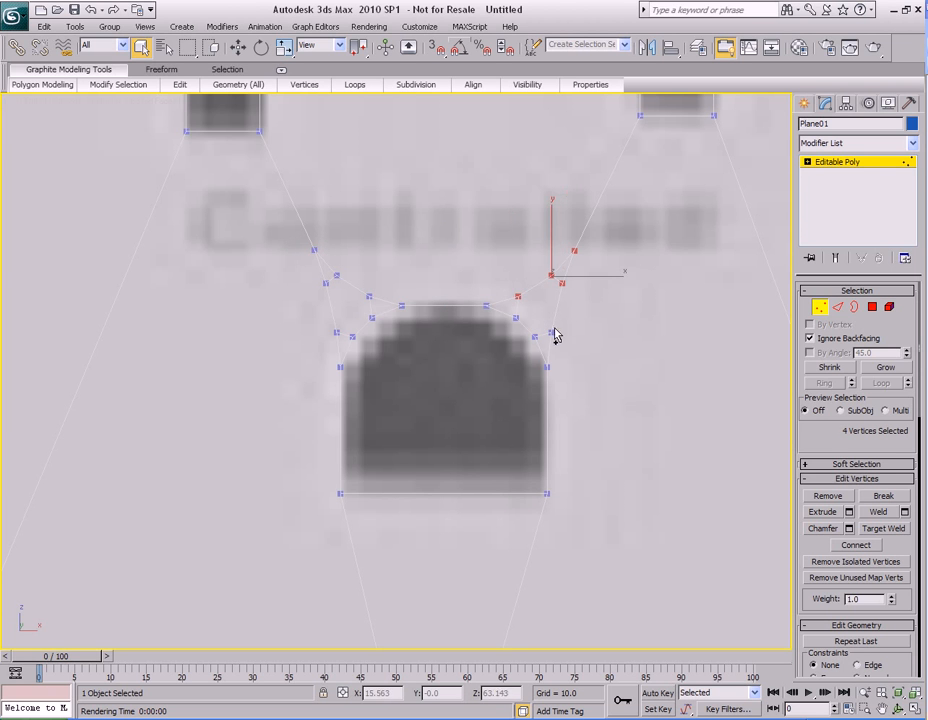
right_click(559, 333)
left_click(532, 191)
- Collapse the stray chamfer vertices outside the upper left corner into one and check the mesh with see-through display off
left_click_drag(286, 234, 389, 307)
left_click_drag(319, 319, 350, 341, "ctrl")
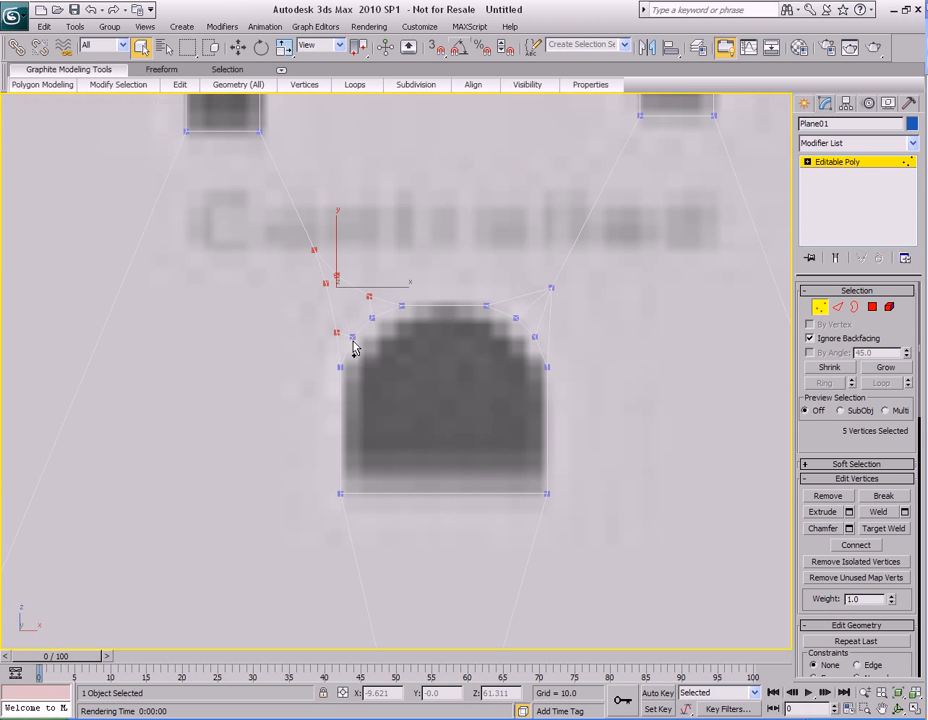
right_click(356, 348)
left_click(435, 238)
middle_click_drag(483, 394, 501, 382)
scroll(502, 402, "down", 2)
key("alt+x")
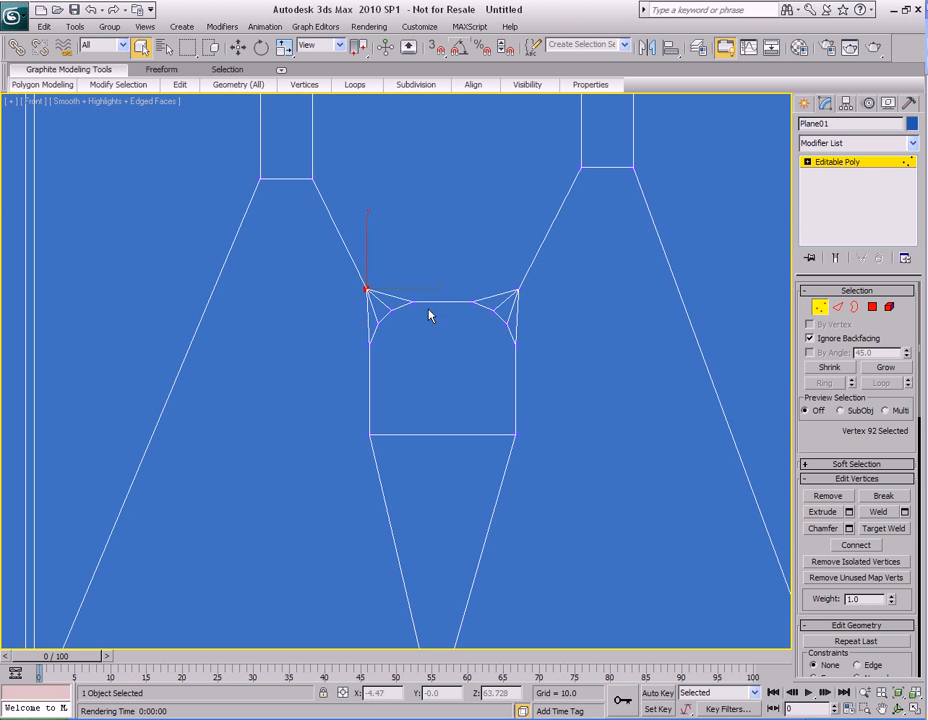
key("alt+x")
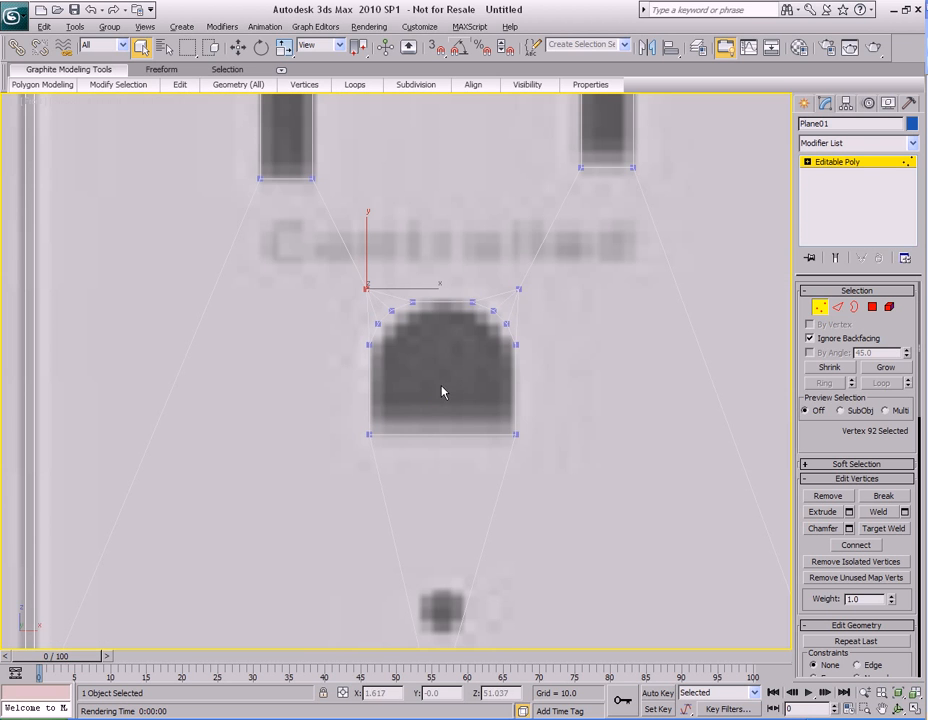
- Examine the rounded ground hole and blade slots against the outlet photo
middle_click_drag(452, 393, 433, 435)
scroll(435, 451, "down", 2)
scroll(426, 389, "up", 2)
scroll(426, 421, "down", 4)
scroll(439, 468, "down", 1)
scroll(439, 480, "up", 1)
scroll(437, 375, "down", 2)
scroll(437, 325, "down", 1)
scroll(437, 325, "down", 1)
middle_click_drag(437, 325, 437, 375)
scroll(433, 373, "up", 2)
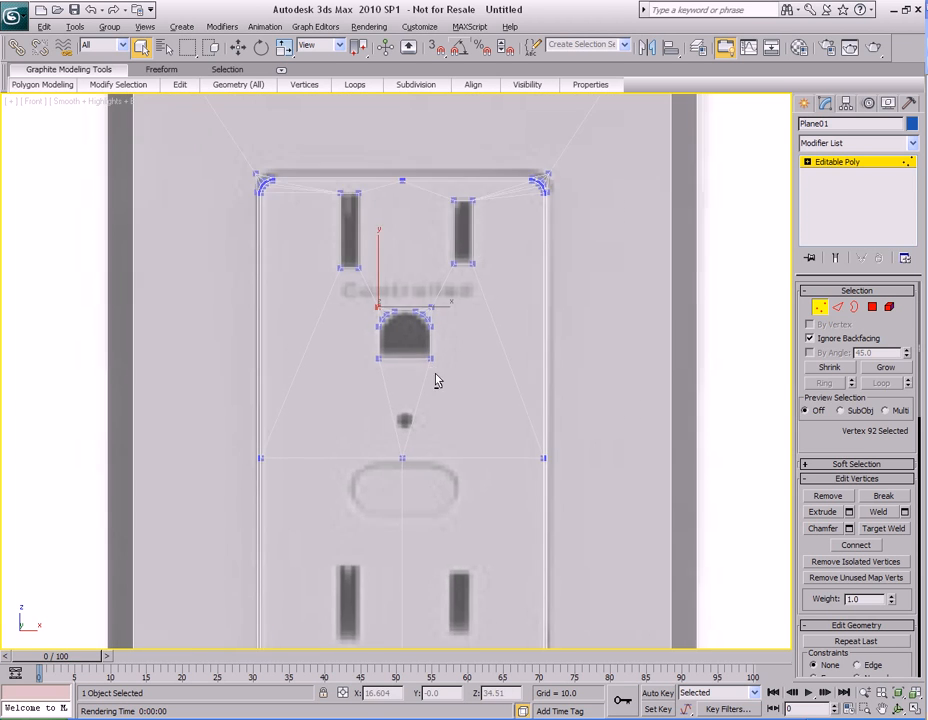
key("F4")
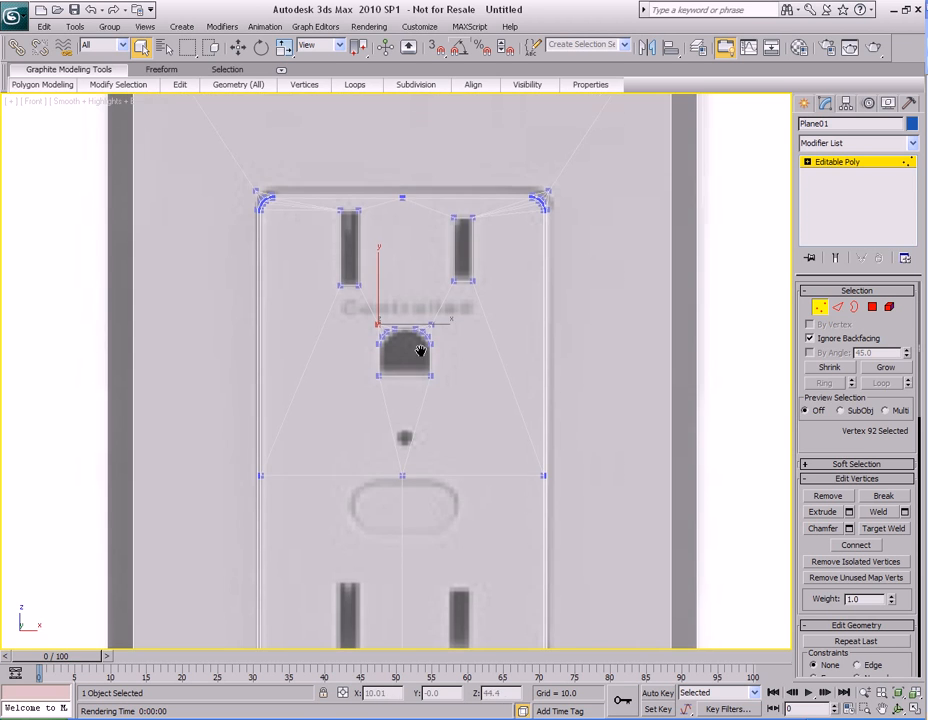
- Move the eight vertices of the ground hole's rounded top down by about 1.17 to match the photo, and leave vertex editing
scroll(420, 393, "up", 4)
middle_click_drag(420, 395, 378, 385)
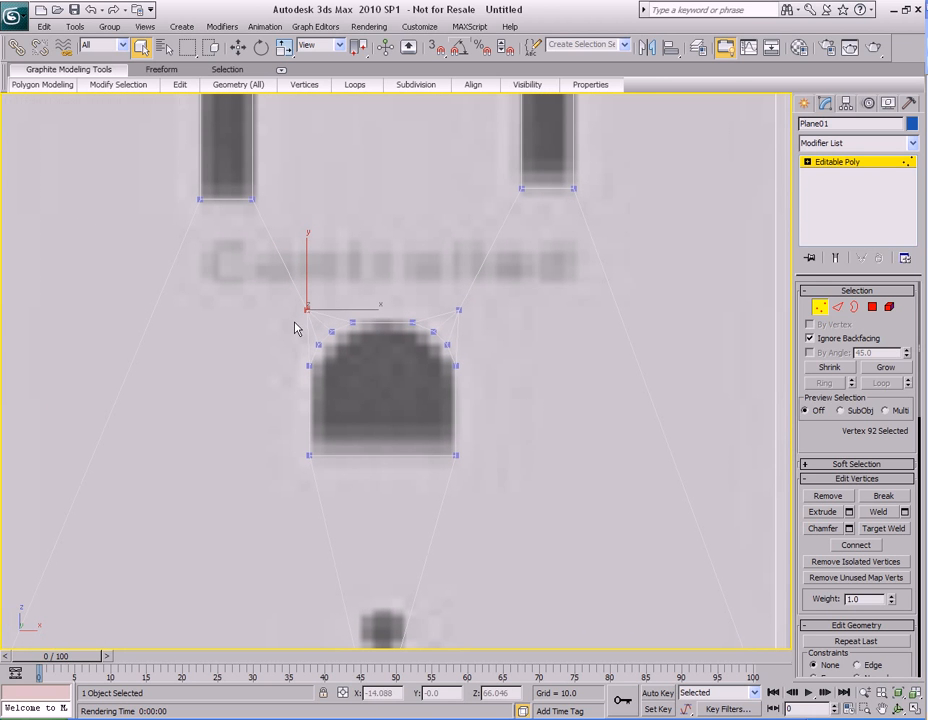
left_click_drag(280, 315, 482, 410)
key("w")
left_click_drag(382, 285, 382, 293)
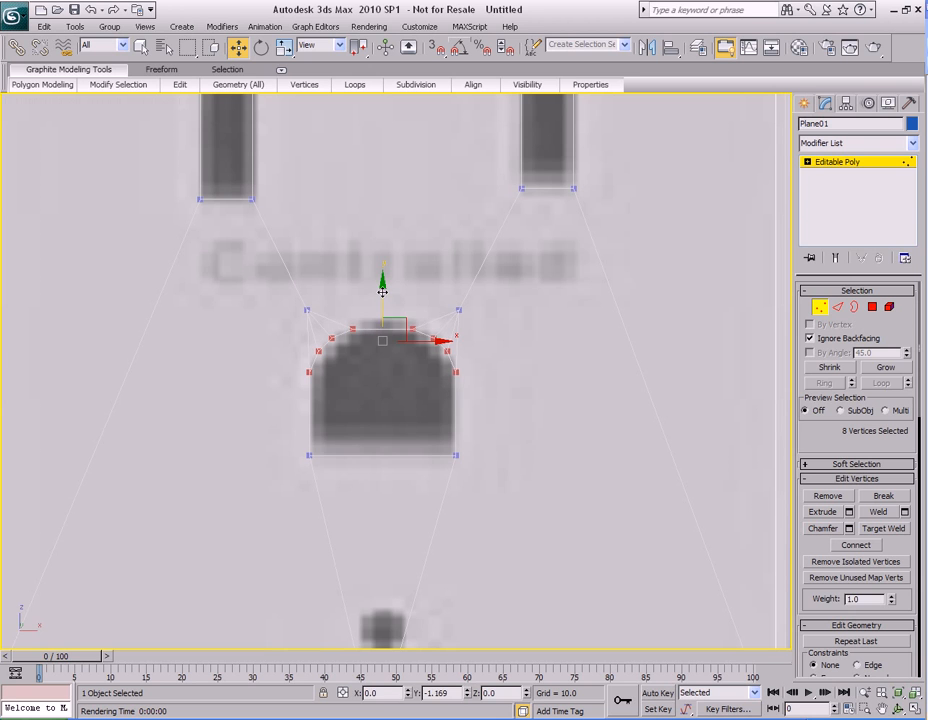
key("q")
left_click_drag(298, 366, 489, 410)
key("w")
key("q")
left_click(514, 372)
scroll(442, 390, "down", 4)
middle_click_drag(442, 390, 460, 382)
key("1")
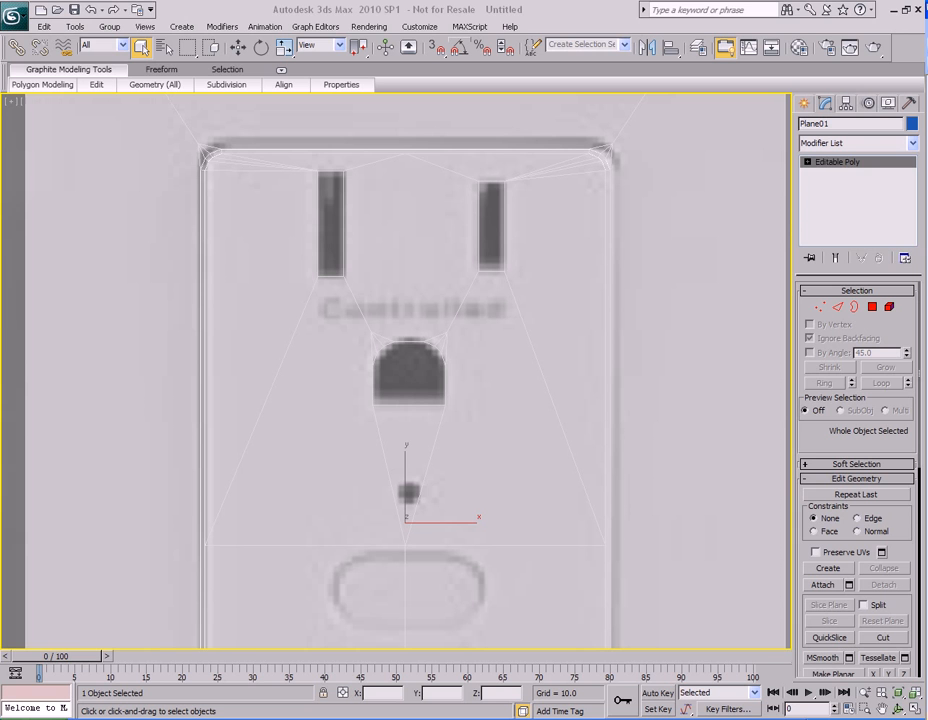
- Save the scene as 07_Electrical_Part_01 in the scenes folder, replacing the existing file
key("alt+Tab")
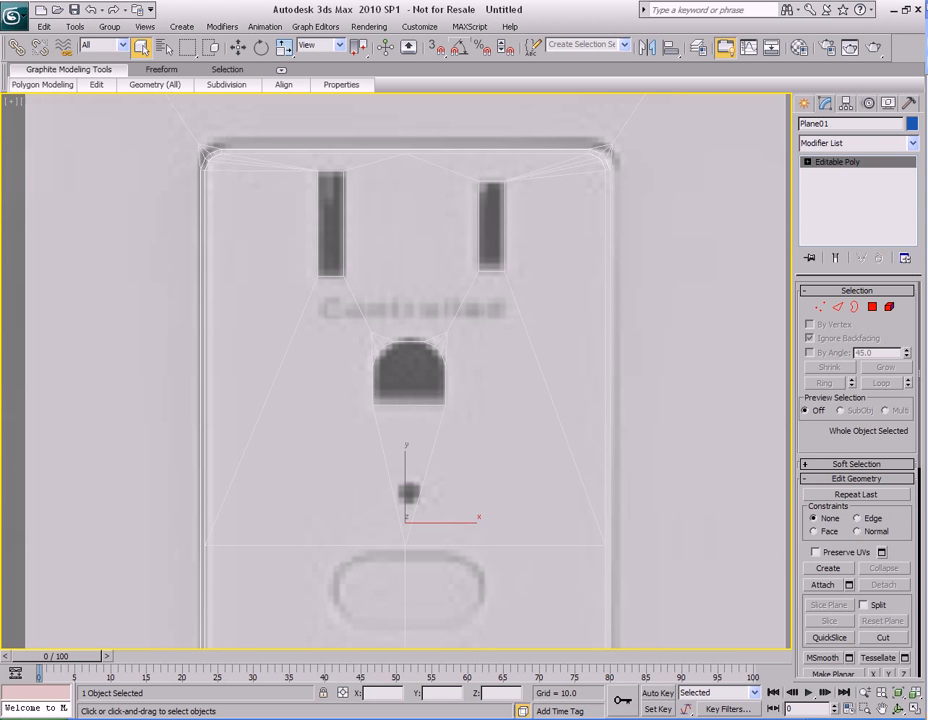
key("alt+f")
key("a")
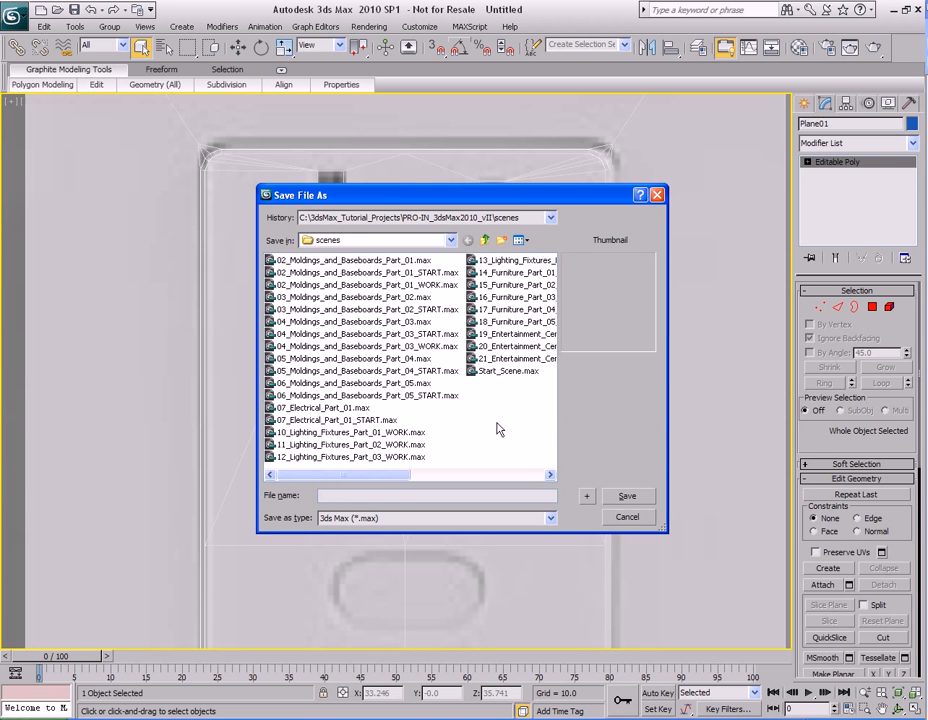
type("07_Electrical_Part_01")
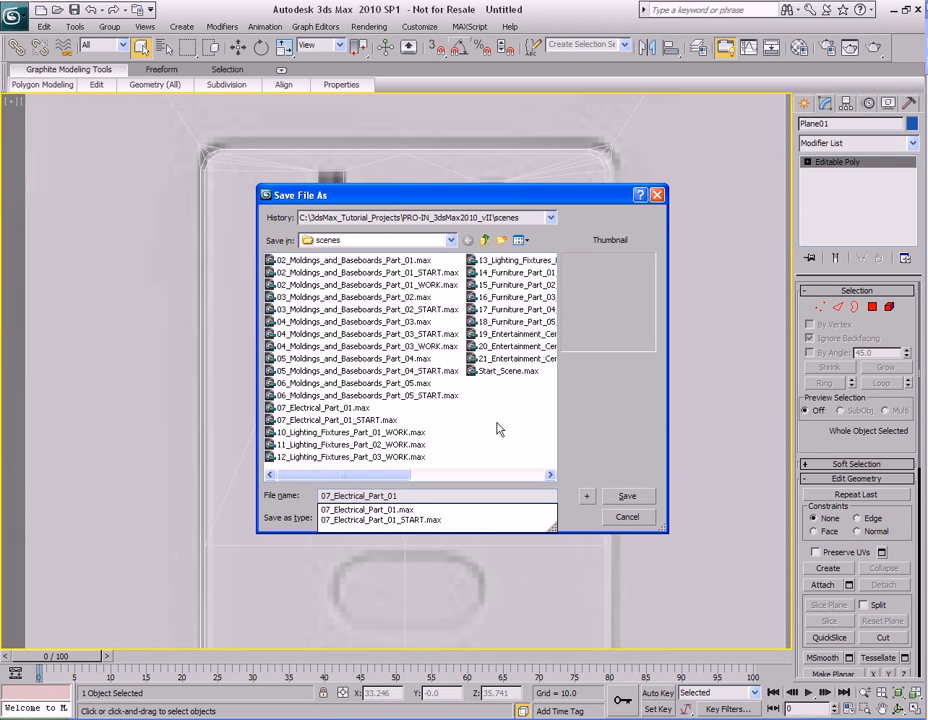
key("Return")
key("Return")
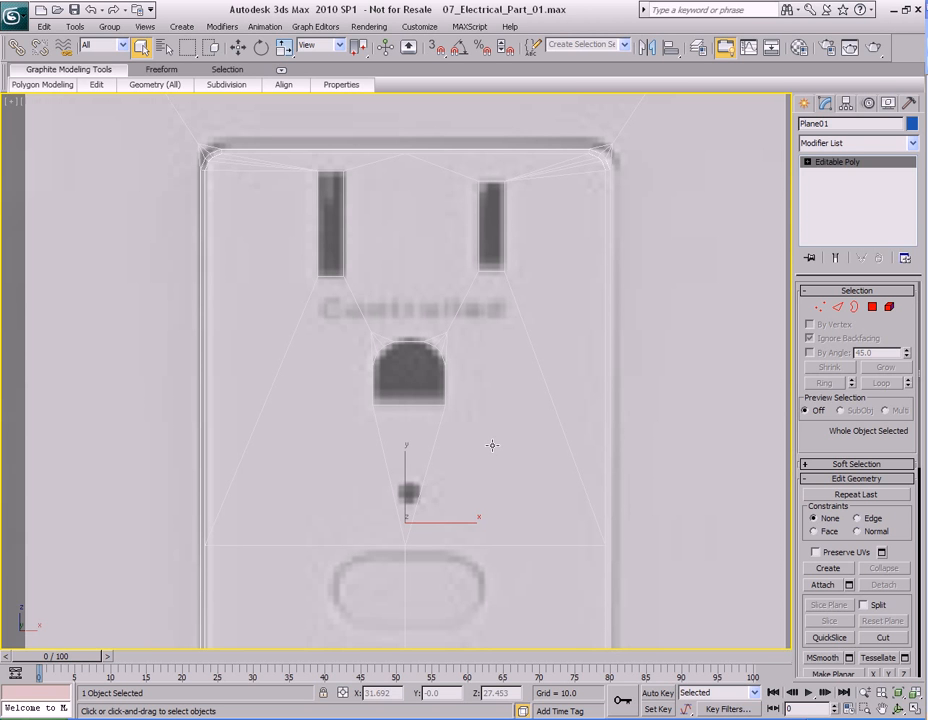
- Turn off see-through display for the outlet mesh
middle_click_drag(487, 437, 510, 443)
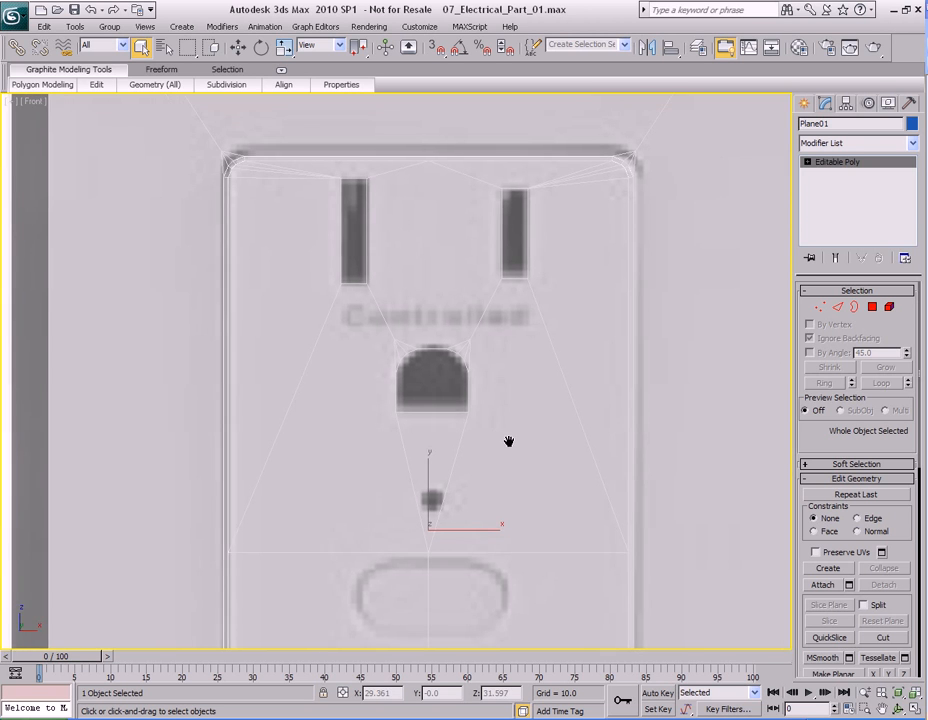
scroll(510, 442, "down", 4)
key("alt+x")
middle_click_drag(476, 500, 498, 396)
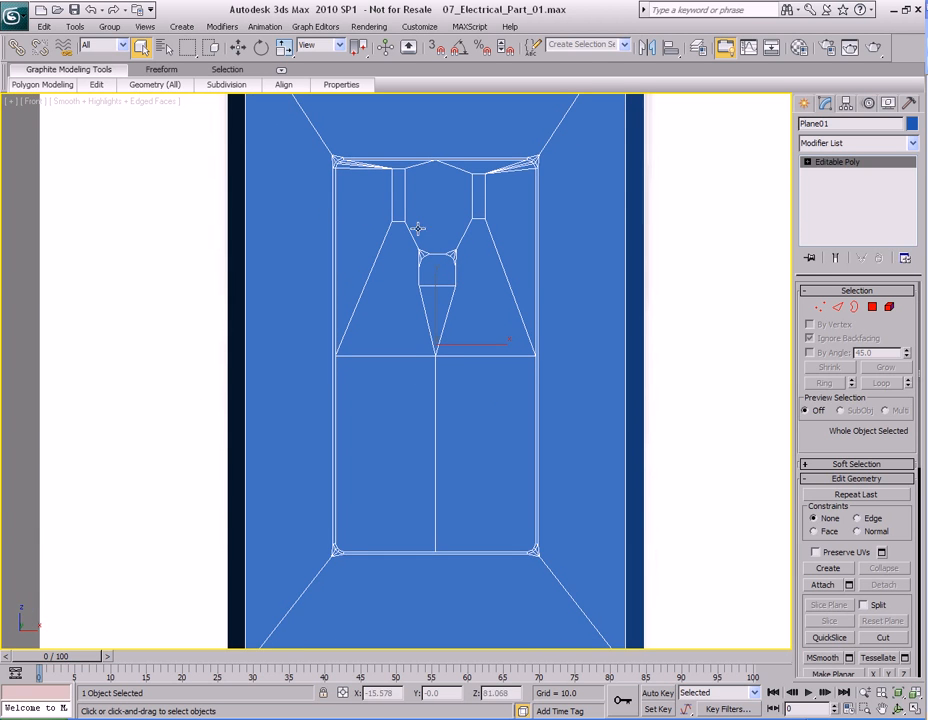
middle_click_drag(418, 276, 409, 288)
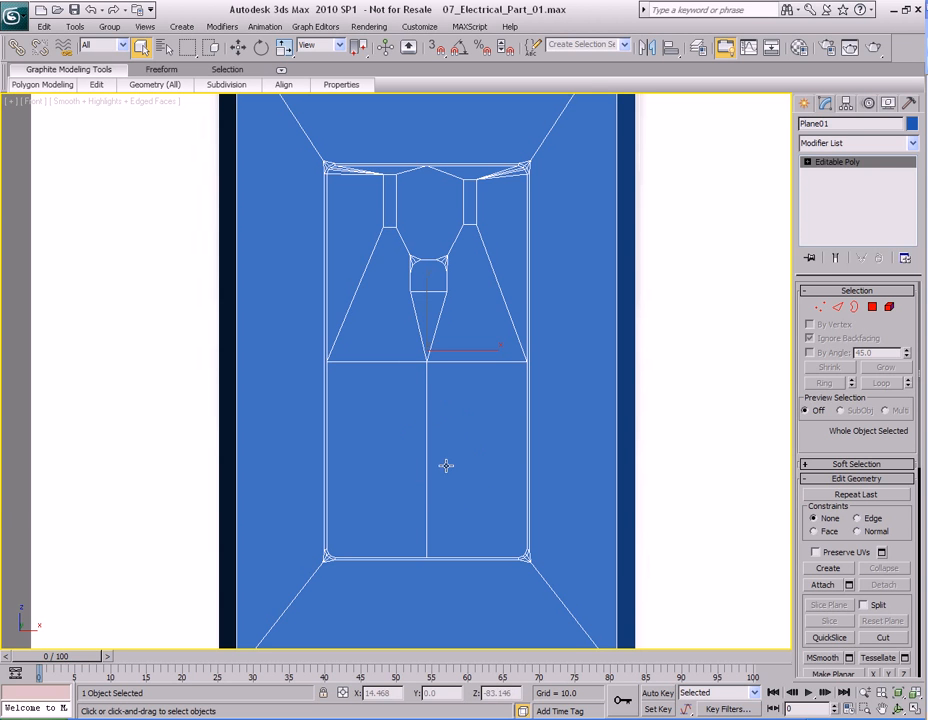
middle_click_drag(445, 463, 446, 451)
- Delete the two large polygons in the lower half of the outlet insert, working in the Perspective view
key("alt+w")
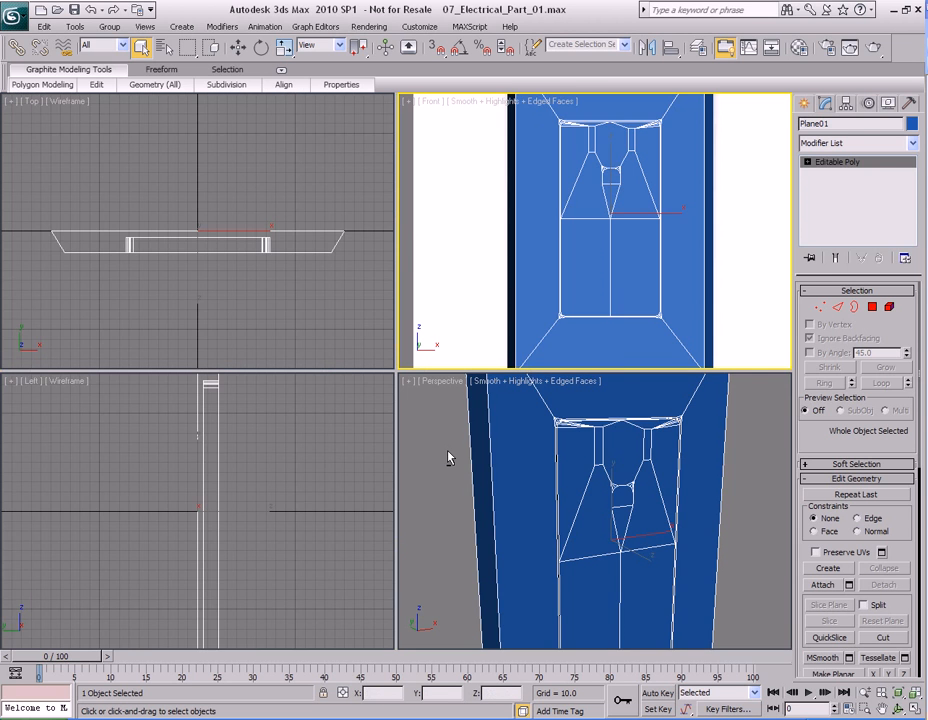
key("alt+w")
key("alt+w")
right_click(497, 465)
key("alt+w")
middle_click_drag(497, 466, 460, 417, "alt")
scroll(468, 472, "down", 3)
scroll(460, 417, "up", 4)
key("4")
left_click(368, 403)
left_click(491, 403, "ctrl")
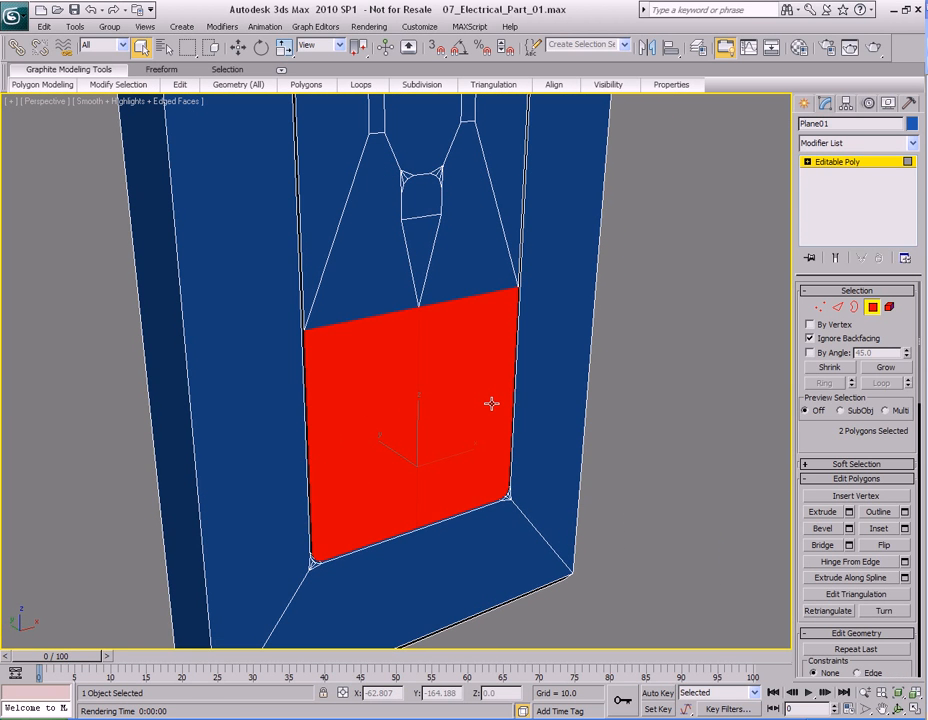
key("Delete")
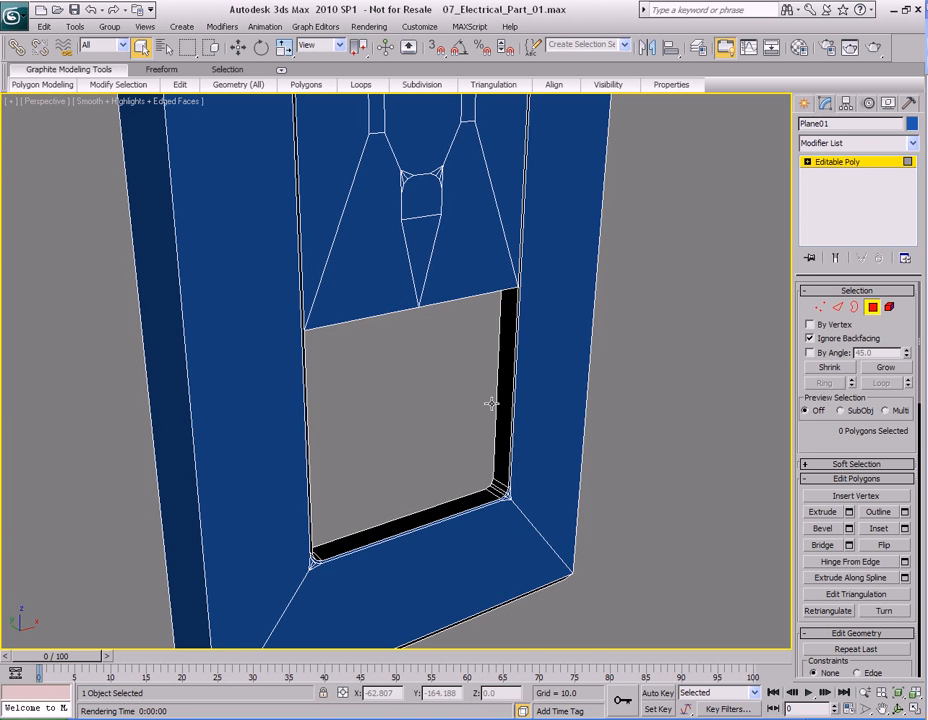
middle_click_drag(453, 257, 464, 391)
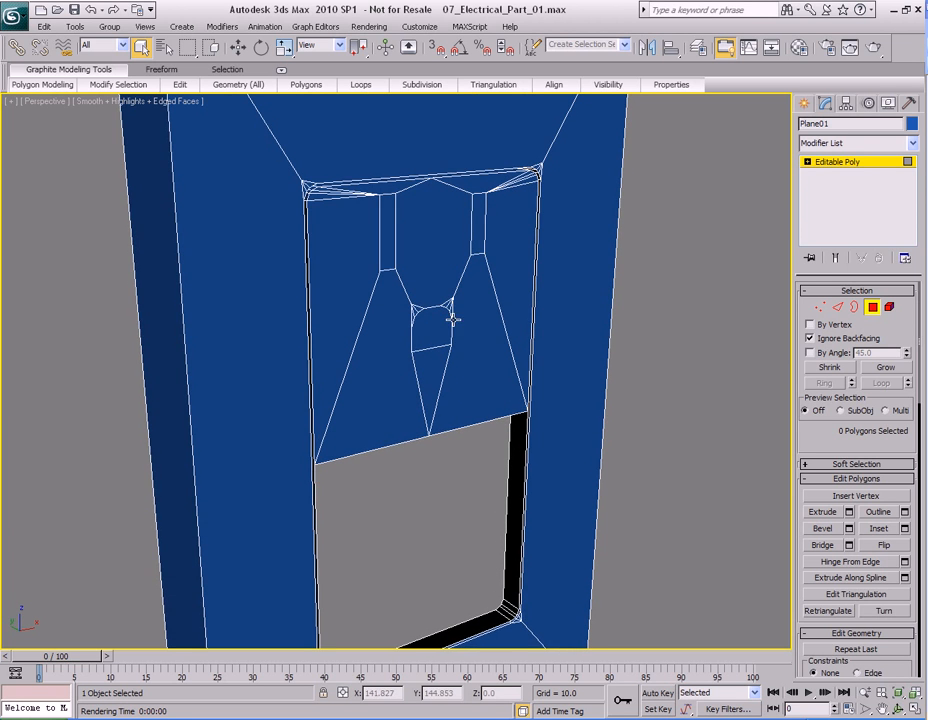
middle_click_drag(453, 319, 449, 336)
left_click(428, 392)
left_click_drag(395, 407, 465, 254)
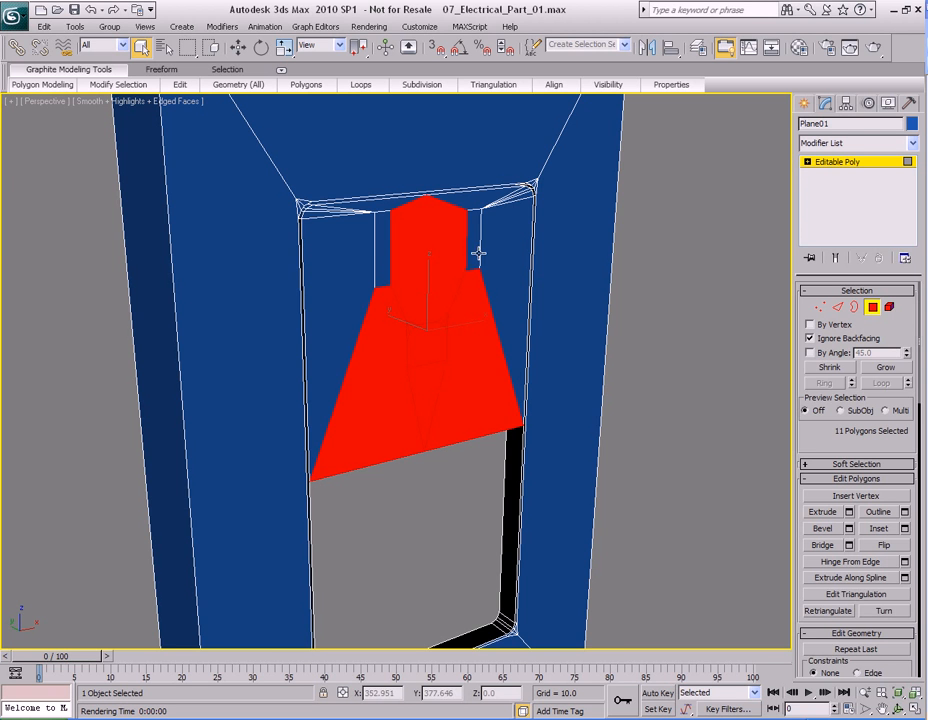
left_click(477, 252, "ctrl")
left_click(511, 244, "ctrl")
- Select all polygons of the insert's upper half, including the slots and ground hole, in the Front view
middle_click_drag(497, 247, 447, 396)
key("f")
left_click_drag(276, 548, 526, 255)
middle_click_drag(427, 351, 449, 358)
scroll(427, 414, "up", 4)
scroll(427, 418, "down", 2)
scroll(443, 358, "down", 2)
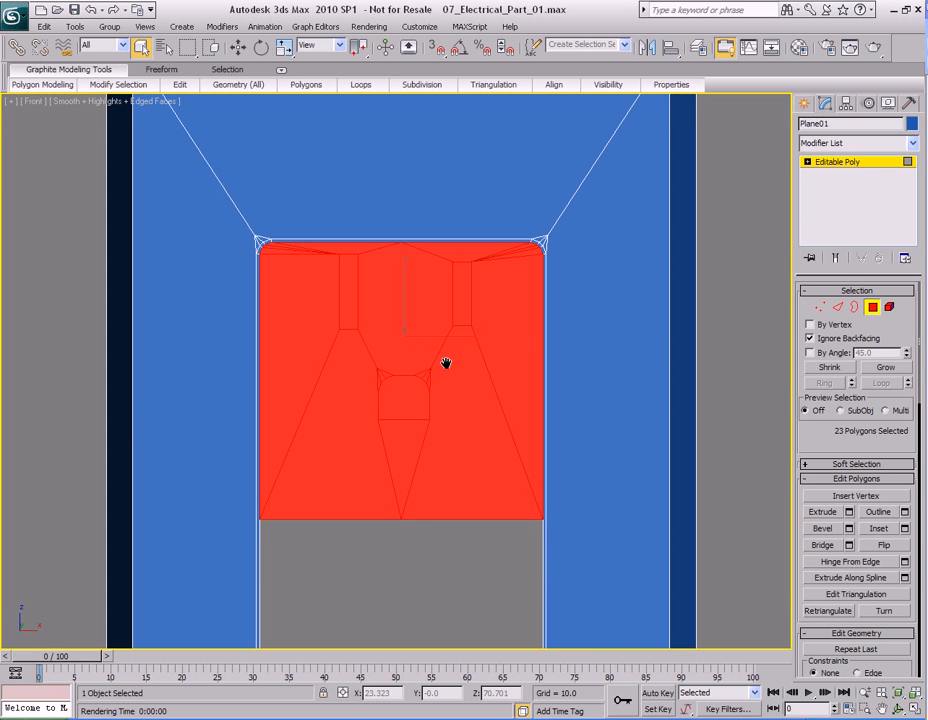
- Clone the selected upper-half polygons straight down into the lower opening as an element of the same mesh
key("p")
middle_click_drag(443, 365, 433, 343, "alt")
scroll(437, 360, "down", 2)
key("w")
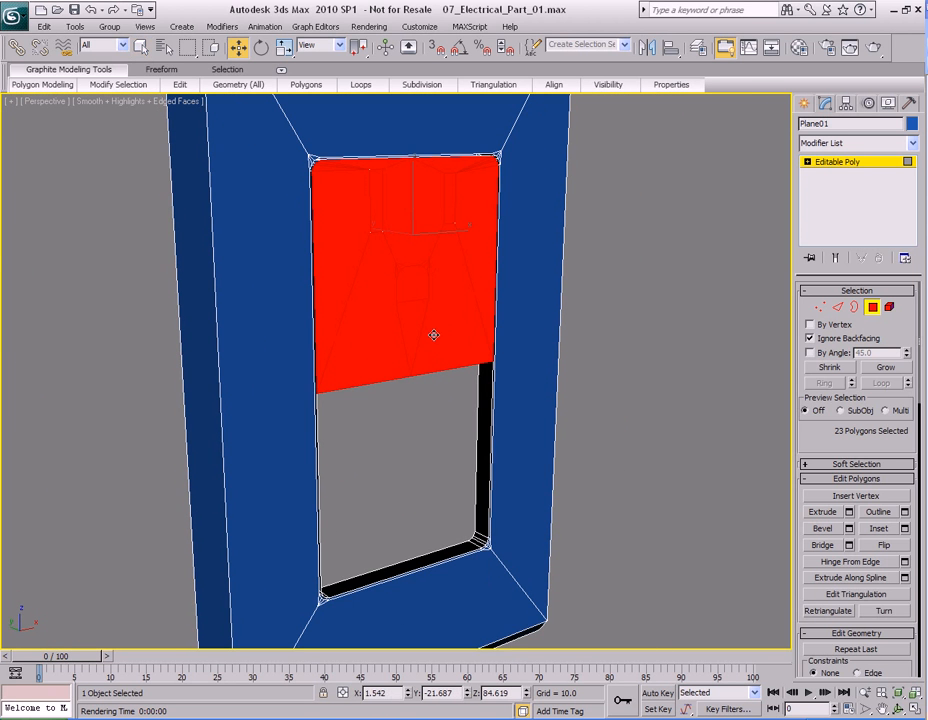
left_click_drag(413, 192, 410, 408)
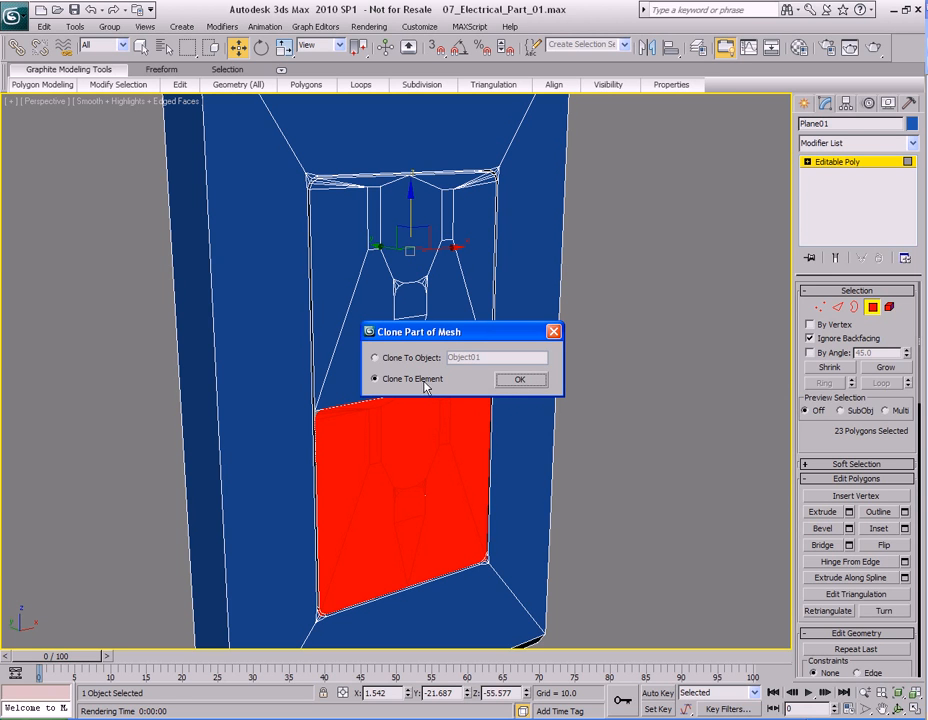
left_click(520, 380)
- Nudge the cloned lower half down to about Z -56.73 and show it in the maximized Front view
key("z")
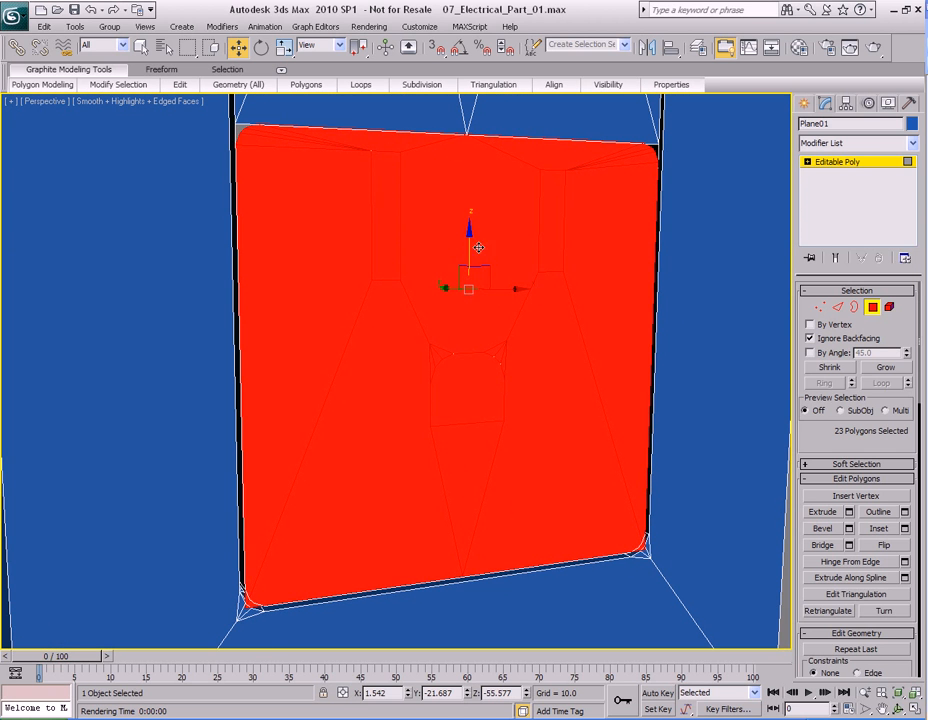
left_click_drag(466, 232, 466, 238)
middle_click_drag(512, 348, 512, 308)
middle_click_drag(510, 388, 509, 346)
middle_click_drag(528, 331, 508, 361)
scroll(508, 358, "down", 5)
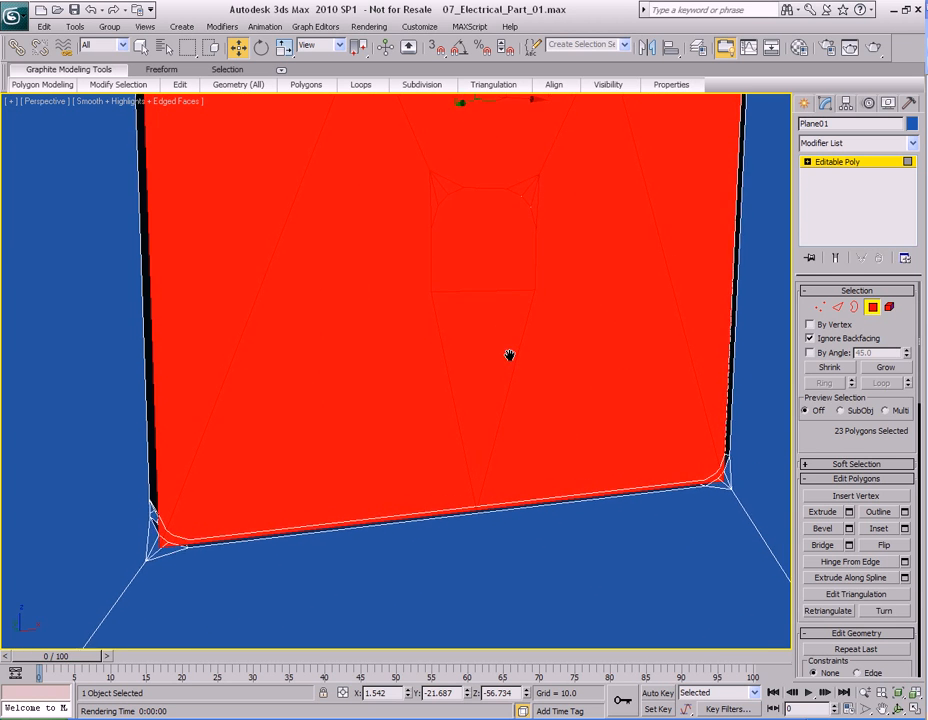
middle_click_drag(496, 336, 482, 405)
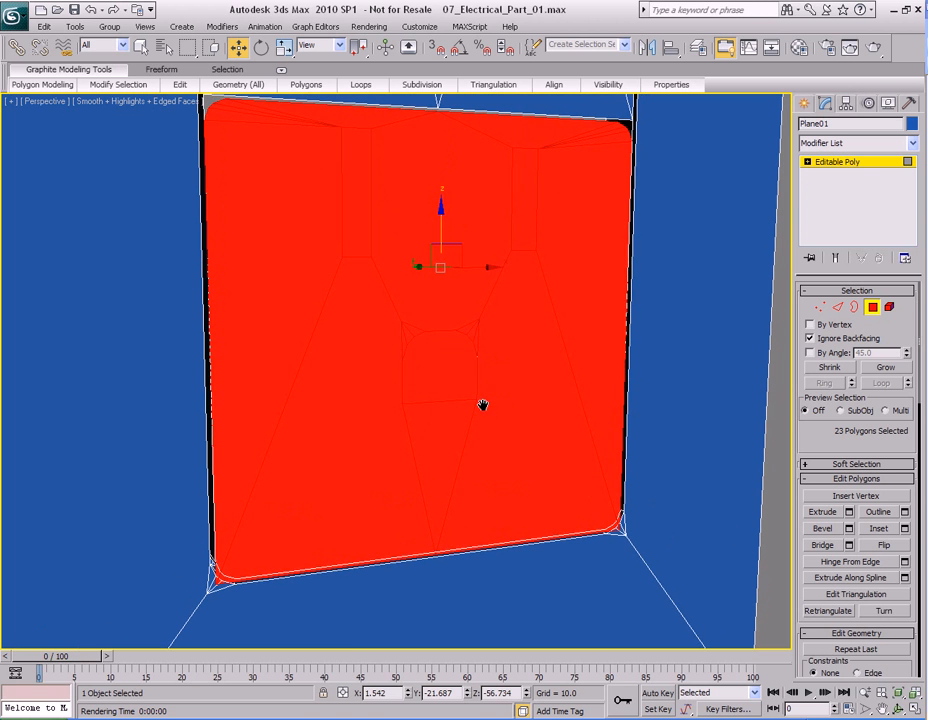
key("alt+w")
middle_click(530, 200)
key("alt+w")
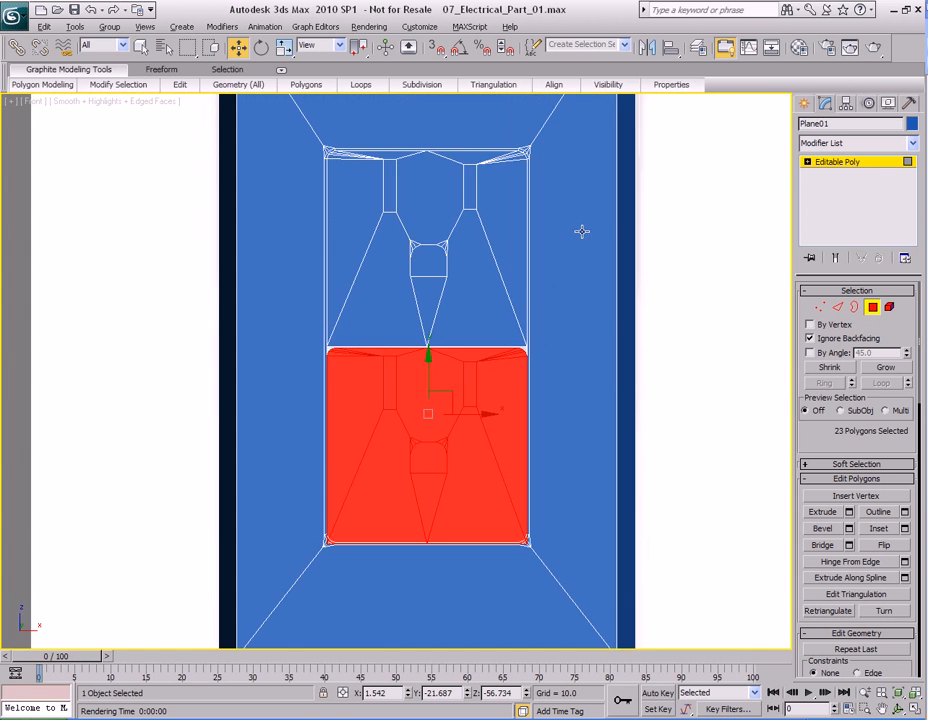
- Make the mesh see-through in the Front view and move the cloned lower half down onto the photo's lower slots
scroll(536, 307, "up", 2)
middle_click_drag(576, 278, 499, 329)
key("alt+x")
key("F2")
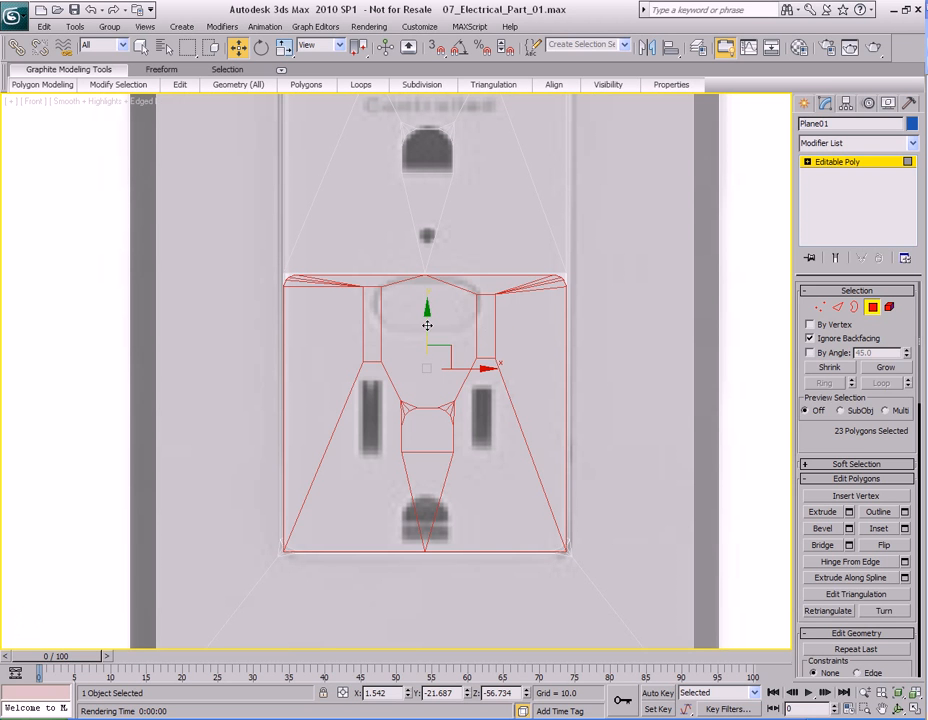
left_click_drag(427, 309, 429, 424)
middle_click_drag(454, 450, 437, 327)
scroll(454, 360, "up", 3)
left_click_drag(437, 327, 436, 328)
mouse_move(491, 404)
middle_mouse_down()
mouse_move(492, 334)
mouse_move(493, 406)
middle_mouse_up()
scroll(493, 322, "down", 1)
scroll(493, 406, "up", 1)
- Collapse the four vertices of each rounded upper corner of the cloned lower half into a single vertex
middle_click_drag(519, 333, 361, 346)
key("1")
scroll(383, 321, "down", 1)
middle_click_drag(297, 341, 306, 350)
scroll(340, 350, "up", 1)
left_click_drag(324, 306, 286, 350)
middle_click_drag(304, 348, 315, 362)
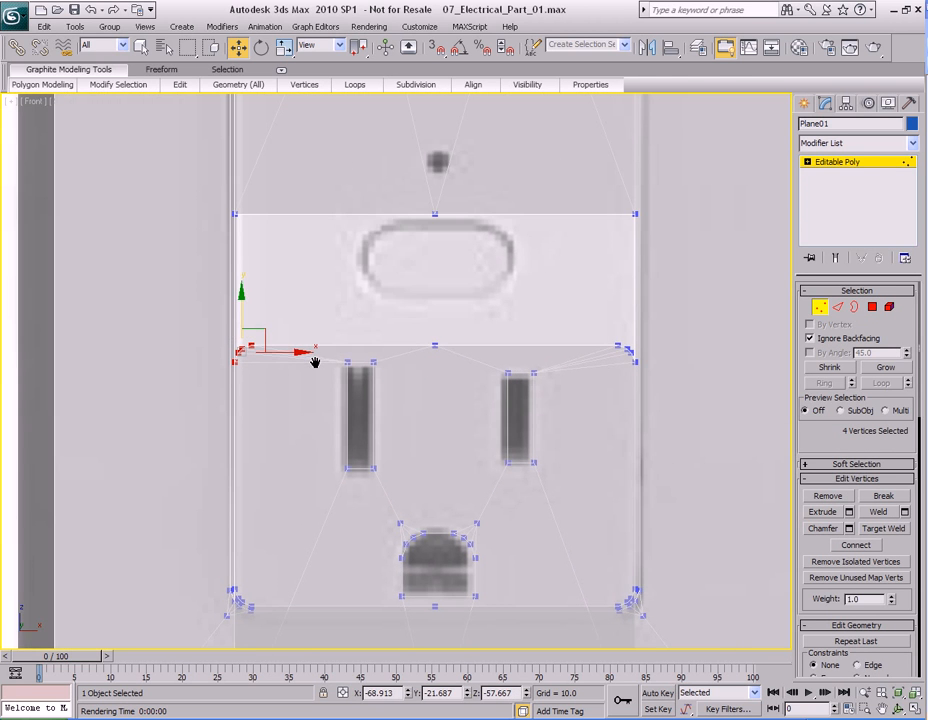
right_click(404, 329)
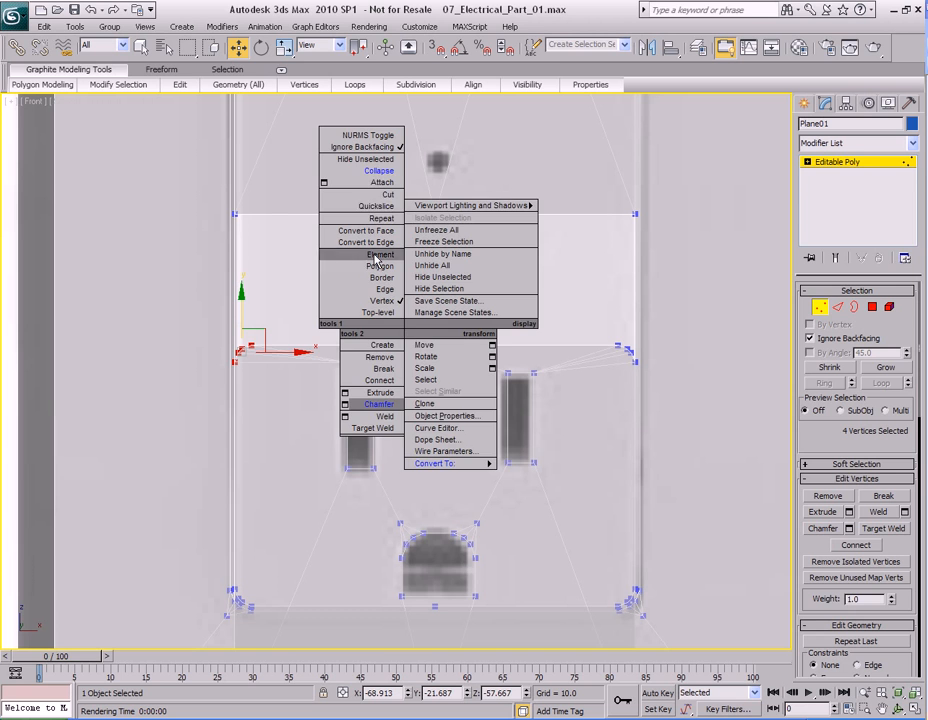
left_click(379, 171)
left_click_drag(600, 335, 654, 389)
right_click(604, 337)
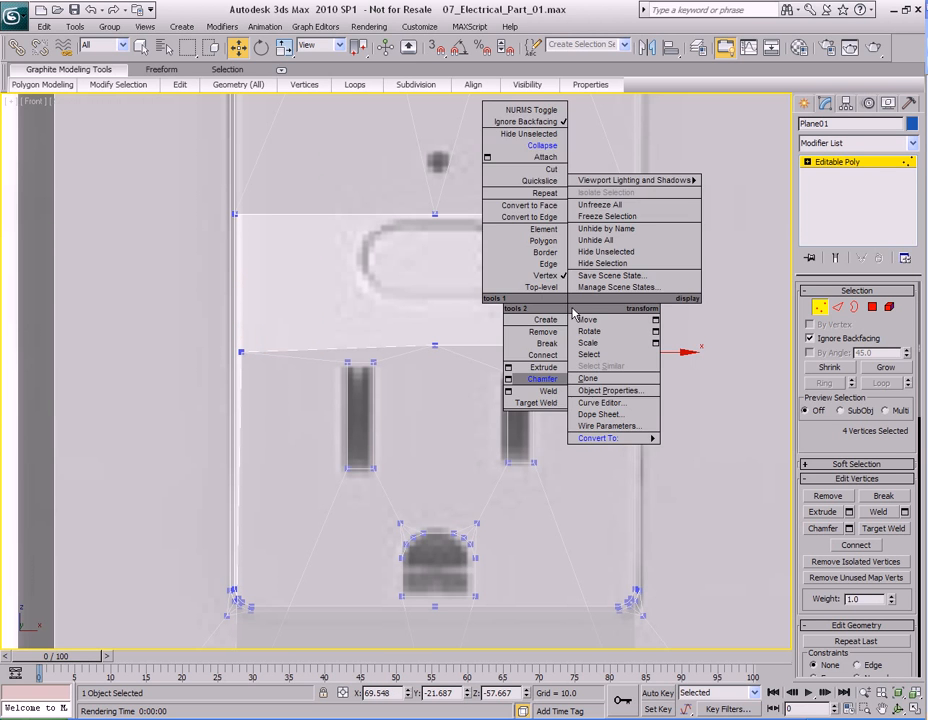
left_click(531, 150)
- Target weld the lower half's upper-left and upper-middle vertices to the matching bottom vertices of the upper half in the Perspective view
middle_click_drag(368, 345, 443, 333)
key("alt+x")
middle_click_drag(391, 392, 457, 364)
key("alt+x")
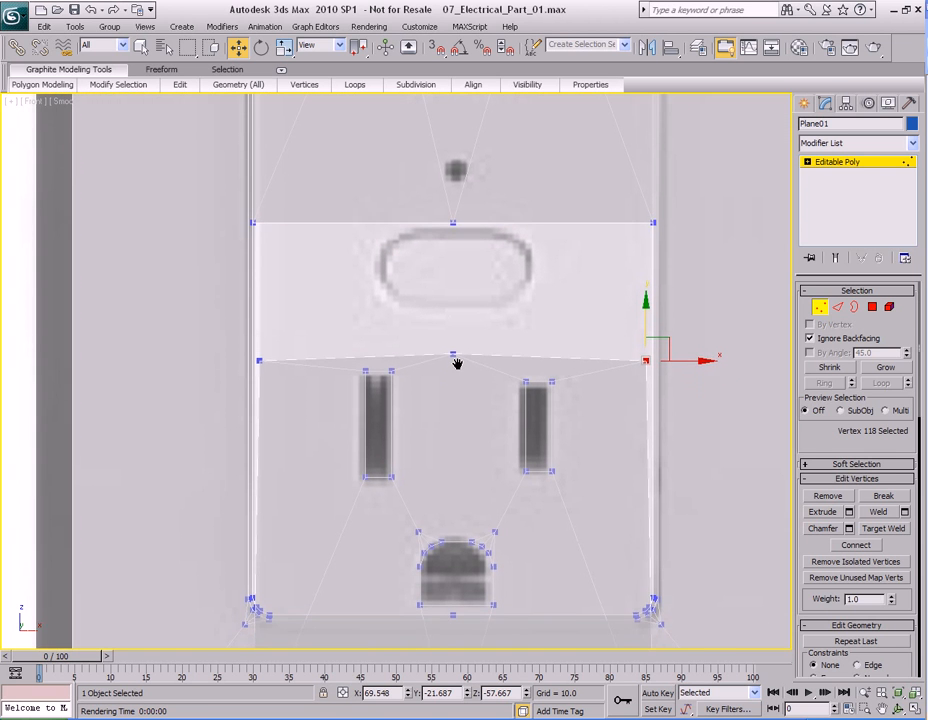
scroll(457, 372, "up", 2)
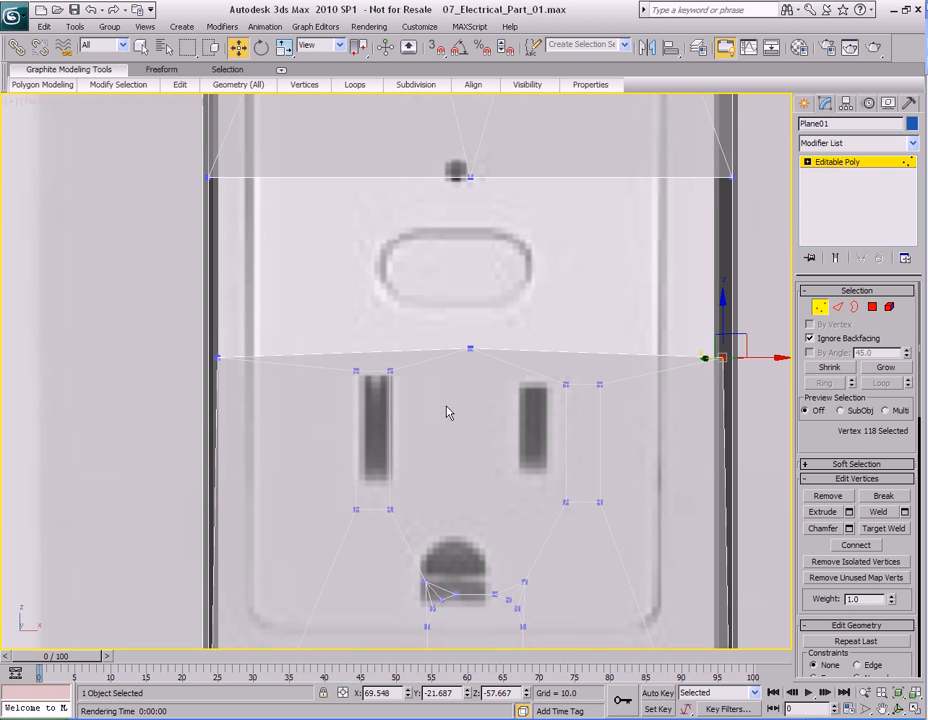
key("f")
key("alt+w")
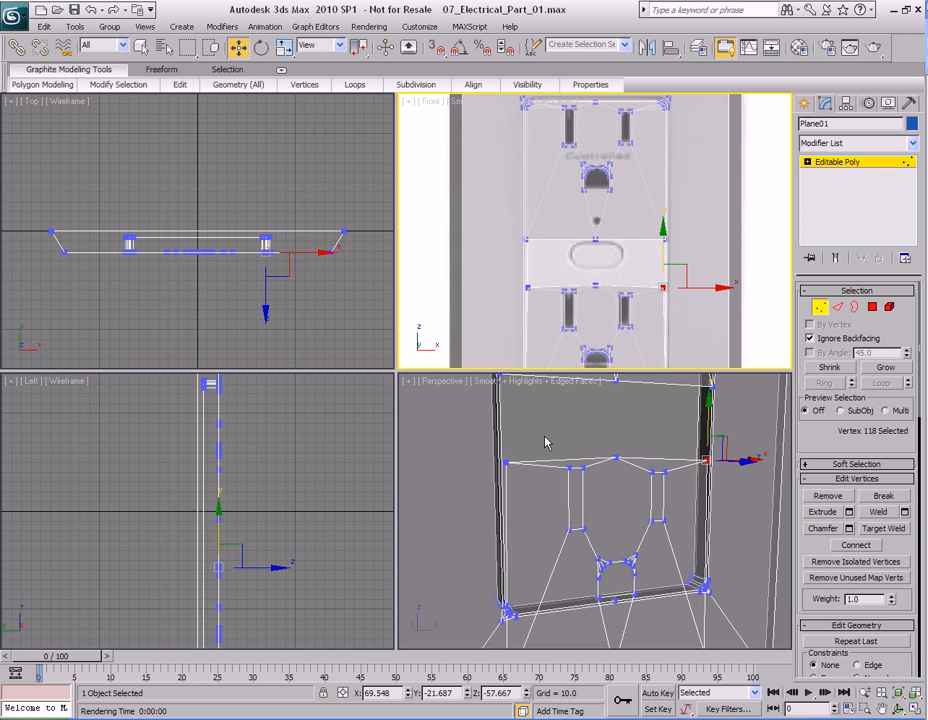
right_click(534, 440)
key("alt+w")
middle_click_drag(535, 443, 508, 486)
key("q")
mouse_move(455, 425)
middle_mouse_down()
mouse_move(490, 462)
mouse_move(460, 410)
mouse_move(446, 432)
middle_mouse_up()
scroll(483, 462, "down", 3)
scroll(469, 434, "up", 2)
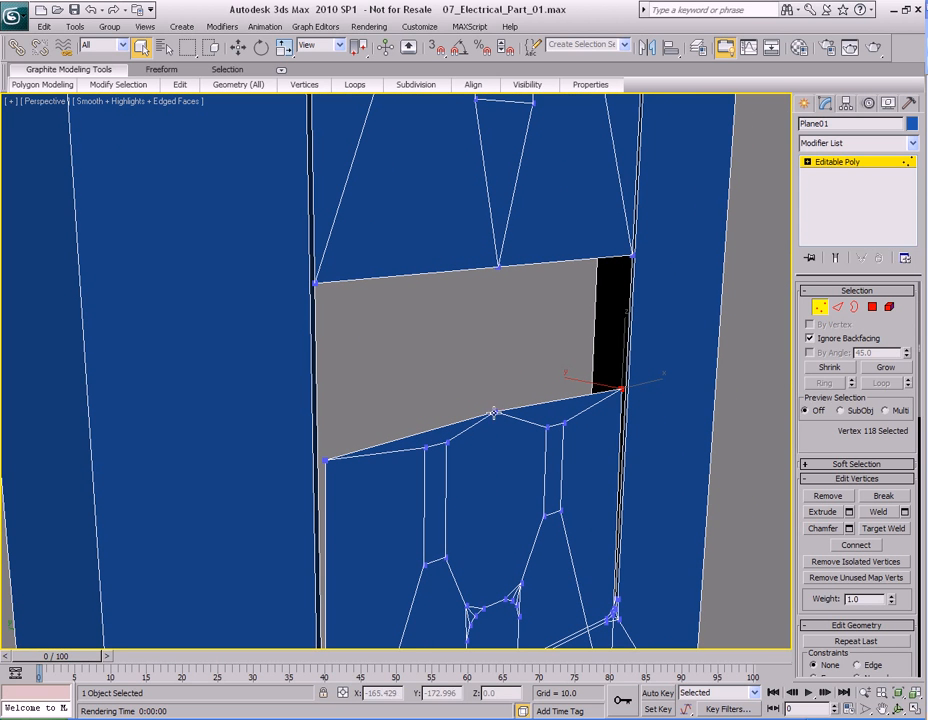
middle_click_drag(417, 333, 437, 346)
right_click(467, 346)
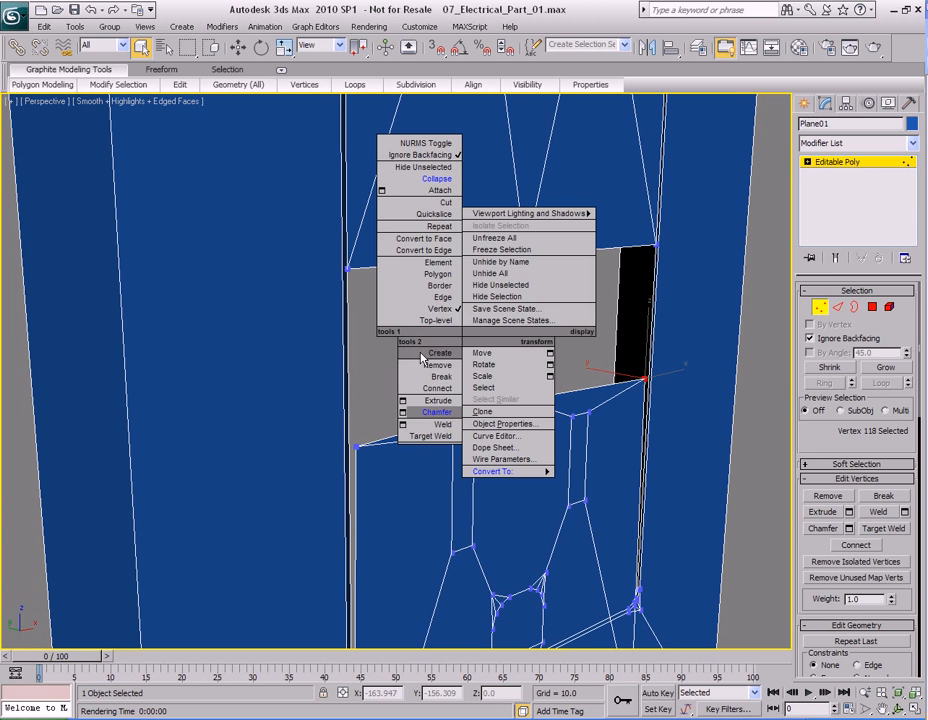
left_click(424, 437)
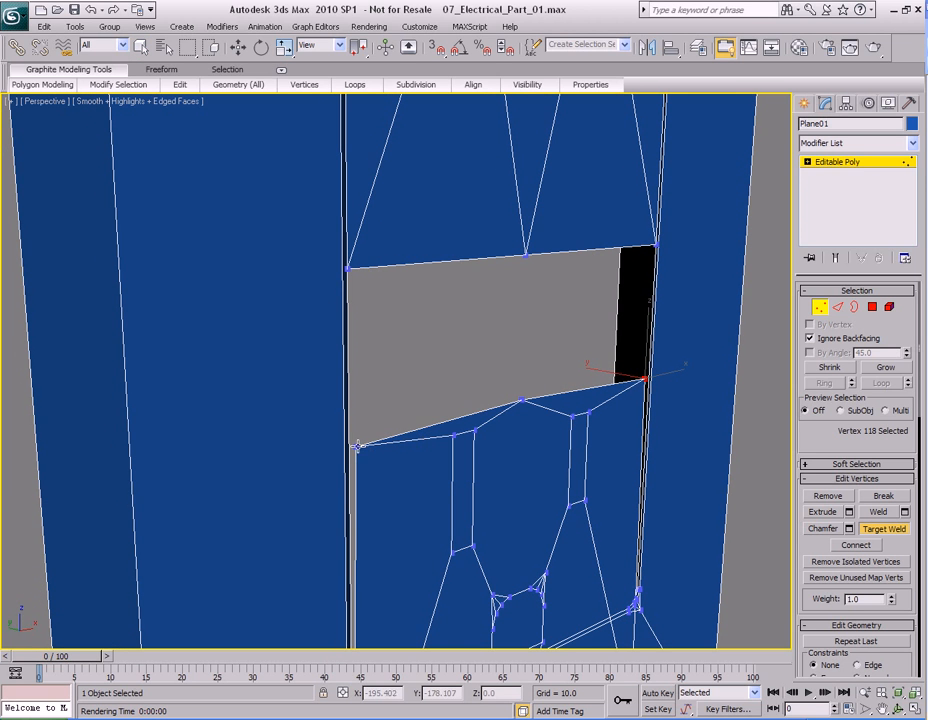
left_click(347, 268)
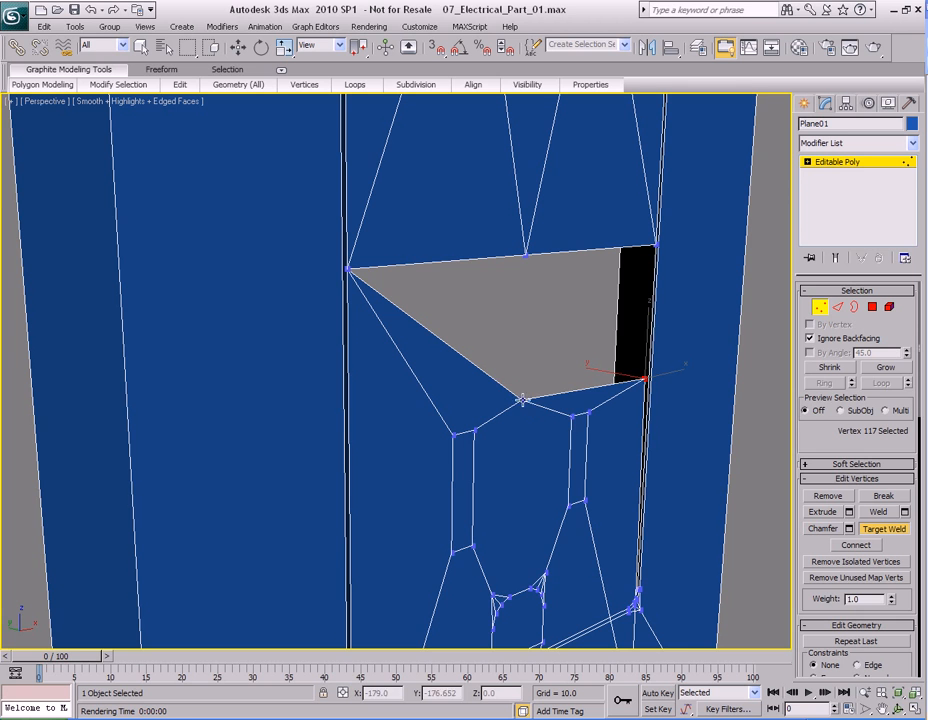
left_click(526, 256)
- Target weld the lower half's upper-right vertex to the upper half's bottom-right vertex and leave Target Weld
middle_click_drag(584, 312, 352, 335, "alt")
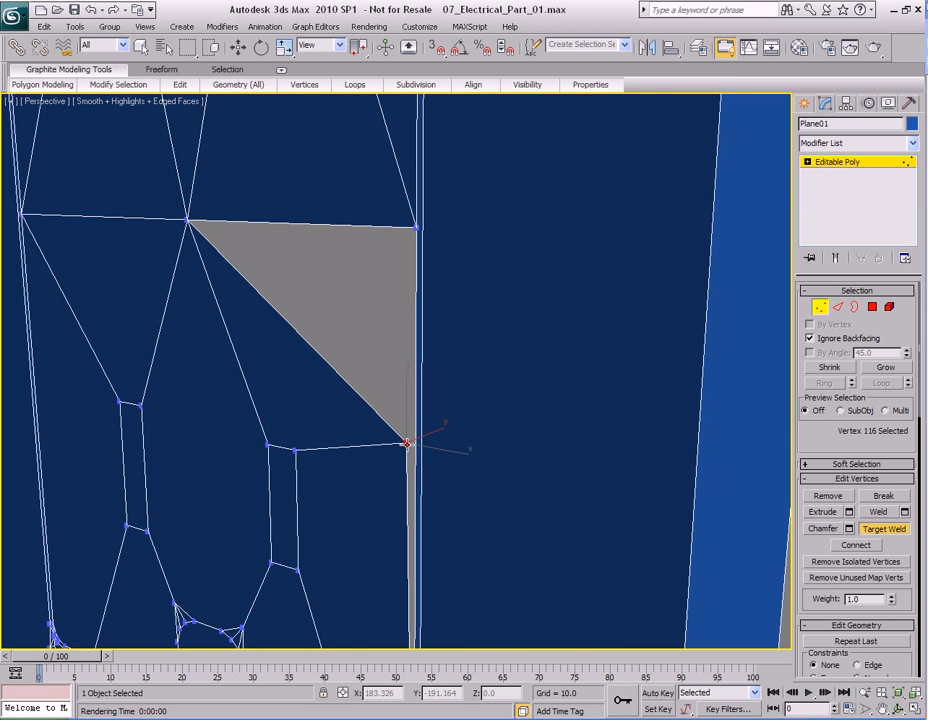
left_click(416, 228)
middle_click_drag(416, 228, 474, 377)
scroll(476, 302, "down", 3)
middle_click_drag(385, 376, 493, 328)
right_click(467, 366)
- Select the lower half's three bottom vertices in the see-through Front view and move them slightly up
scroll(474, 374, "up", 2)
scroll(493, 328, "up", 2)
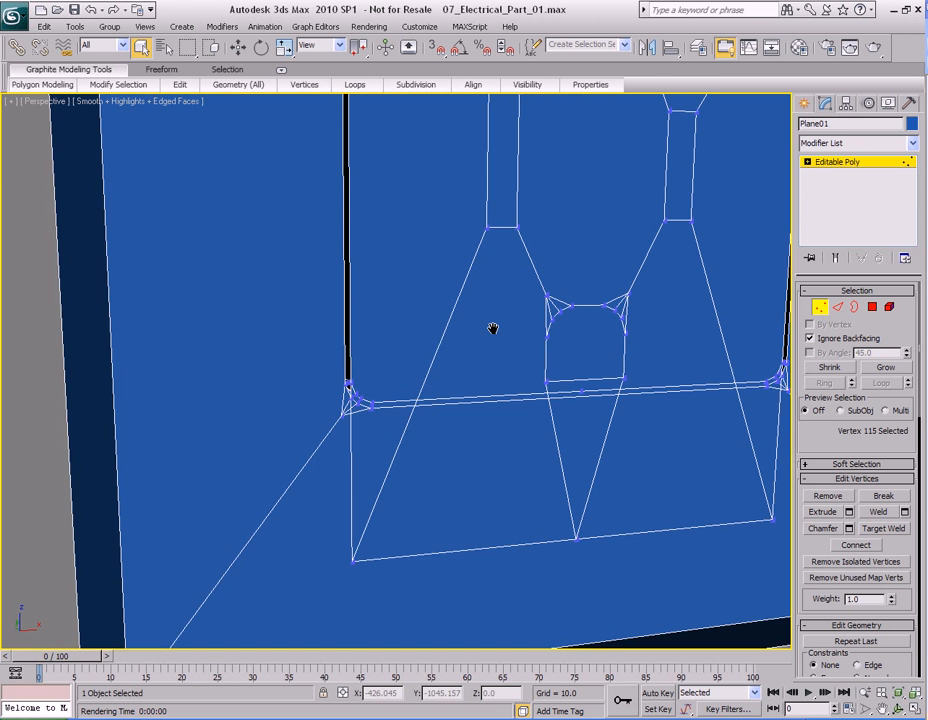
middle_click_drag(502, 409, 503, 370)
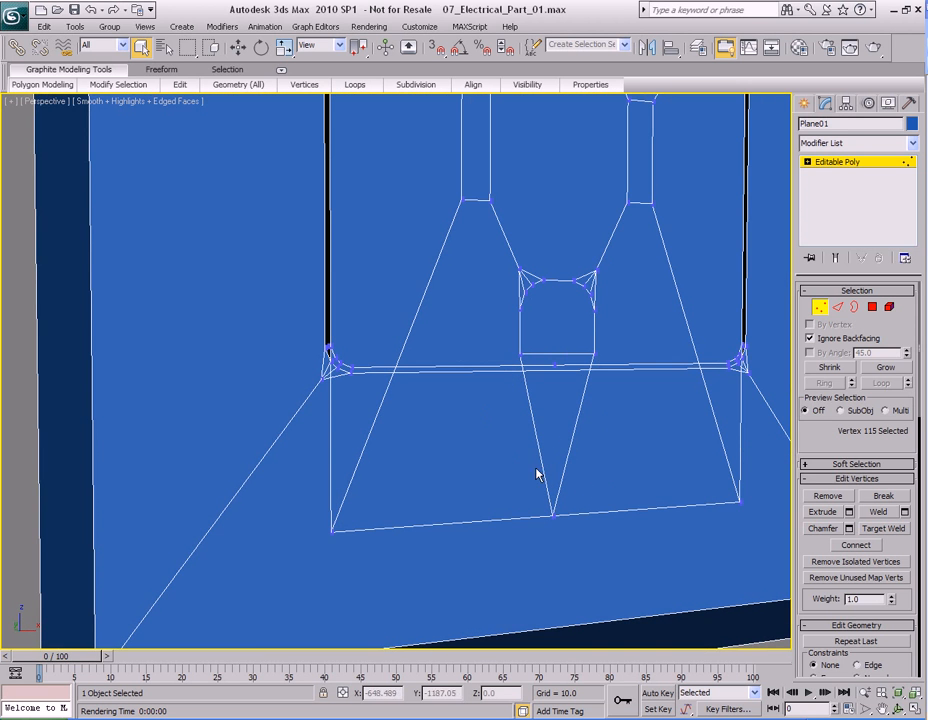
scroll(588, 416, "down", 1)
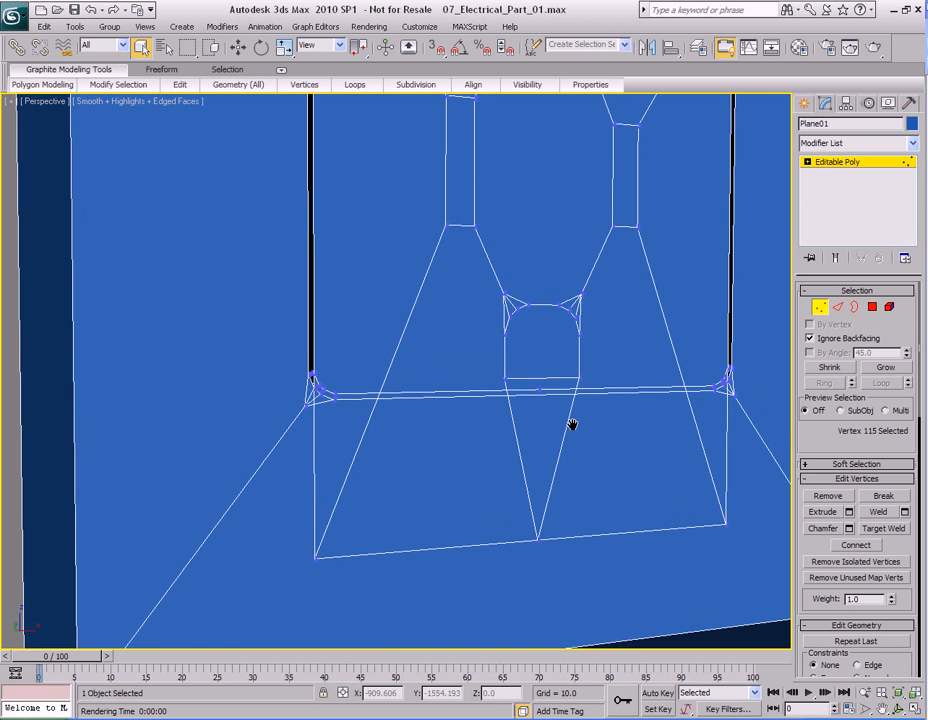
key("alt+w")
scroll(583, 232, "down", 2)
key("alt+w")
middle_click_drag(565, 434, 603, 248)
key("alt+x")
scroll(514, 441, "up", 2)
middle_click_drag(520, 416, 499, 411)
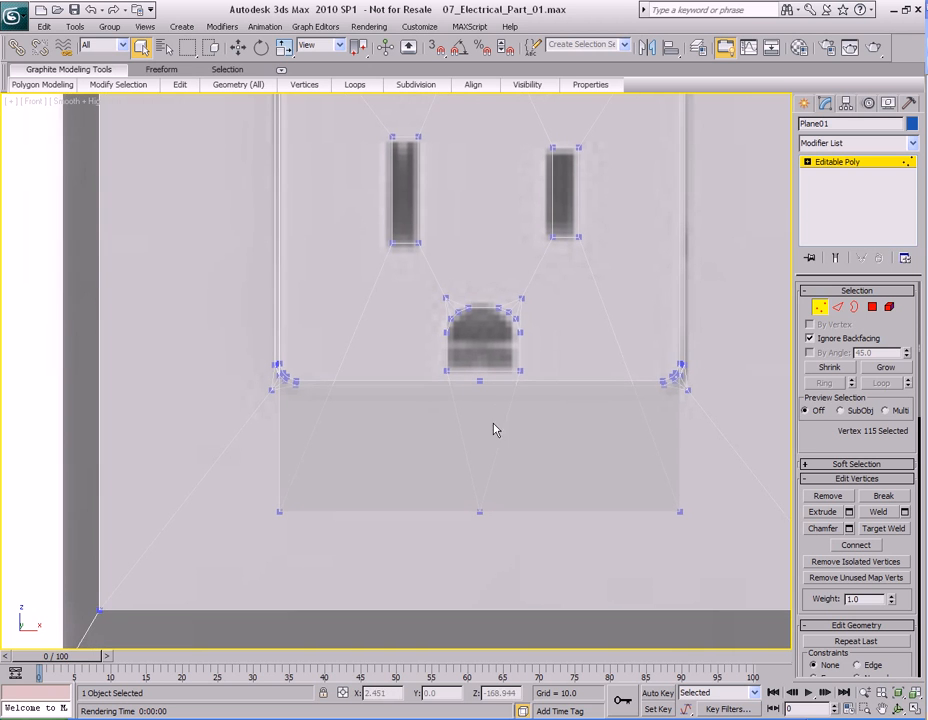
middle_click_drag(425, 461, 384, 461)
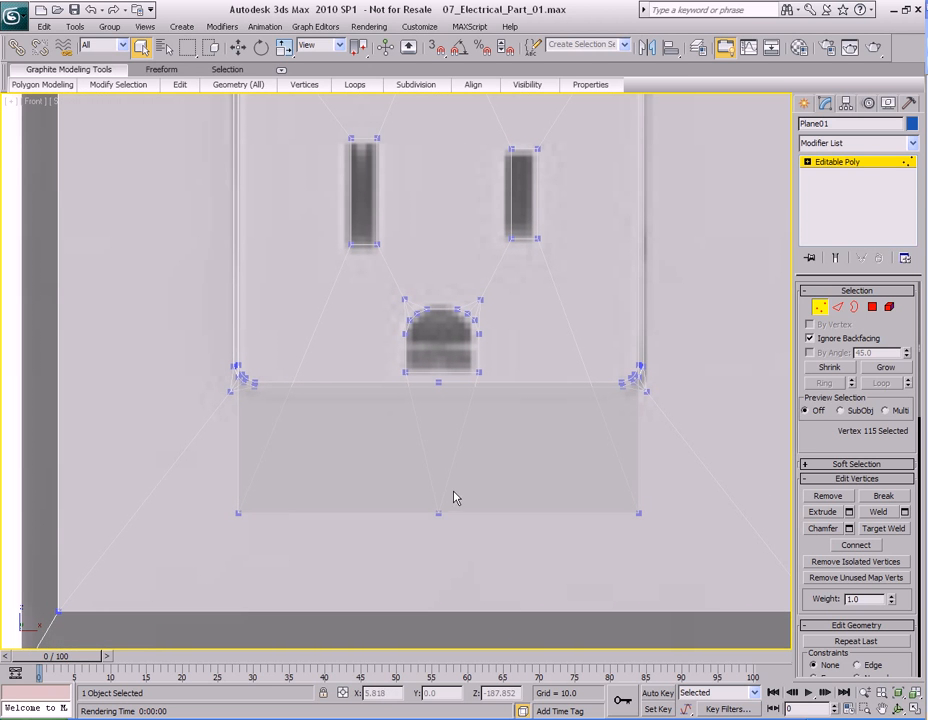
left_click_drag(223, 497, 256, 530)
left_click_drag(420, 497, 457, 530, "ctrl")
left_click_drag(611, 501, 685, 550, "ctrl")
key("w")
left_click_drag(447, 470, 438, 430)
- Select the 12 vertices of the lower ground hole and move them up toward the slots
scroll(438, 430, "up", 3)
key("q")
middle_click_drag(503, 431, 455, 431)
left_click_drag(298, 255, 538, 446)
scroll(530, 437, "down", 2)
key("w")
middle_click_drag(457, 374, 462, 418)
left_click_drag(408, 338, 406, 242)
scroll(440, 397, "down", 2)
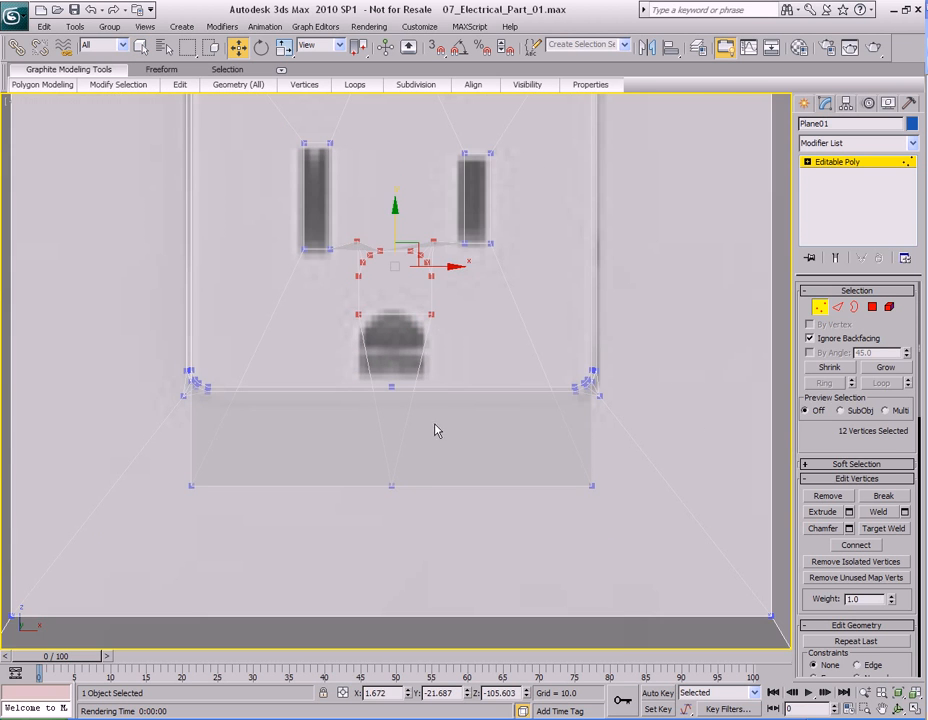
- Raise the lower half's three bottom vertices until they lie just above the opening's bottom edge
left_click_drag(180, 460, 679, 544)
left_click_drag(388, 437, 402, 307)
middle_click_drag(462, 399, 553, 439)
scroll(502, 424, "up", 2)
key("q")
- Turn off see-through in the Perspective view and target weld the lower half's bottom-left vertex to the opening's left corner
key("alt+w")
right_click(559, 496)
key("alt+w")
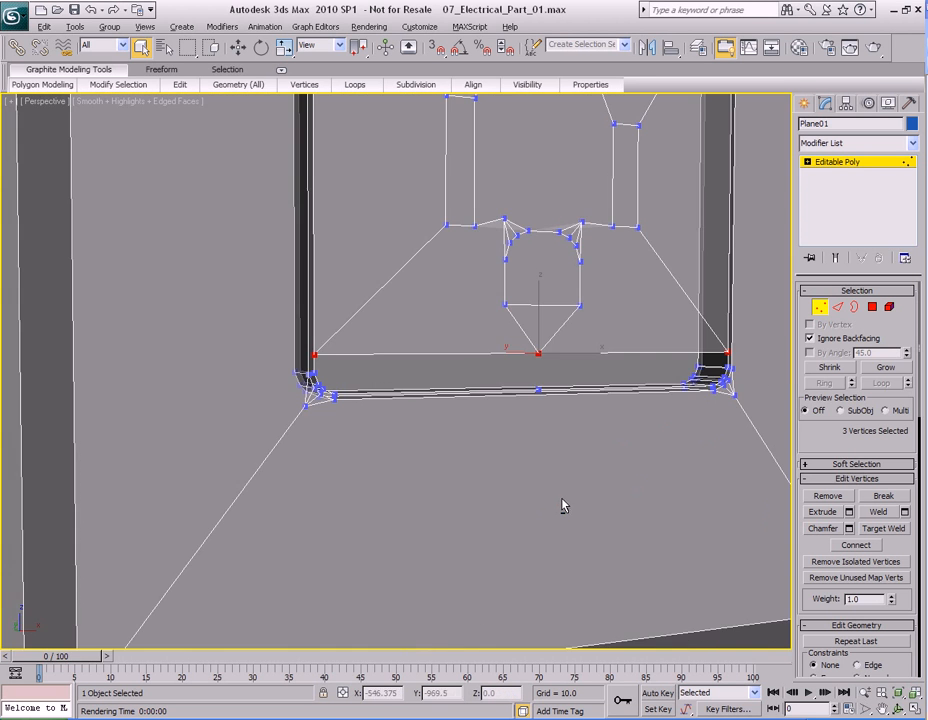
middle_click_drag(560, 498, 528, 483, "alt")
key("alt+x")
middle_click_drag(420, 371, 478, 451)
scroll(508, 478, "up", 2)
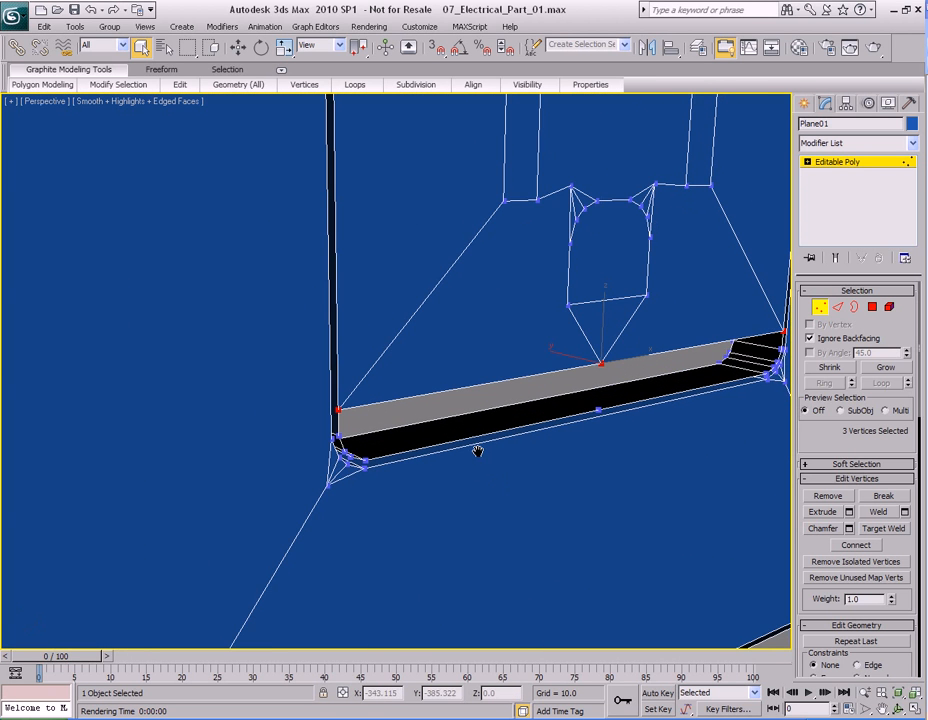
left_click(487, 397)
right_click(490, 322)
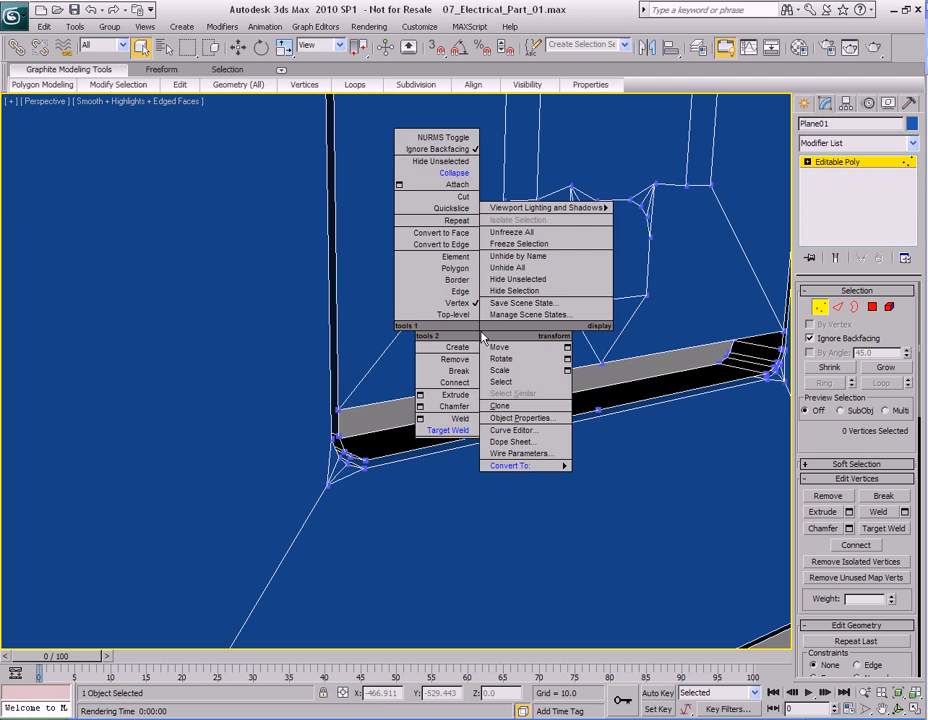
left_click(443, 431)
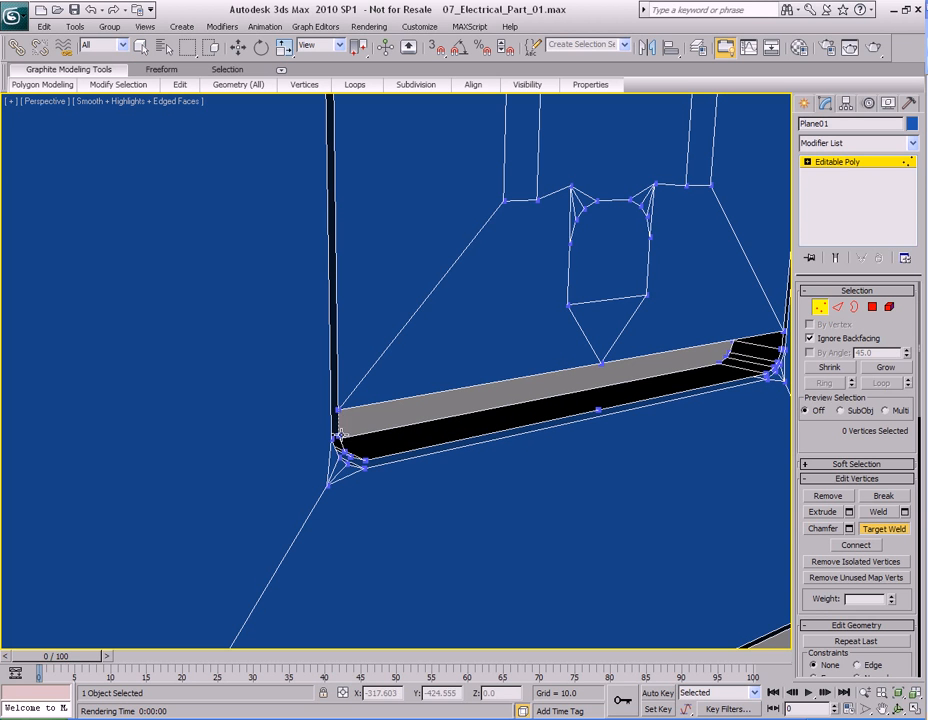
left_click(339, 437)
- Target weld the lower half's bottom-middle and bottom-right vertices to the matching vertices on the opening's edge
middle_click_drag(553, 426, 393, 356)
scroll(393, 356, "up", 3)
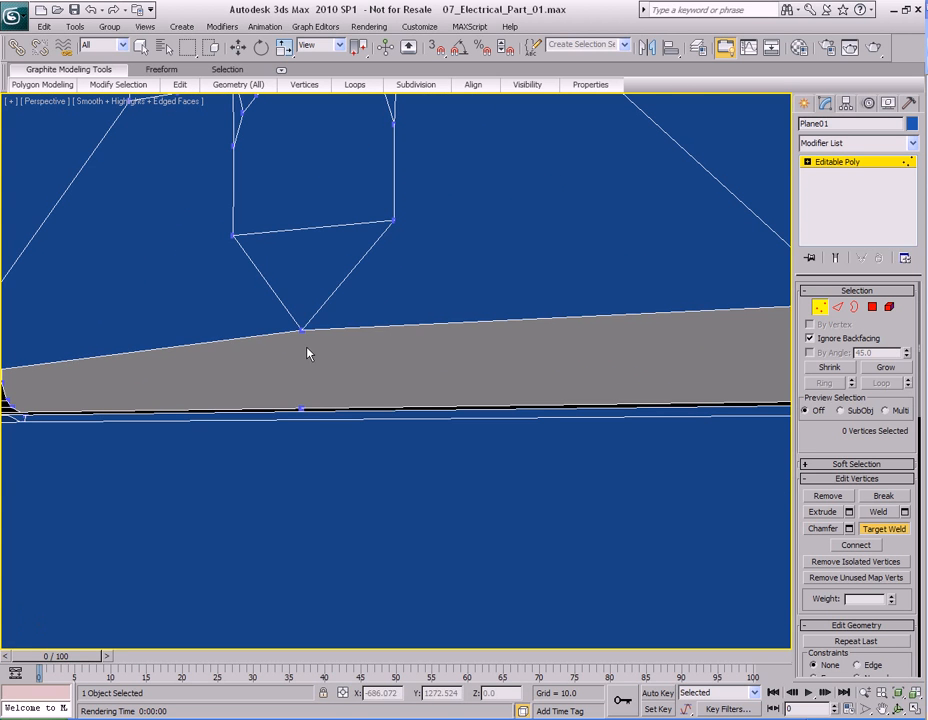
left_click(301, 328)
left_click(302, 407)
middle_click_drag(489, 418, 537, 369)
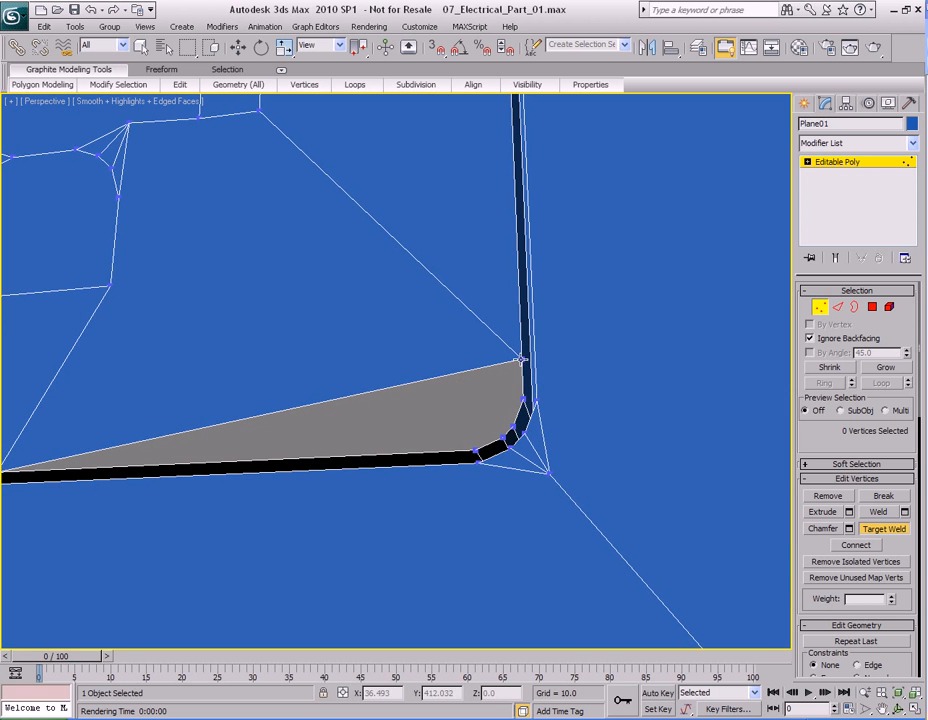
left_click(522, 398)
middle_click_drag(331, 419, 469, 403)
middle_click_drag(418, 358, 497, 367)
right_click(470, 375)
- Target weld the two outer corner vertices above the lower ground hole to the slots' inner lower corners
middle_click_drag(518, 311, 538, 434)
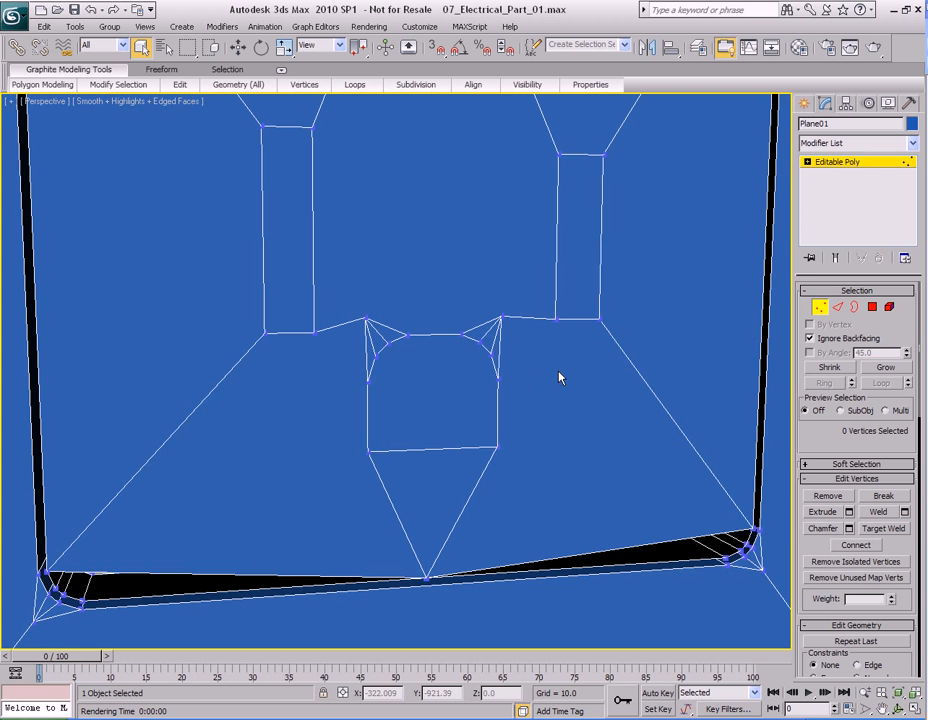
middle_click_drag(560, 377, 447, 364)
right_click(442, 352)
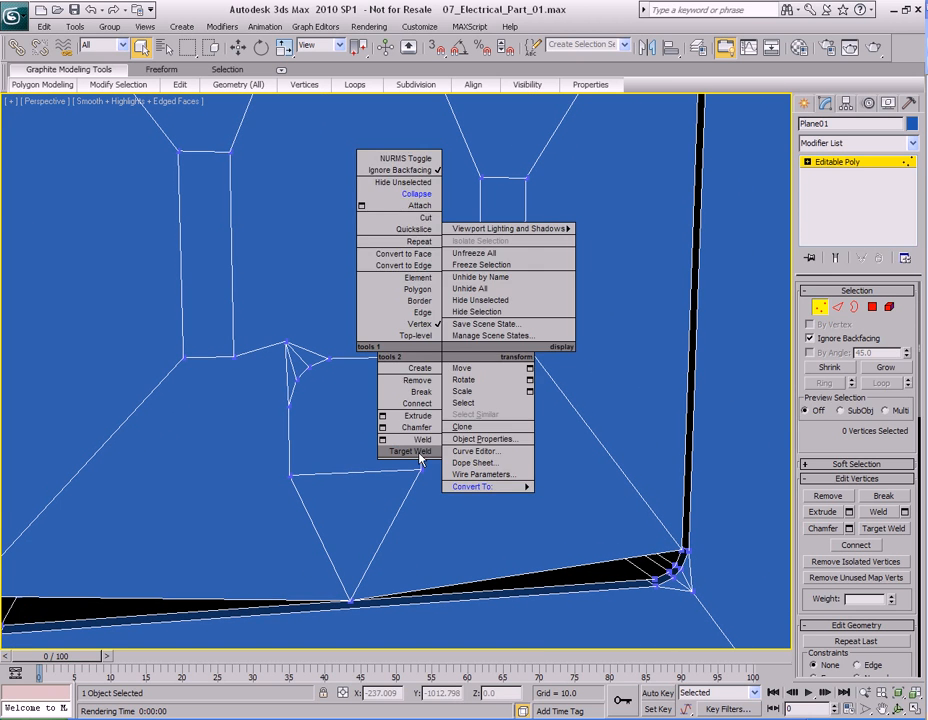
left_click(413, 451)
left_click(524, 342)
middle_click_drag(335, 400, 403, 345)
left_click(344, 342)
scroll(454, 430, "down", 5)
middle_click_drag(350, 450, 497, 408)
right_click(497, 408)
- Select the open border along the bottom of the insert, cap it, and leave Border mode
middle_click_drag(427, 414, 468, 350)
scroll(480, 396, "up", 3)
key("3")
left_click(413, 400)
right_click(468, 350)
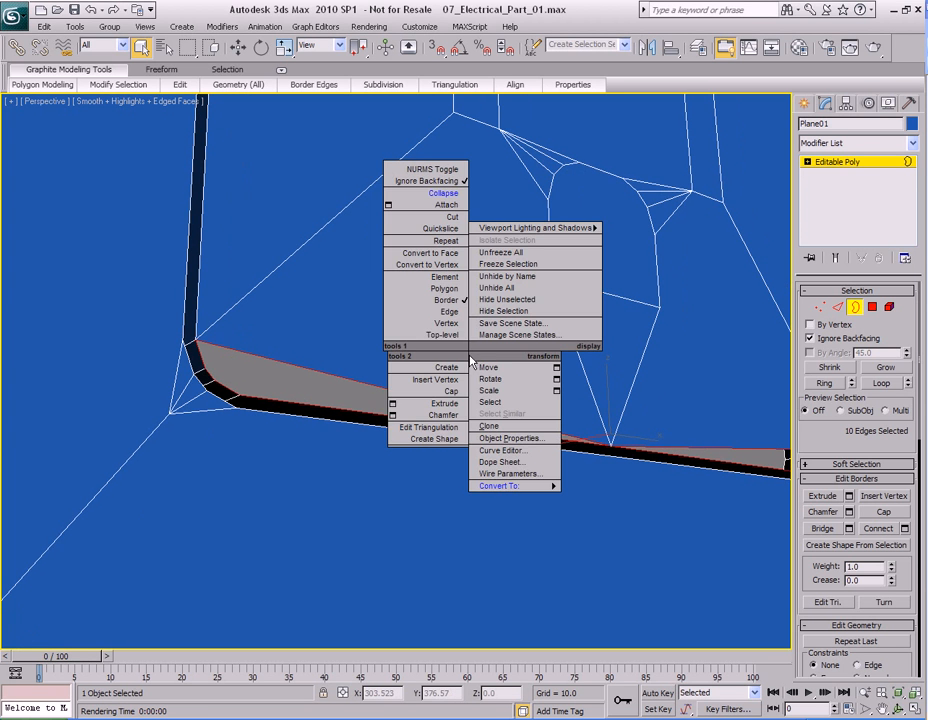
left_click(434, 392)
middle_click_drag(585, 408, 495, 360)
scroll(518, 408, "down", 3)
key("3")
- Select the lower ground hole polygon in the maximized Front view and move it straight down onto the photo's ground hole
scroll(495, 360, "up", 4)
mouse_move(555, 450)
middle_mouse_down()
mouse_move(458, 414)
mouse_move(503, 375)
mouse_move(480, 400)
middle_mouse_up()
scroll(458, 414, "down", 3)
middle_click_drag(480, 400, 478, 434)
scroll(460, 441, "down", 4)
mouse_move(478, 389)
middle_mouse_down()
mouse_move(488, 420)
mouse_move(468, 503)
mouse_move(482, 493)
middle_mouse_up()
key("alt+w")
middle_click(533, 292)
key("alt+w")
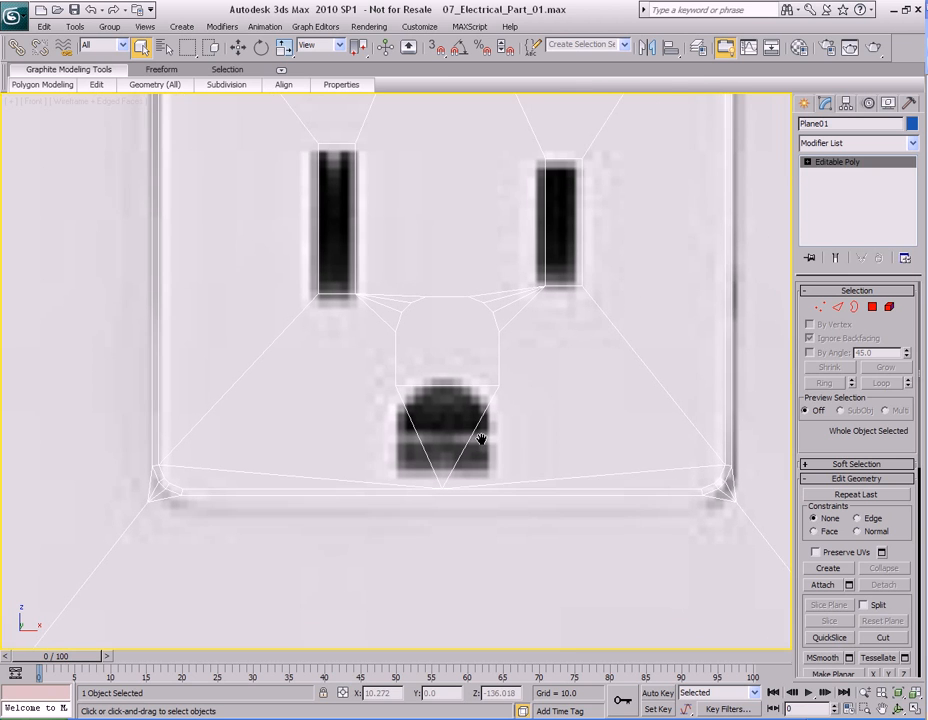
key("4")
left_click(451, 315)
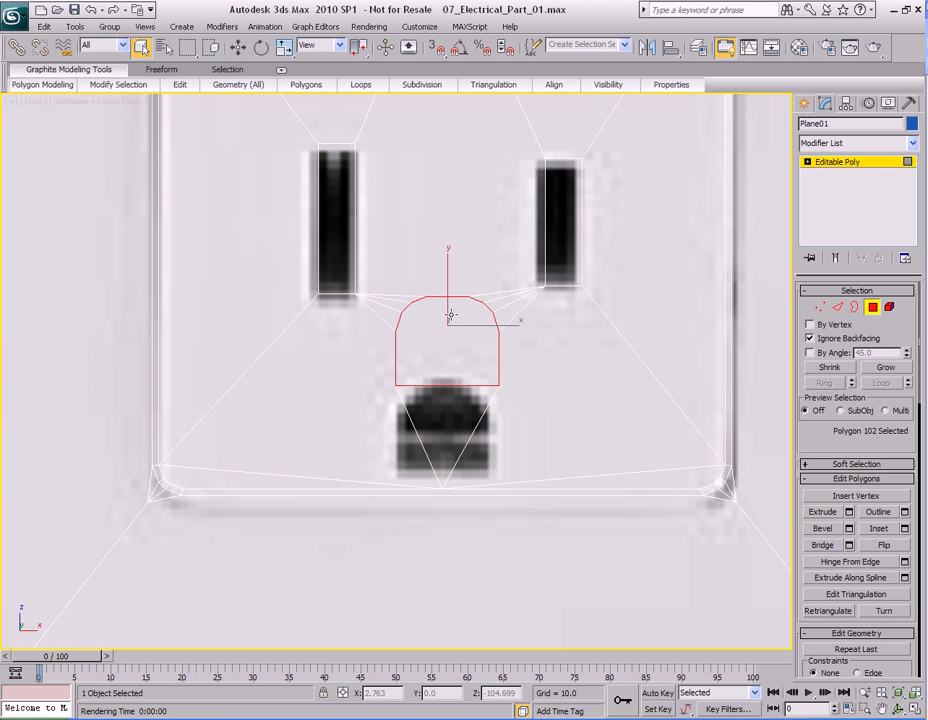
middle_click_drag(456, 374, 448, 349)
key("w")
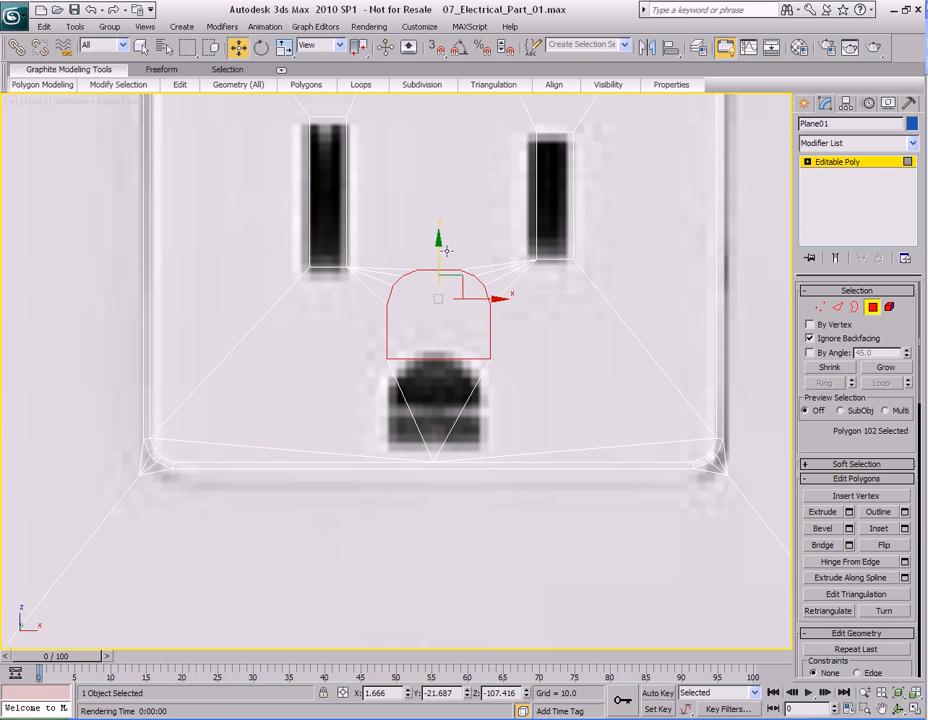
left_click_drag(438, 240, 433, 335)
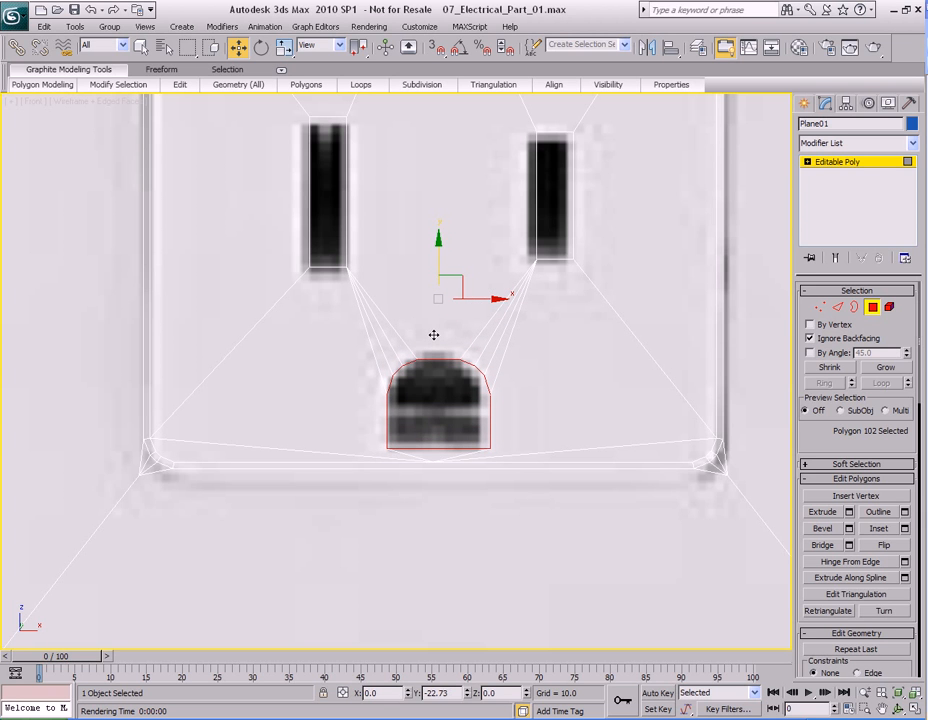
scroll(490, 378, "down", 3)
key("q")
- Examine the lower receptacle against the photo in the Front view and the joined mesh in the Perspective view
middle_click_drag(493, 375, 466, 492)
scroll(466, 492, "down", 3)
scroll(443, 388, "up", 3)
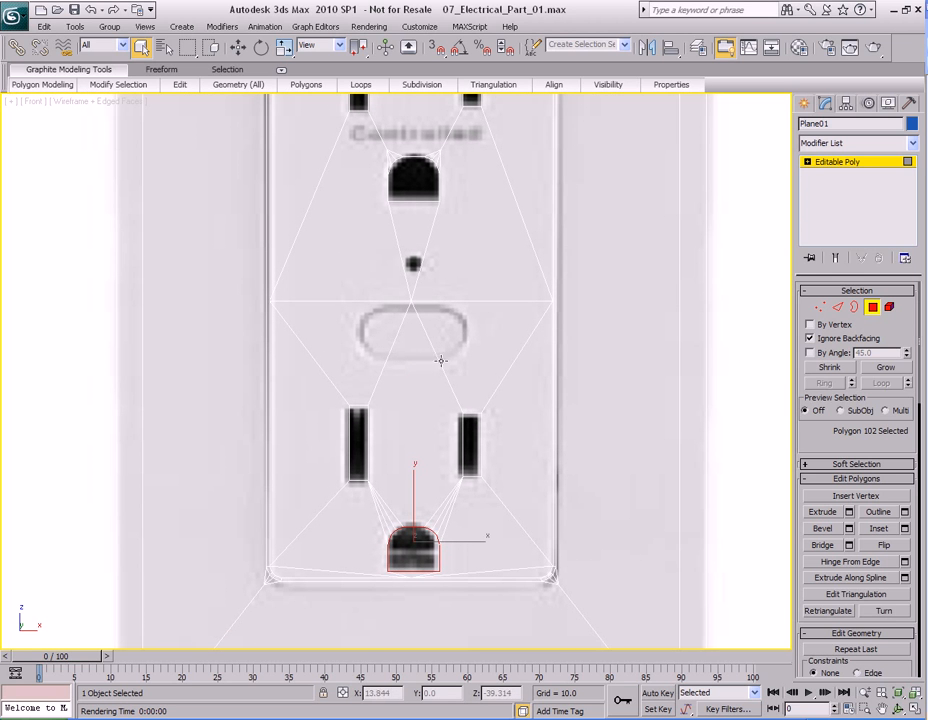
scroll(442, 355, "down", 3)
scroll(430, 399, "up", 3)
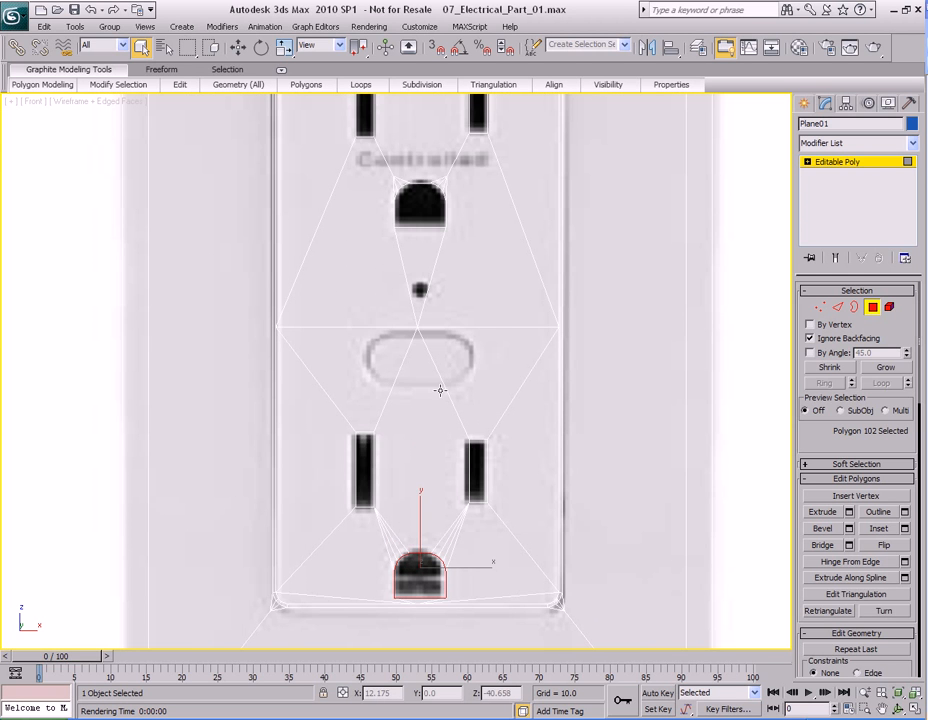
middle_click_drag(431, 409, 456, 418)
key("alt+w")
right_click(598, 480)
key("alt+w")
scroll(456, 418, "down", 3)
middle_click_drag(430, 350, 480, 350, "alt")
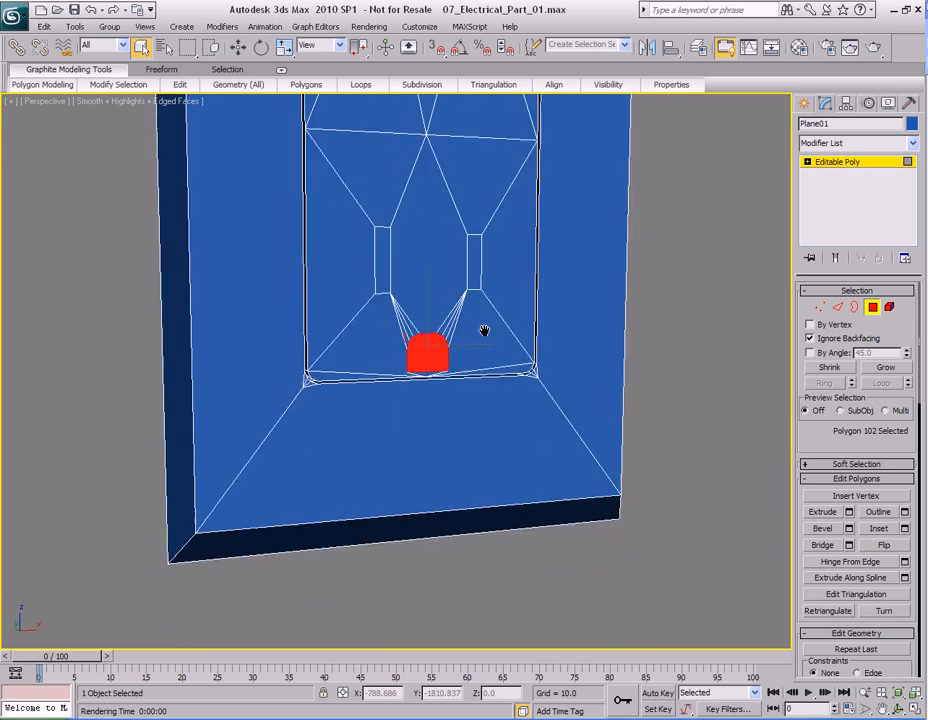
scroll(483, 445, "up", 5)
scroll(498, 390, "down", 5)
middle_click_drag(491, 306, 427, 337, "alt")
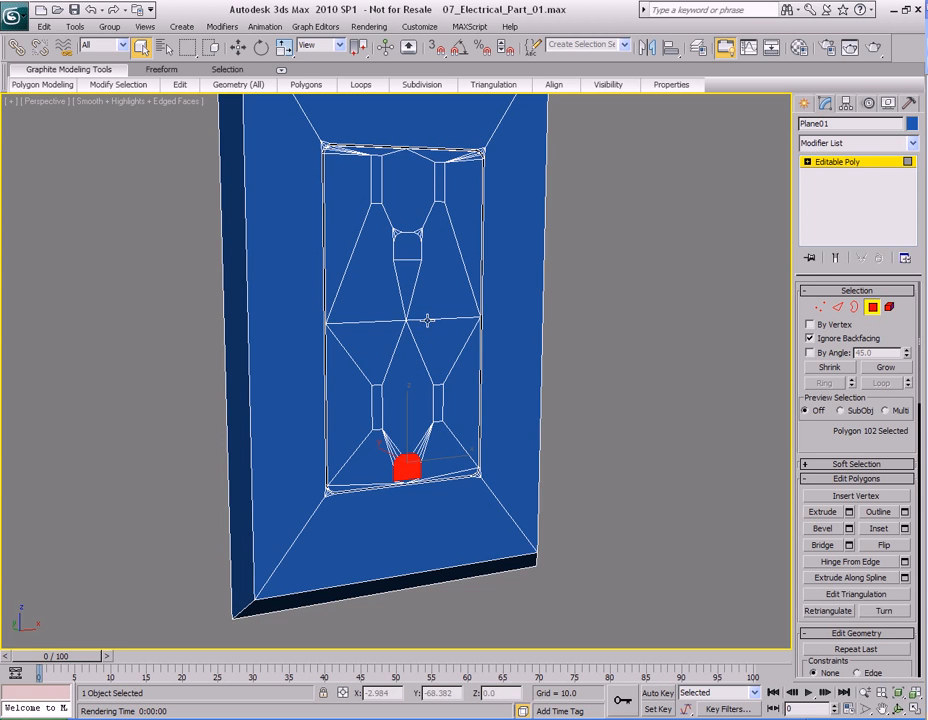
- Select the slot and ground hole polygons of both receptacles and extrude them inward to recess the holes
left_click(374, 178)
left_click(439, 182, "ctrl")
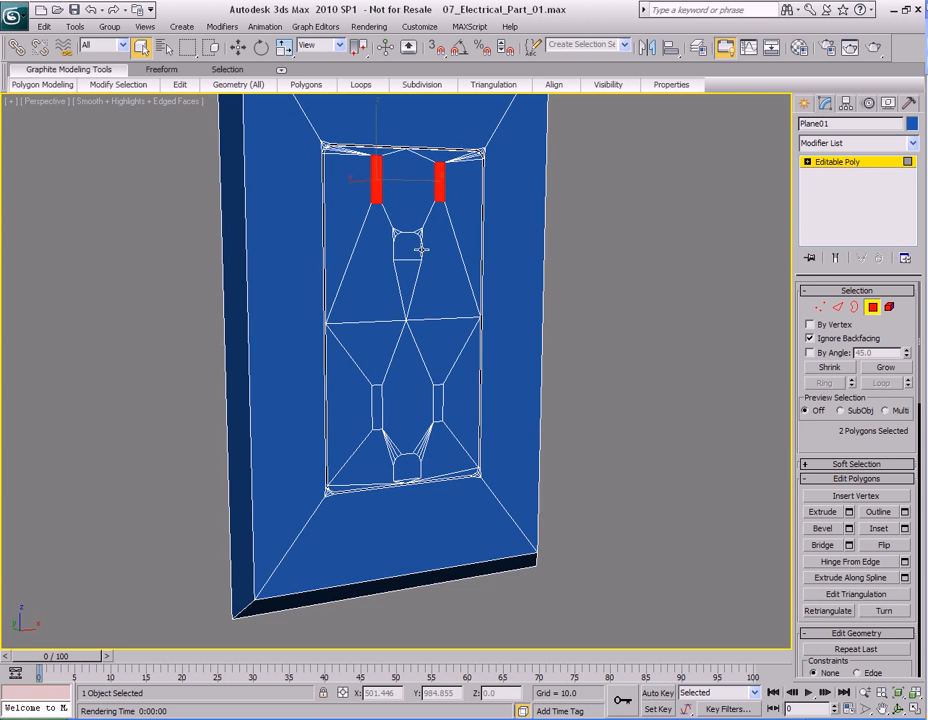
left_click(406, 248, "ctrl")
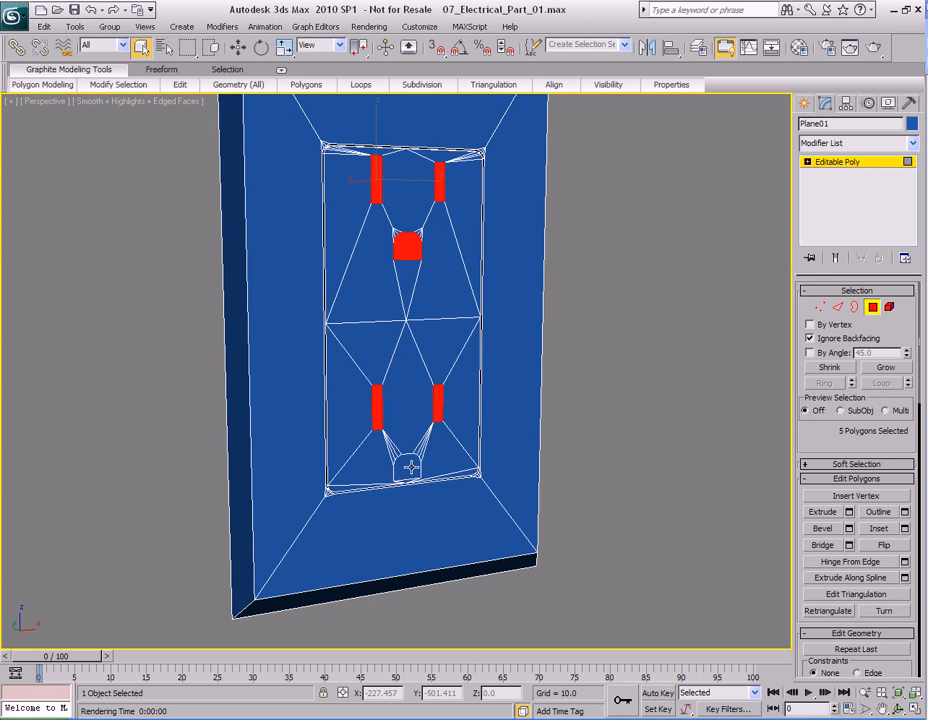
scroll(420, 450, "up", 2)
middle_click_drag(433, 433, 440, 314, "alt")
right_click(440, 314)
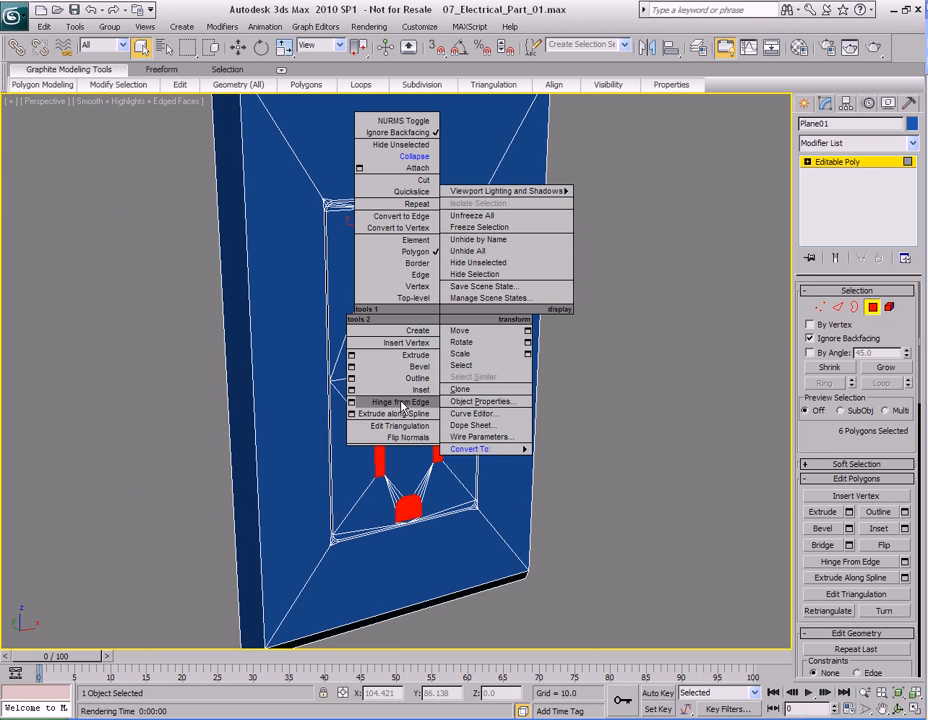
middle_click_drag(483, 362, 650, 383, "alt")
left_click_drag(447, 315, 597, 289)
middle_click_drag(408, 333, 307, 330, "alt")
left_click(617, 380)
middle_click_drag(523, 456, 526, 418)
left_click(640, 386)
- Examine the recessed holes from behind and check the mesh's open borders in Border mode
middle_click_drag(640, 386, 464, 378, "alt")
key("3")
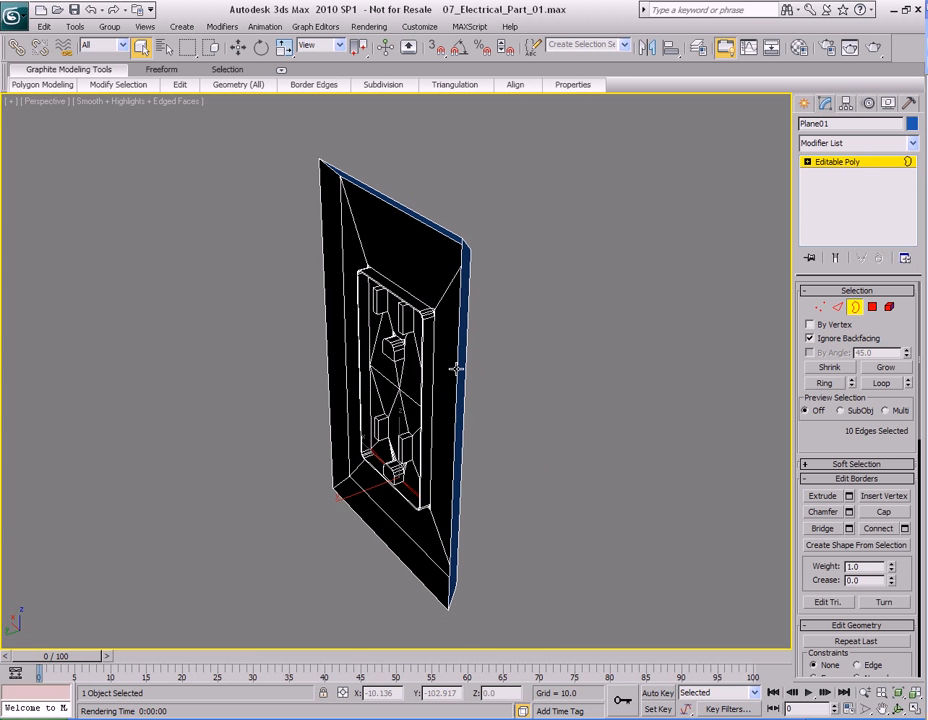
left_click(456, 369)
middle_click_drag(505, 397, 327, 333, "alt")
right_click(327, 289)
left_click(352, 333)
left_click(578, 331)
middle_click_drag(527, 324, 472, 307)
key("3")
- Select the complete edge loop around the cover plate's front face in Edge mode
scroll(472, 294, "up", 3)
key("2")
left_click(428, 212)
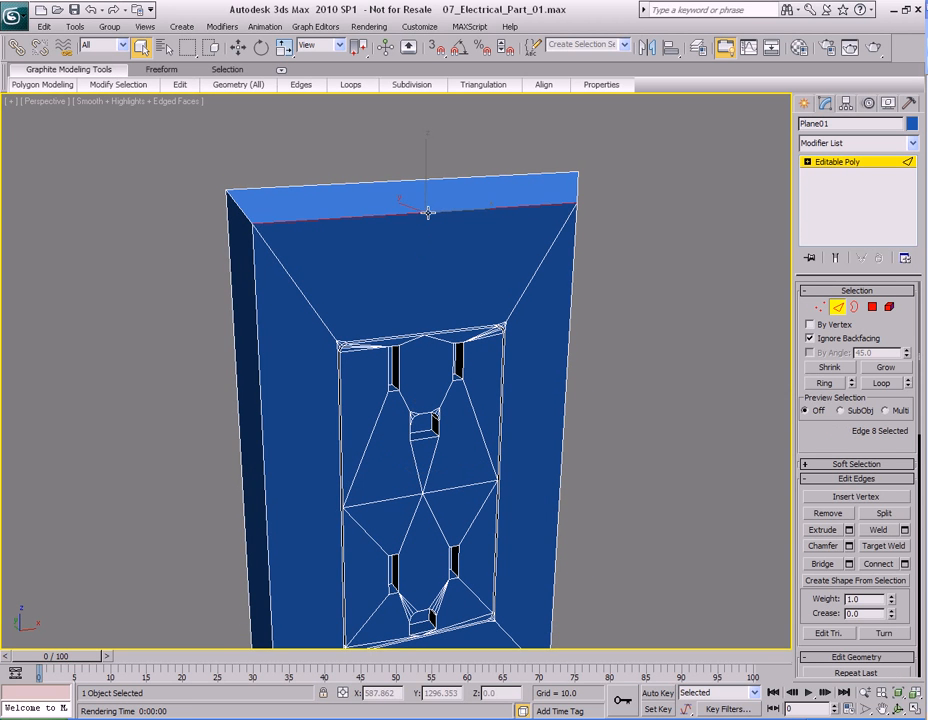
middle_click_drag(428, 212, 423, 268, "alt")
left_click(834, 387)
scroll(570, 257, "down", 4)
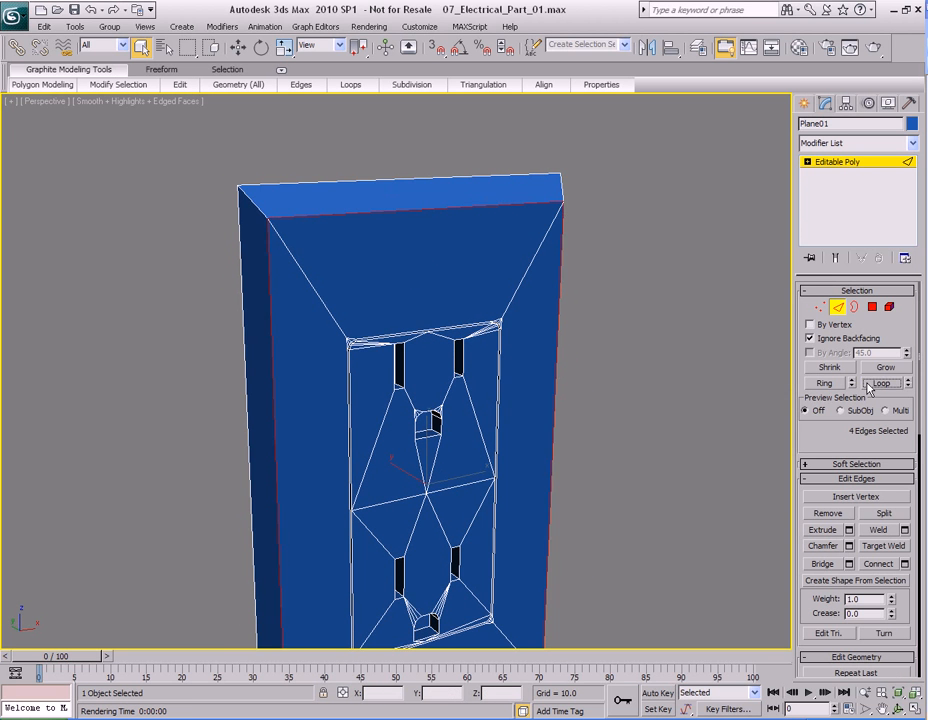
- Chamfer the cover plate's front edge loop with an amount of about 18.56 and 4 segments
middle_click_drag(570, 257, 479, 291, "alt")
right_click(416, 264)
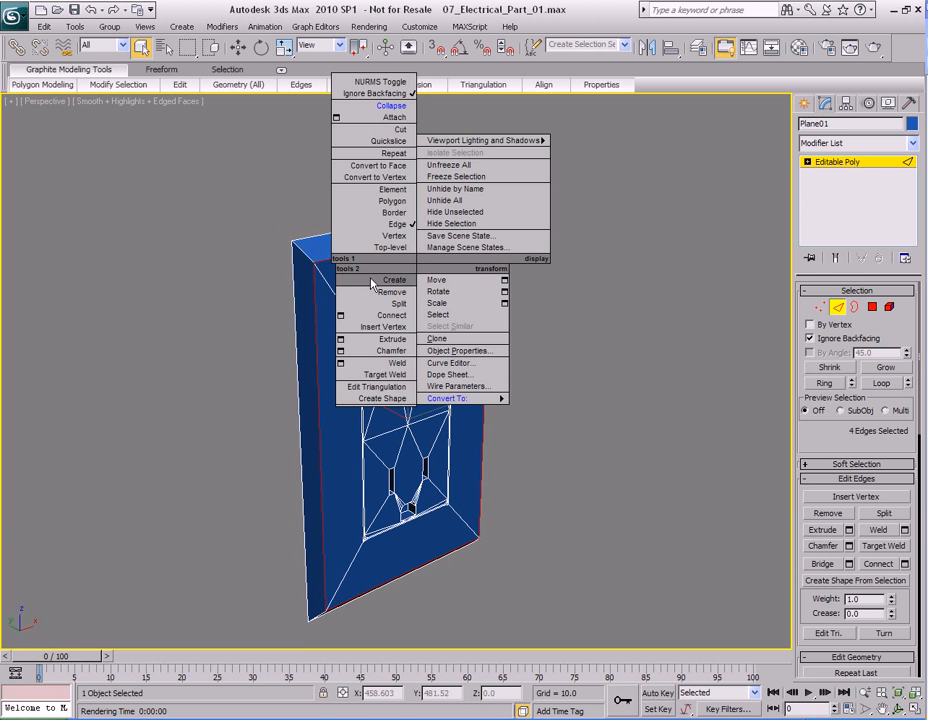
left_click(340, 351)
left_click_drag(460, 328, 615, 296)
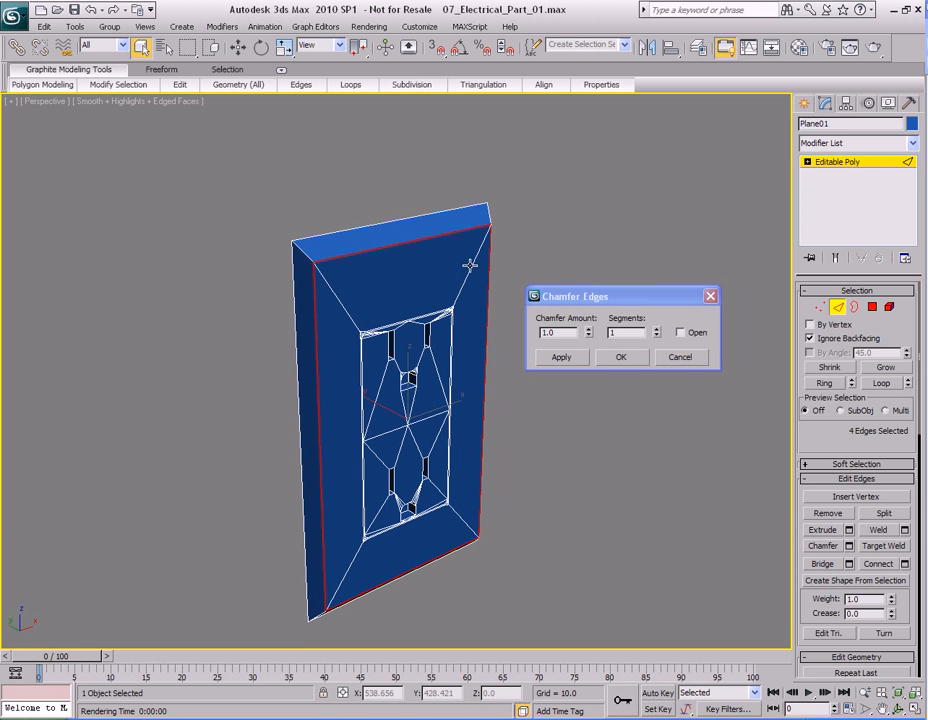
left_click_drag(588, 335, 656, 325)
left_click(658, 331)
left_click(658, 331)
left_click(658, 331)
left_click(658, 331)
left_click(658, 337)
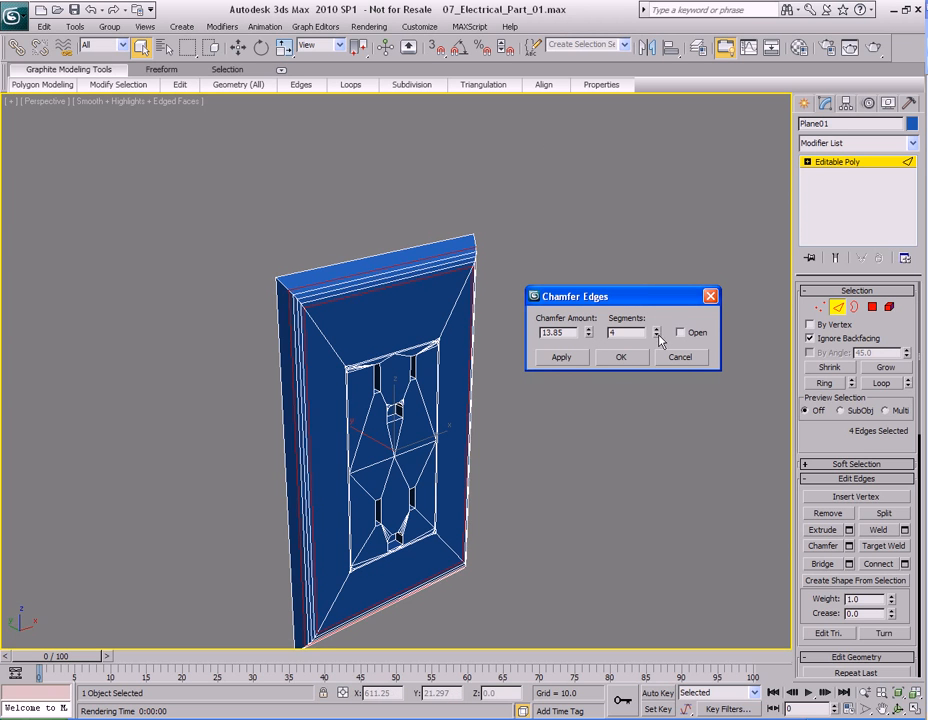
left_click_drag(588, 334, 584, 307)
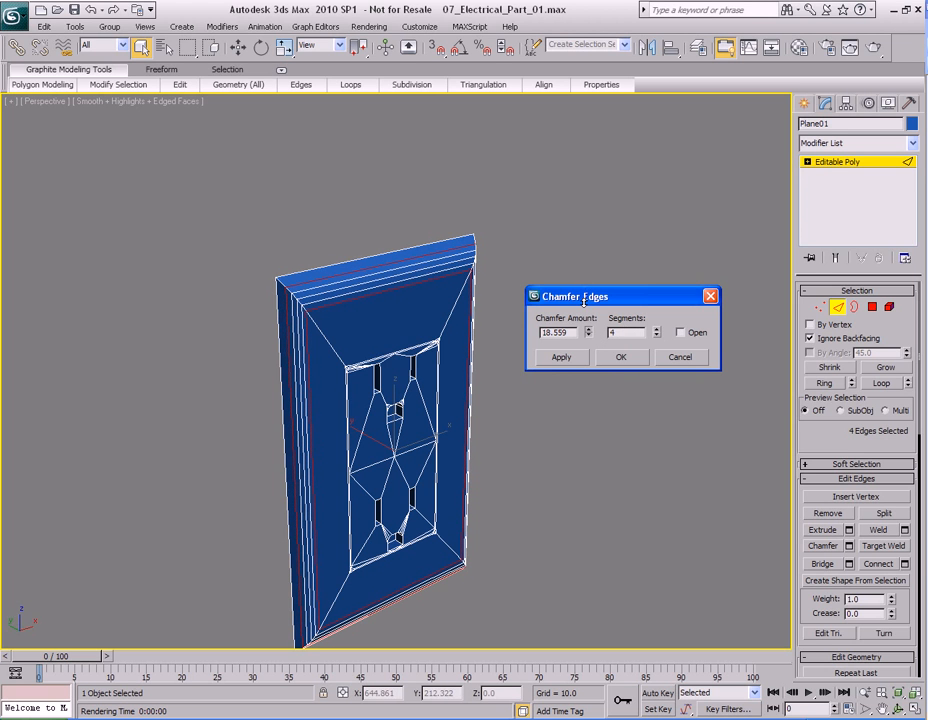
left_click(628, 366)
- Render the Perspective view to check the chamfered cover plate, and close the render window
middle_click_drag(526, 377, 572, 304, "alt")
key("shift+q")
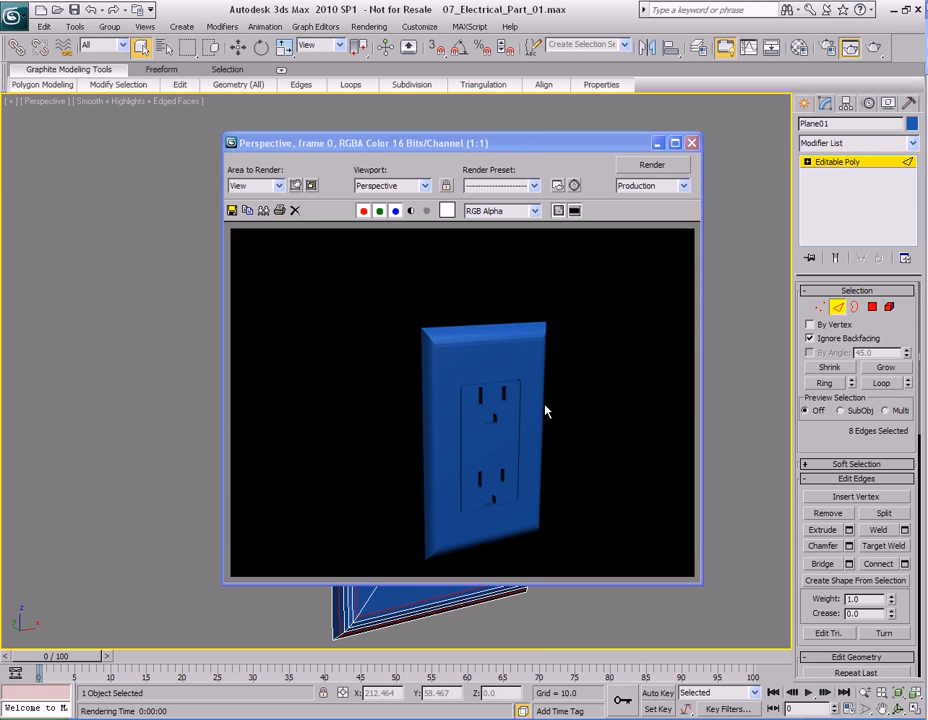
left_click(691, 143)
middle_click_drag(522, 364, 478, 370, "alt")
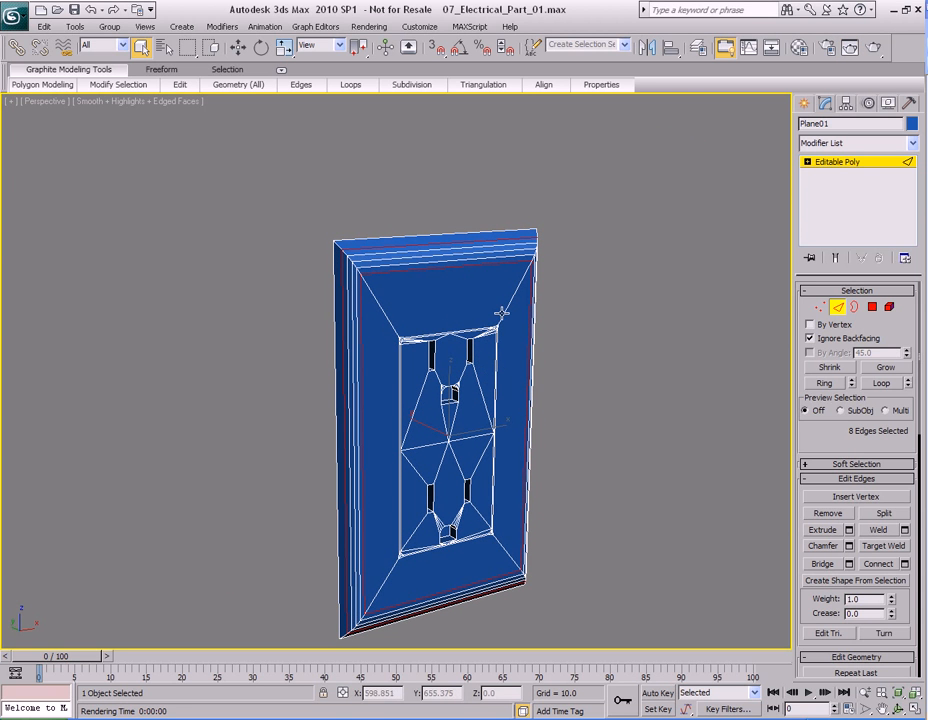
- Select all polygons of the outlet, apply Smooth 30 to them, and clear the selection
key("4")
key("ctrl+a")
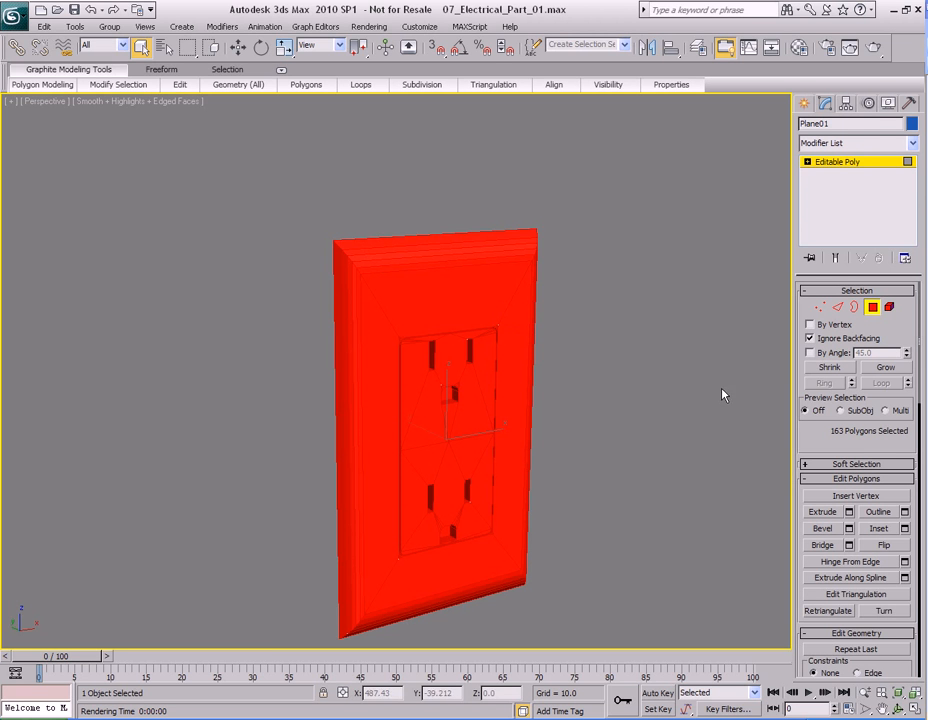
mouse_move(690, 88)
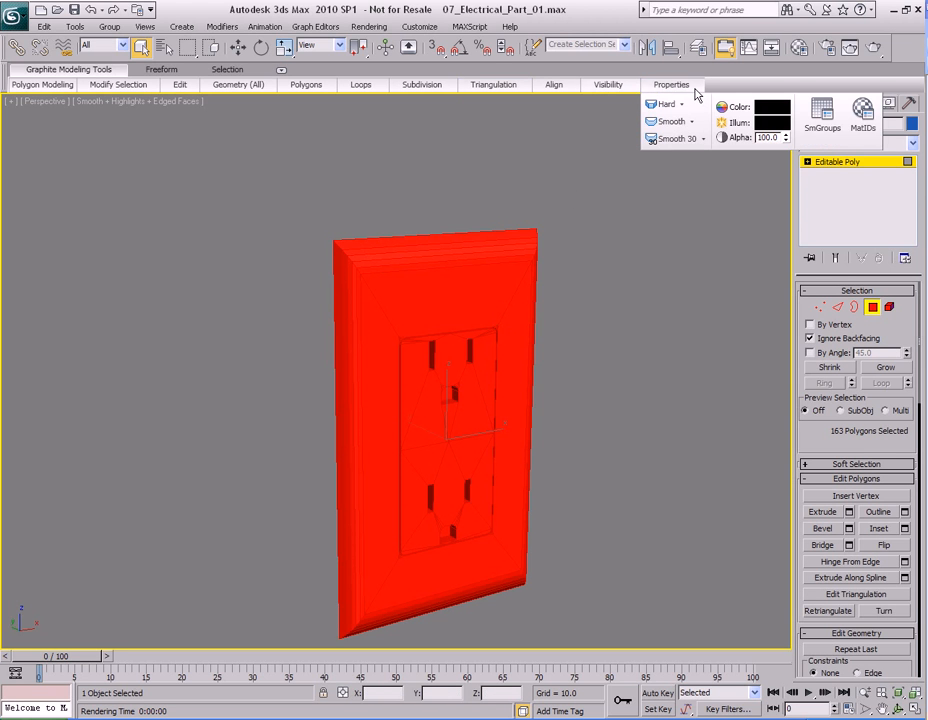
left_click(676, 139)
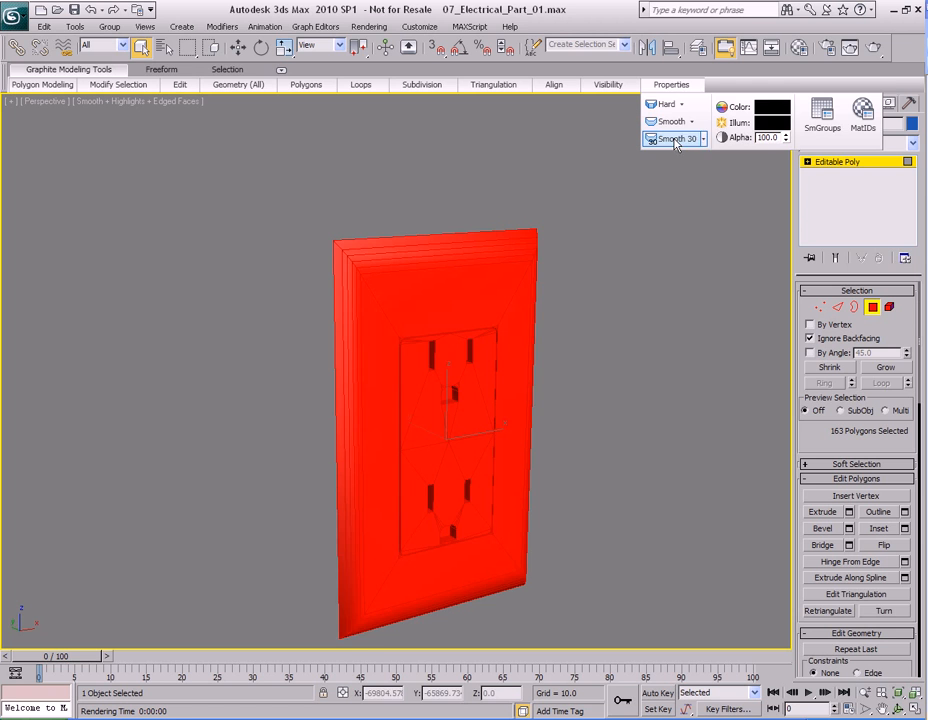
left_click(596, 265)
- Render the smoothed outlet from several angles to check its shading, closing each render window
key("shift+q")
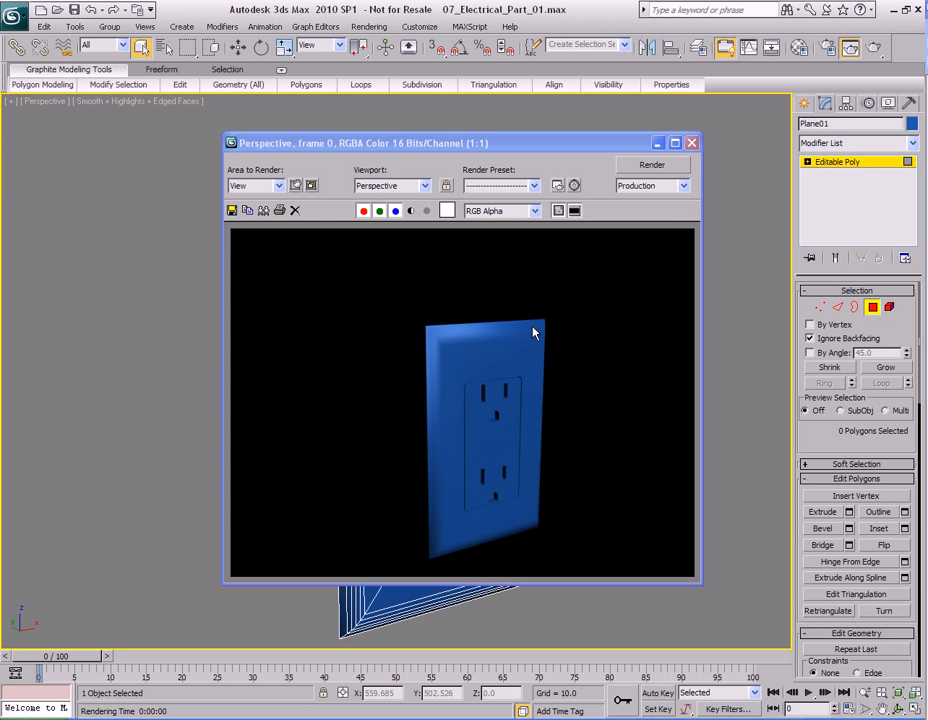
left_click(691, 143)
middle_click_drag(667, 280, 597, 280, "alt")
key("shift+q")
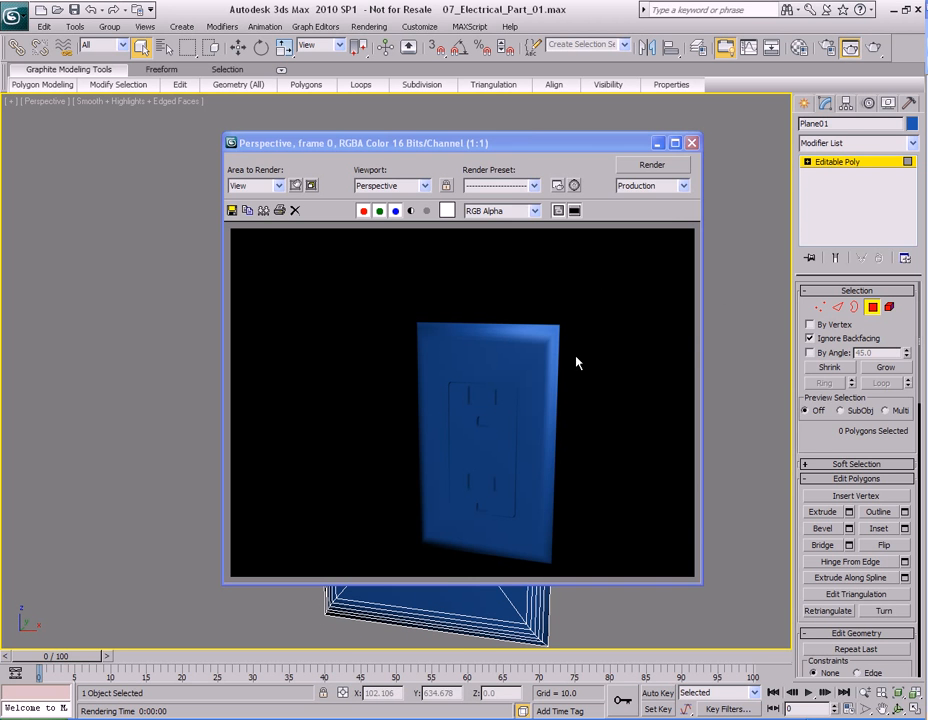
left_click(691, 143)
middle_click_drag(497, 325, 567, 296, "alt")
key("shift+q")
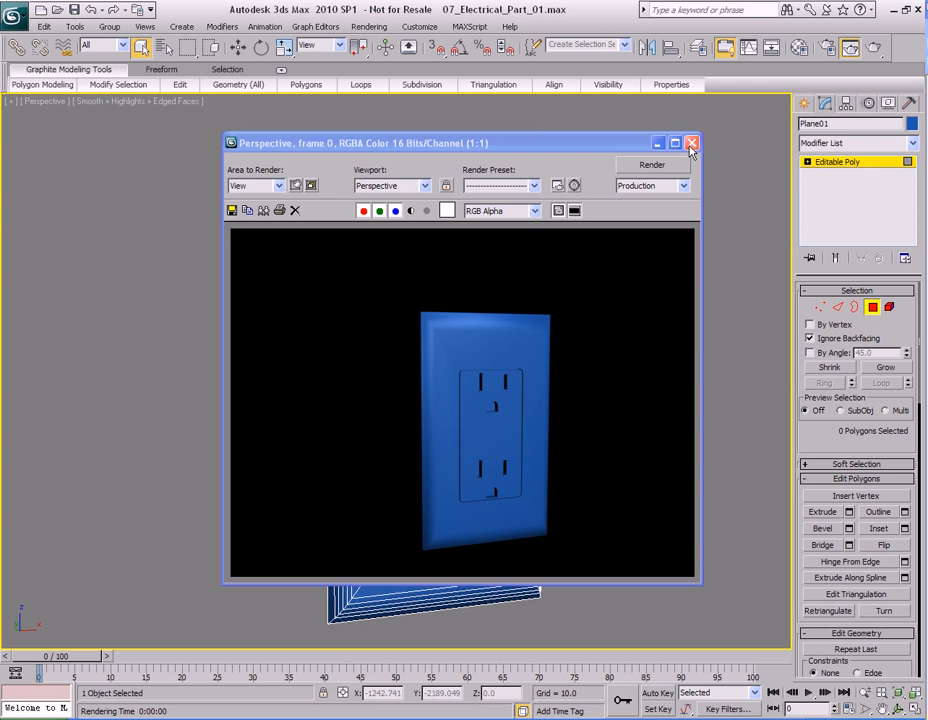
left_click(694, 147)
- Examine the finished outlet mesh from near and far, and leave Polygon mode
middle_click_drag(560, 300, 545, 306, "alt")
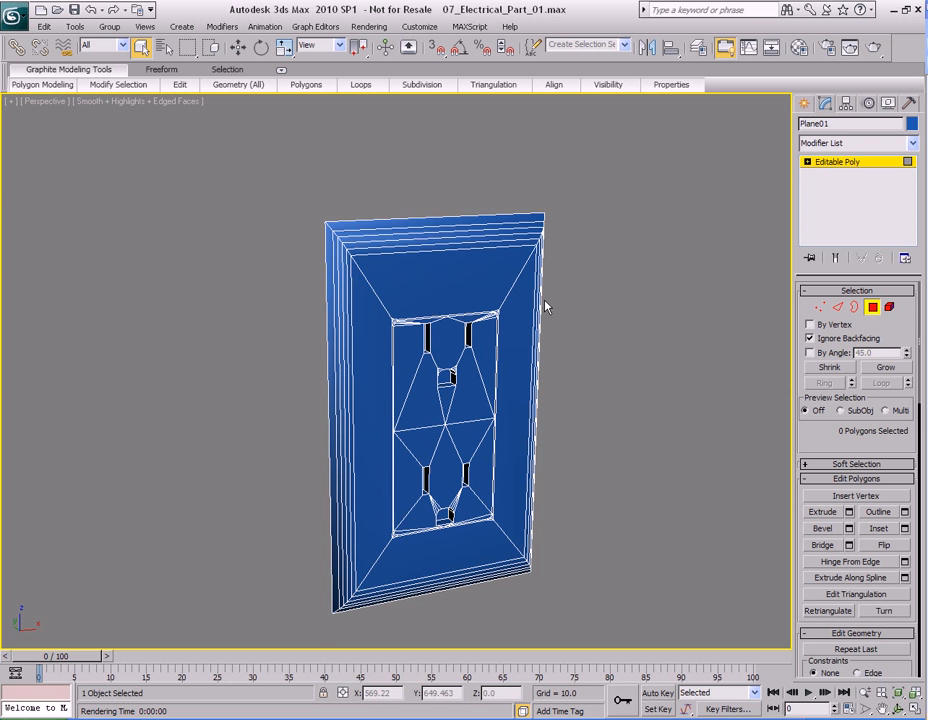
scroll(545, 306, "down", 5)
scroll(545, 309, "down", 5)
scroll(543, 309, "up", 10)
scroll(543, 307, "up", 3)
middle_click_drag(543, 307, 462, 302, "alt")
scroll(468, 303, "down", 5)
middle_click_drag(512, 292, 556, 318)
key("4")
scroll(514, 313, "up", 3)
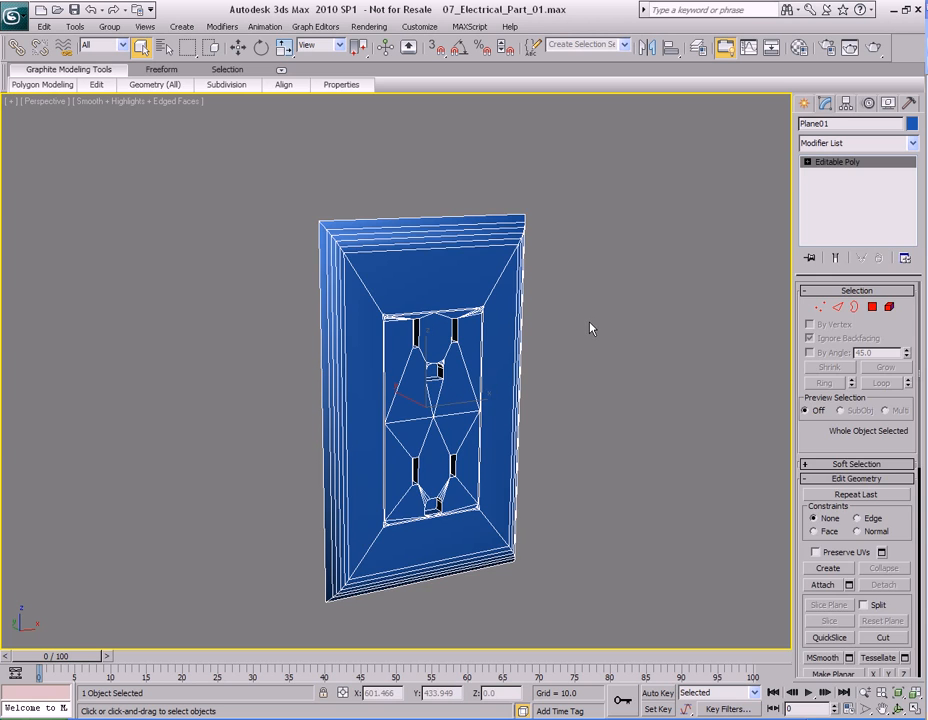
- Select the outlet and export it to the export folder as Power_Outlet in the gw::OBJ-Exporter (*.OBJ) format
left_click(590, 328)
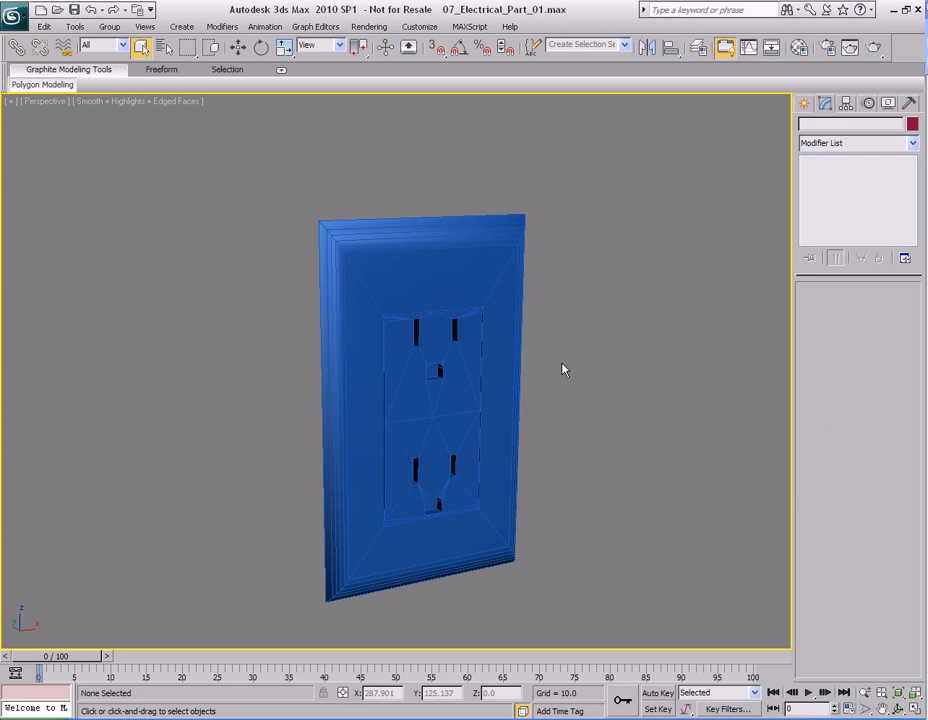
left_click(472, 373)
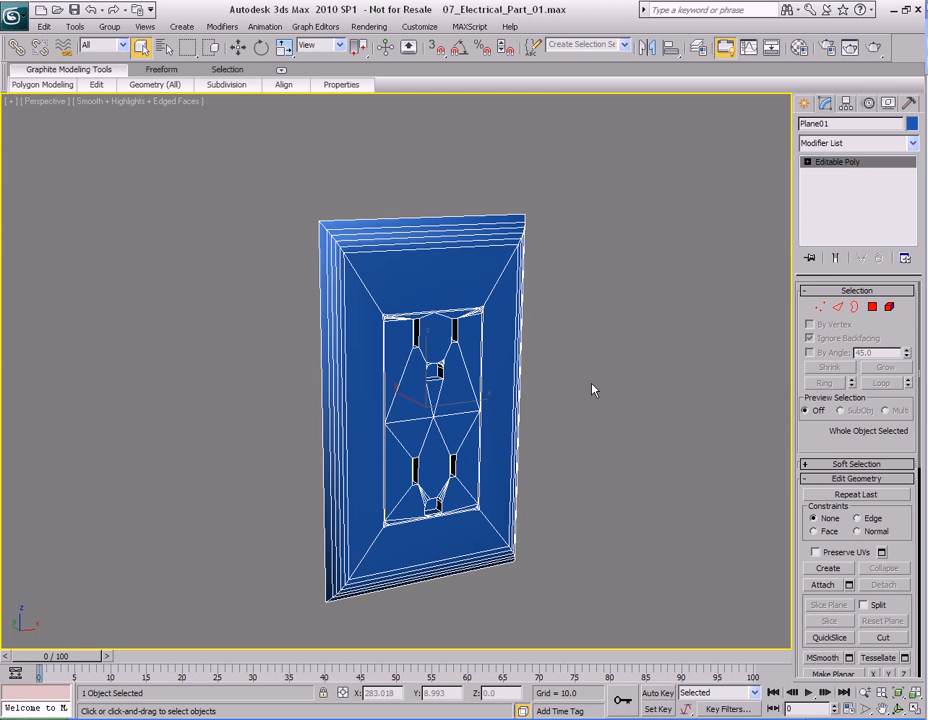
left_click(14, 16)
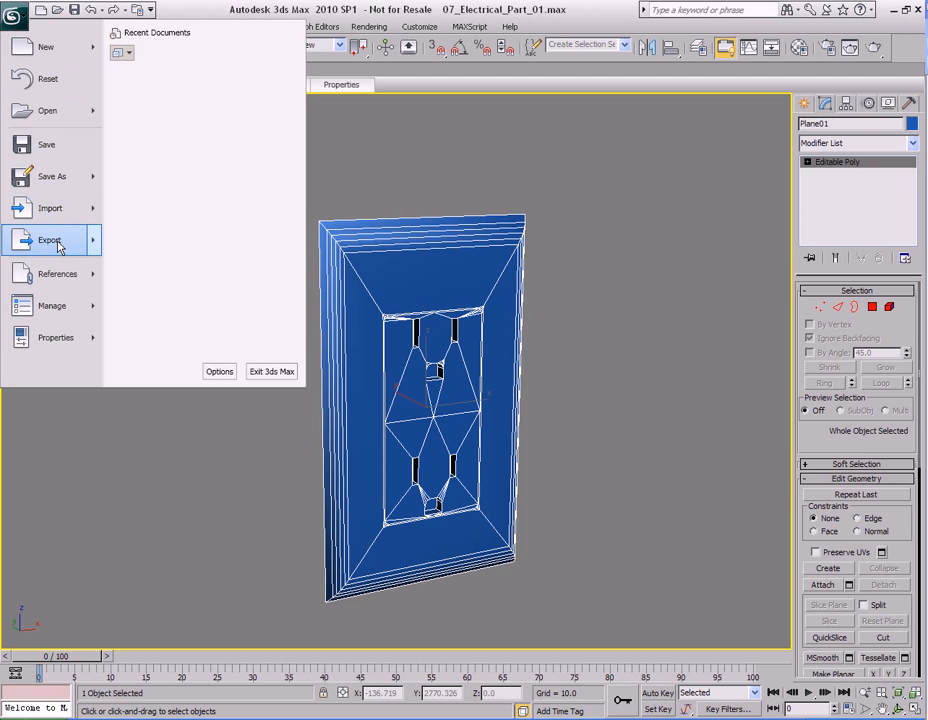
left_click(217, 119)
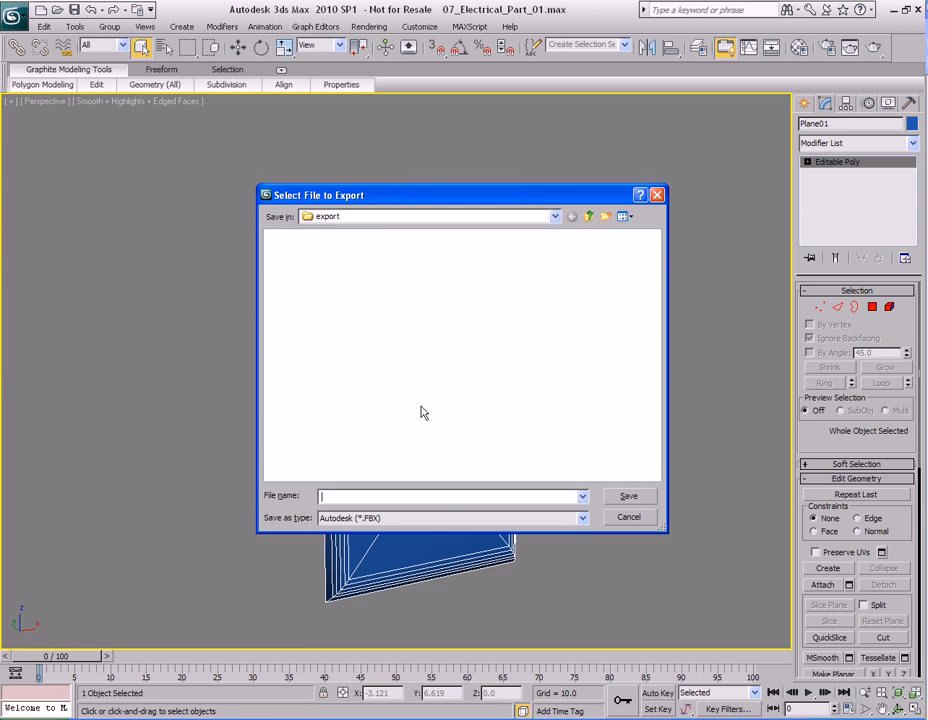
left_click(427, 519)
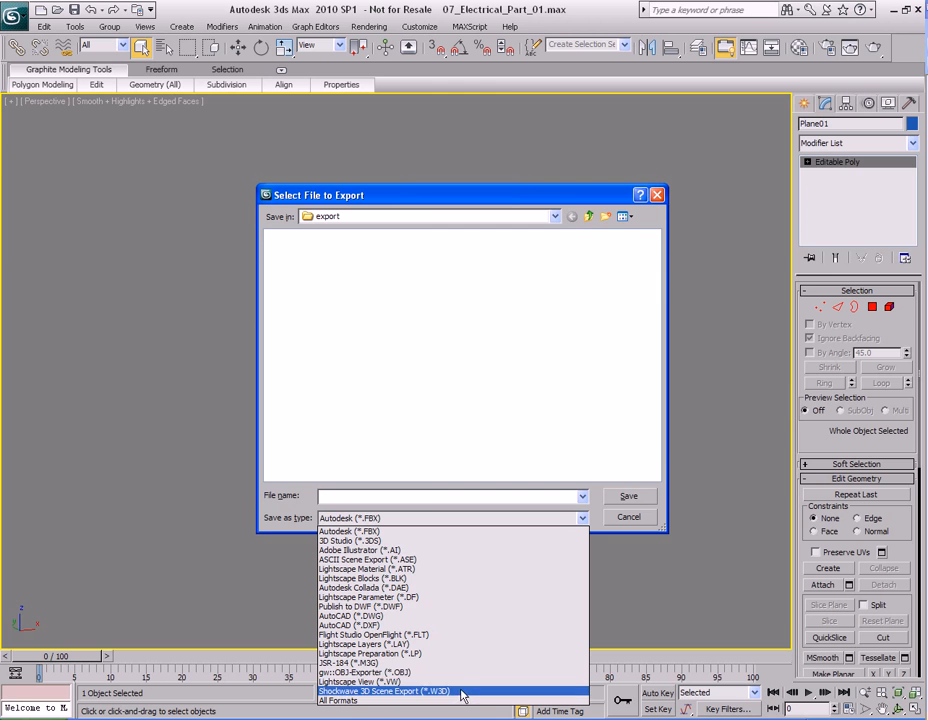
left_click(408, 679)
left_click(459, 497)
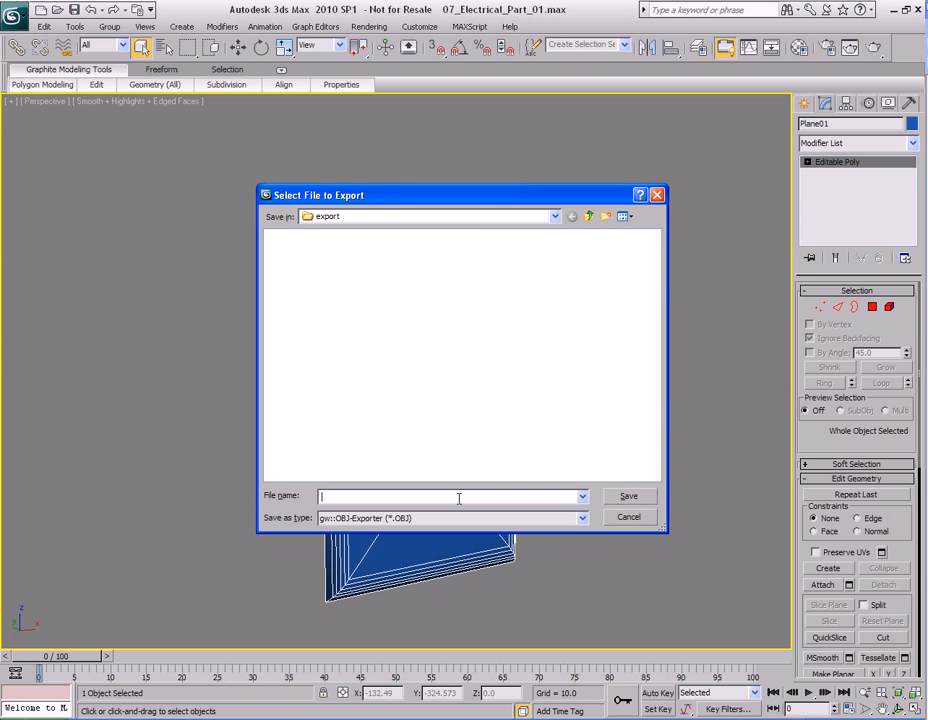
type("Power_Outlet")
left_click(628, 496)
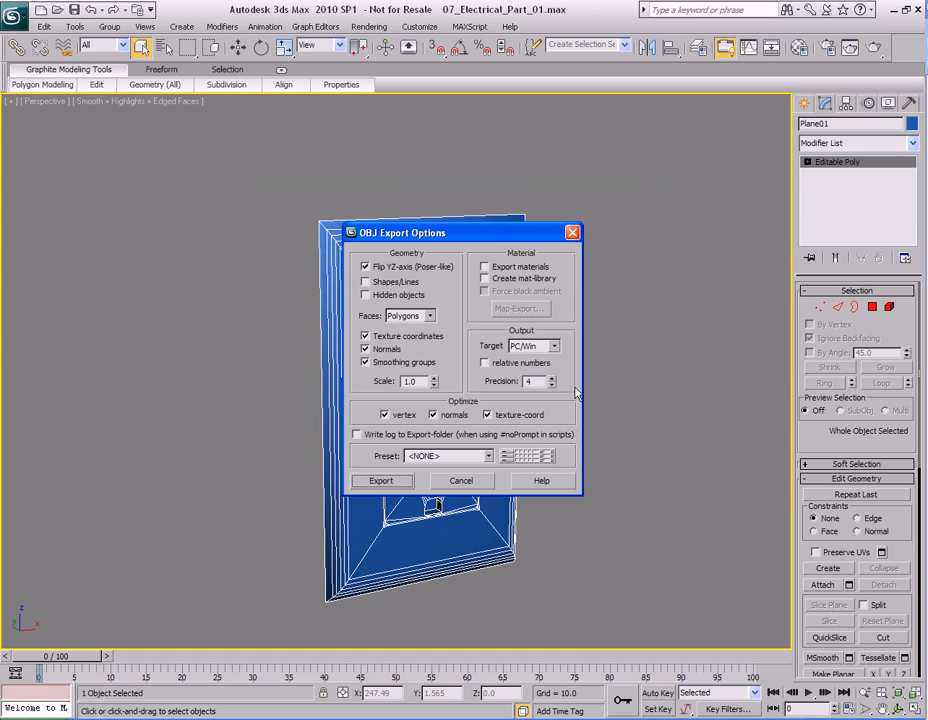
- Try the material export option and the Triangles and Quads face types, and return the faces to Polygons
left_click(520, 268)
left_click(520, 268)
left_click(430, 316)
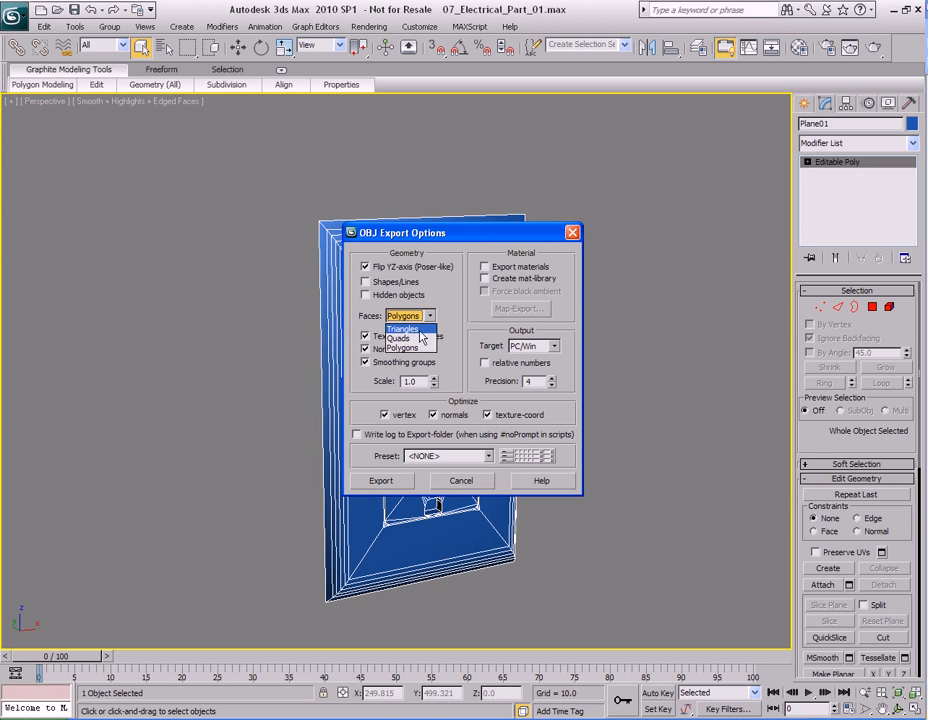
left_click(409, 350)
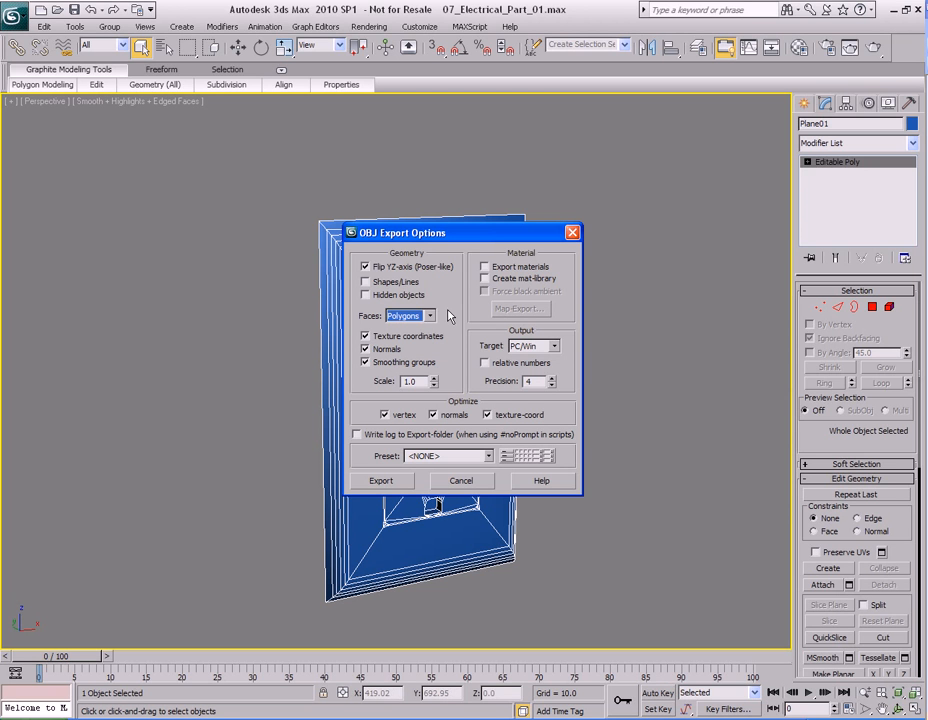
left_click(430, 316)
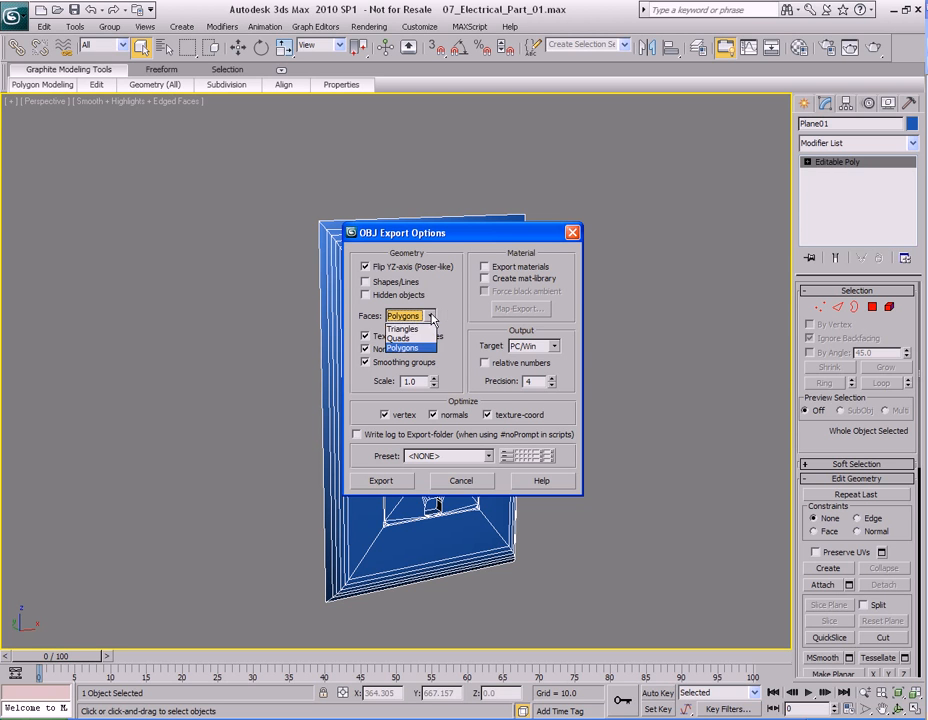
left_click(412, 327)
left_click(430, 316)
left_click(424, 339)
left_click(430, 316)
left_click(424, 351)
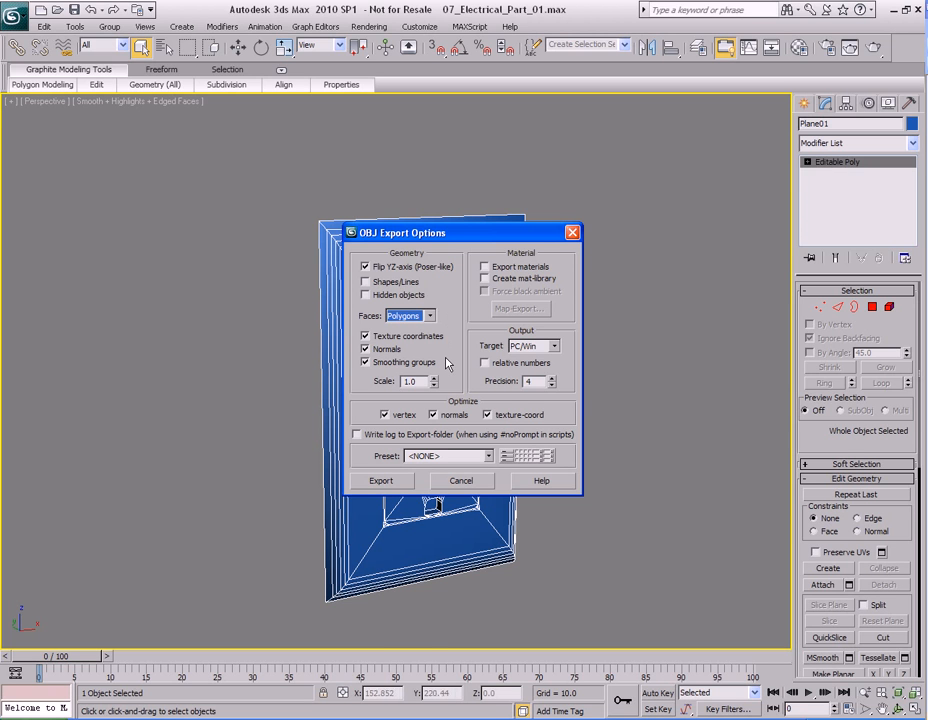
- Review the export presets, keep <NONE>, run the OBJ export, dismiss the export statistics, and deselect the outlet
left_click(488, 456)
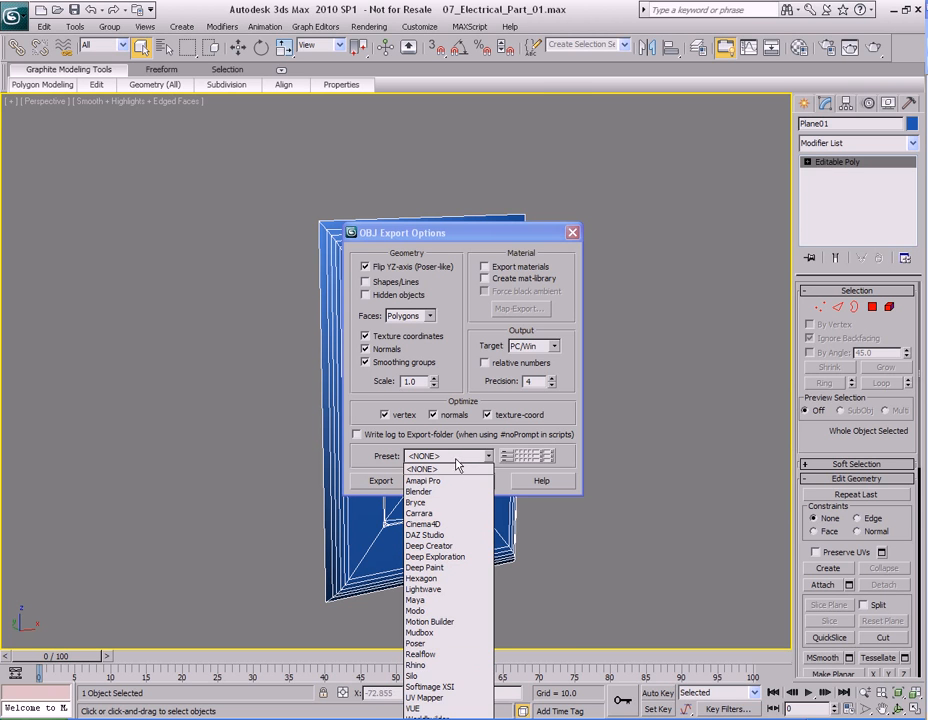
left_click(501, 485)
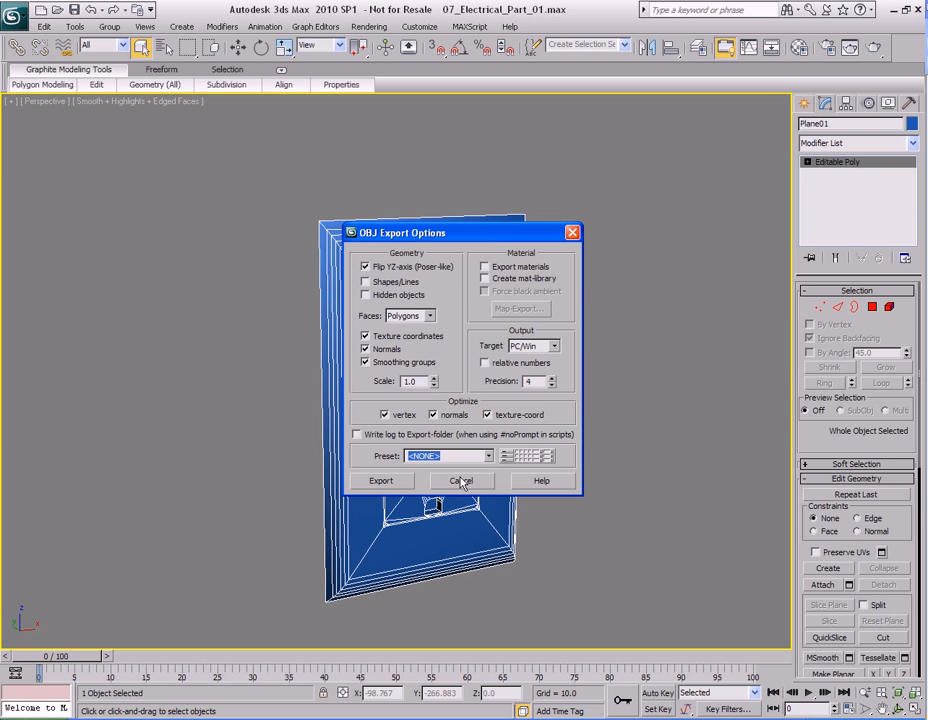
left_click(383, 481)
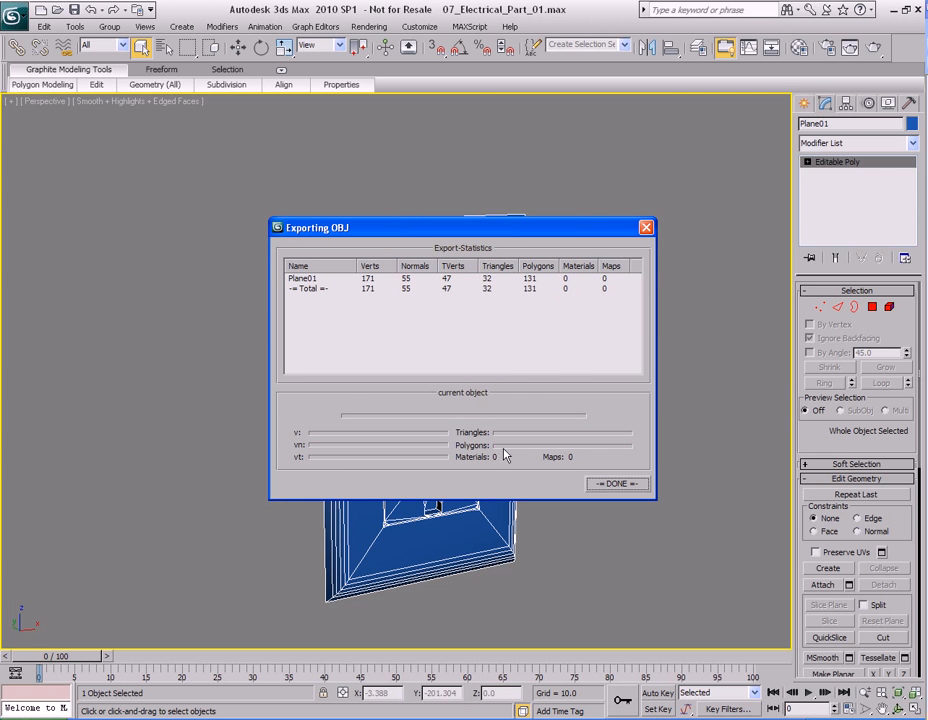
left_click(616, 486)
left_click(586, 362)
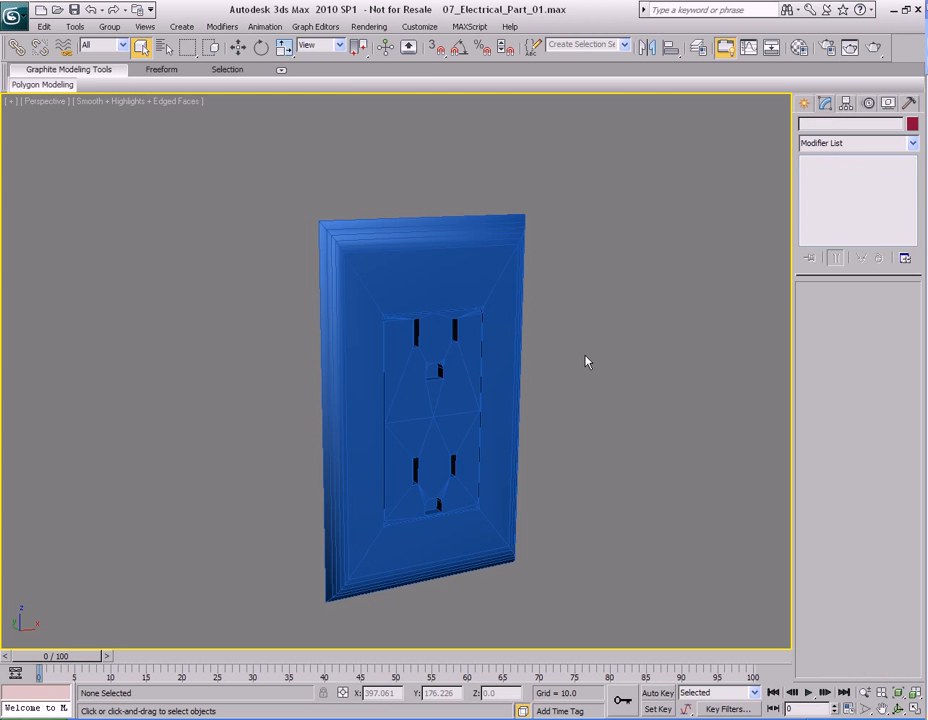